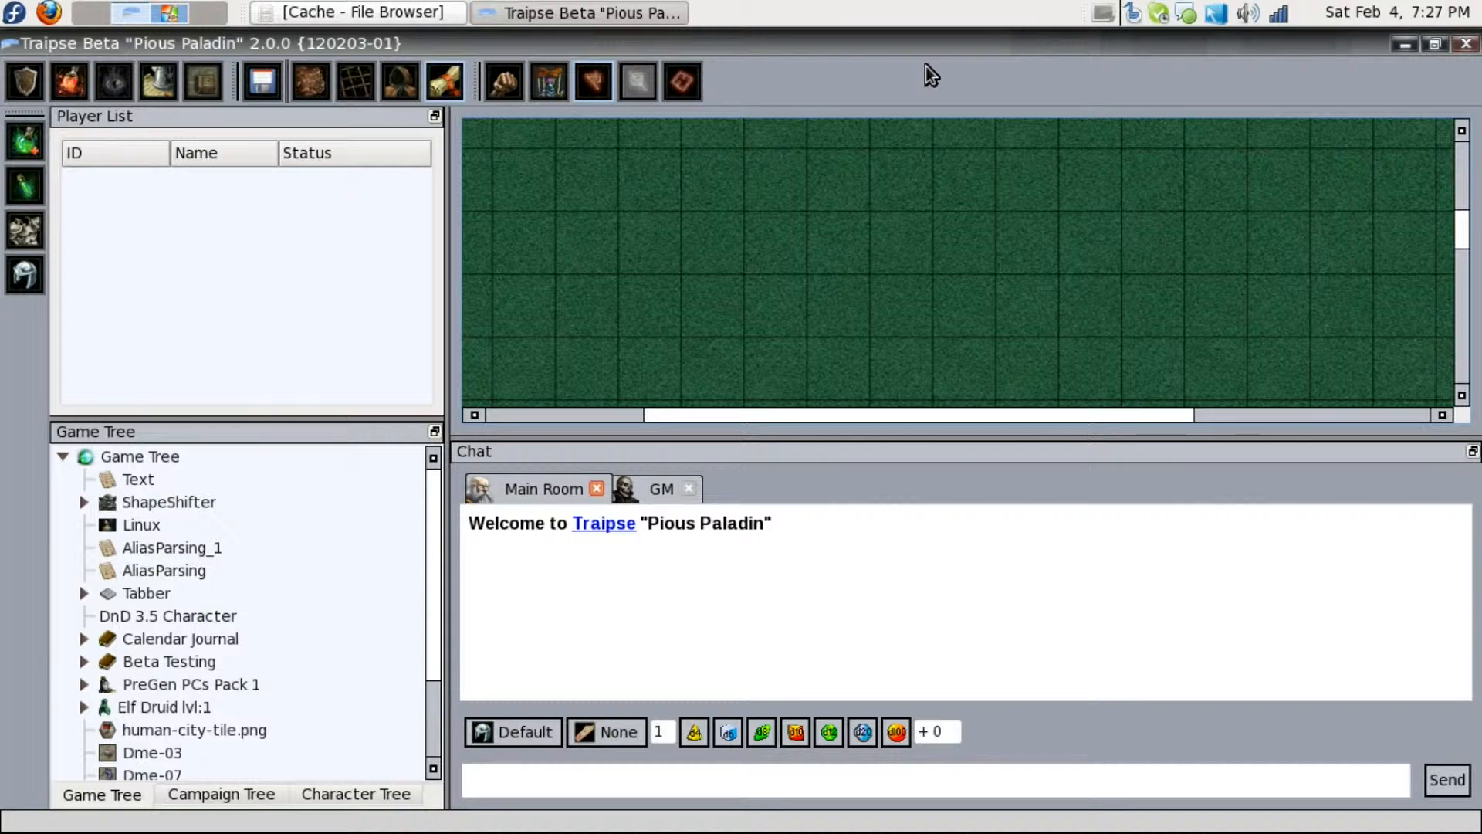
click(169, 13)
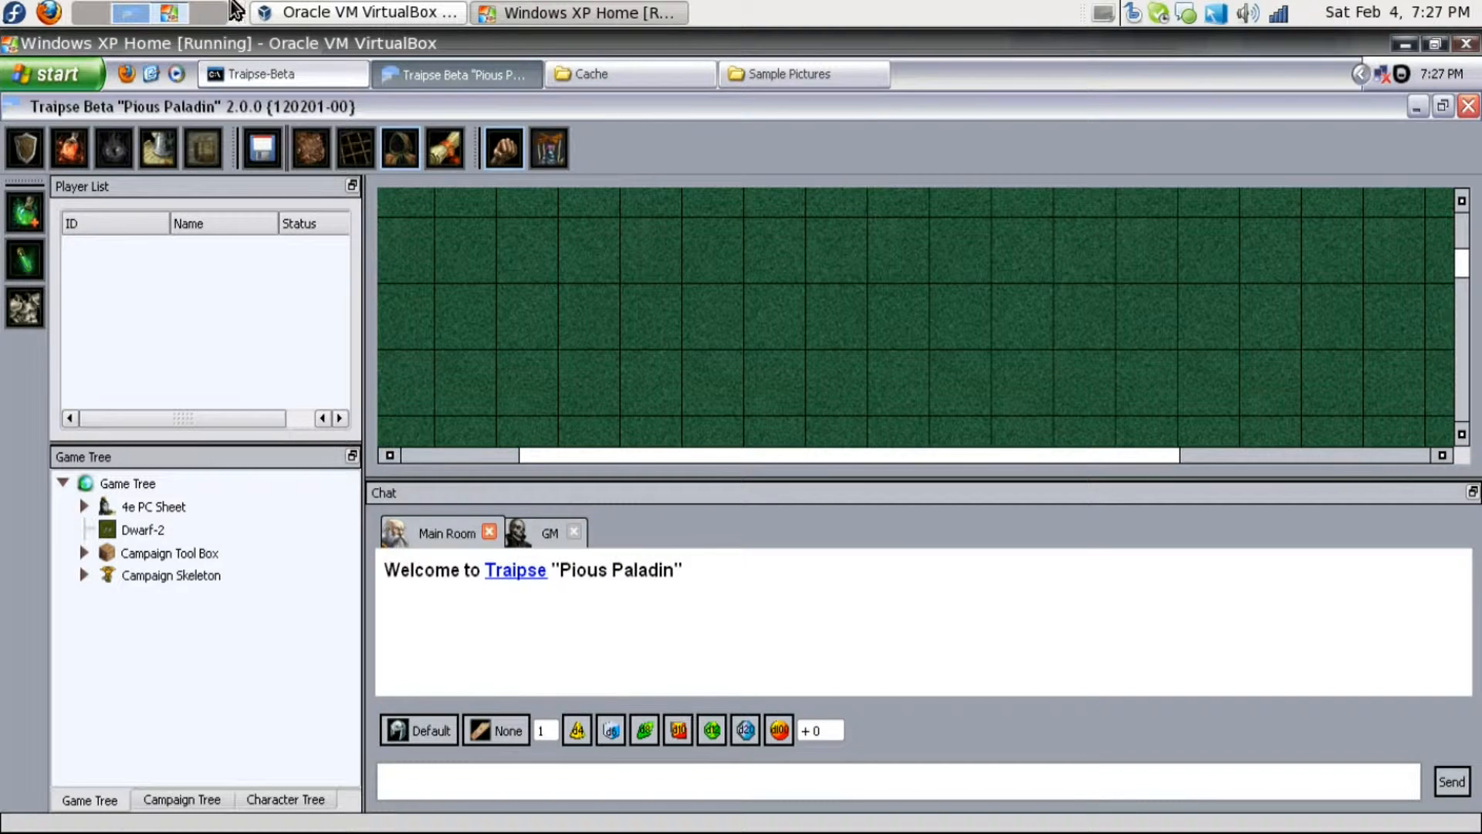
click(134, 17)
Draw a freehand zigzag line across the upper part of the green map table
drag(913, 185, 934, 206)
right_click(930, 203)
click(994, 303)
scroll(688, 192, up, 2)
scroll(690, 193, down, 2)
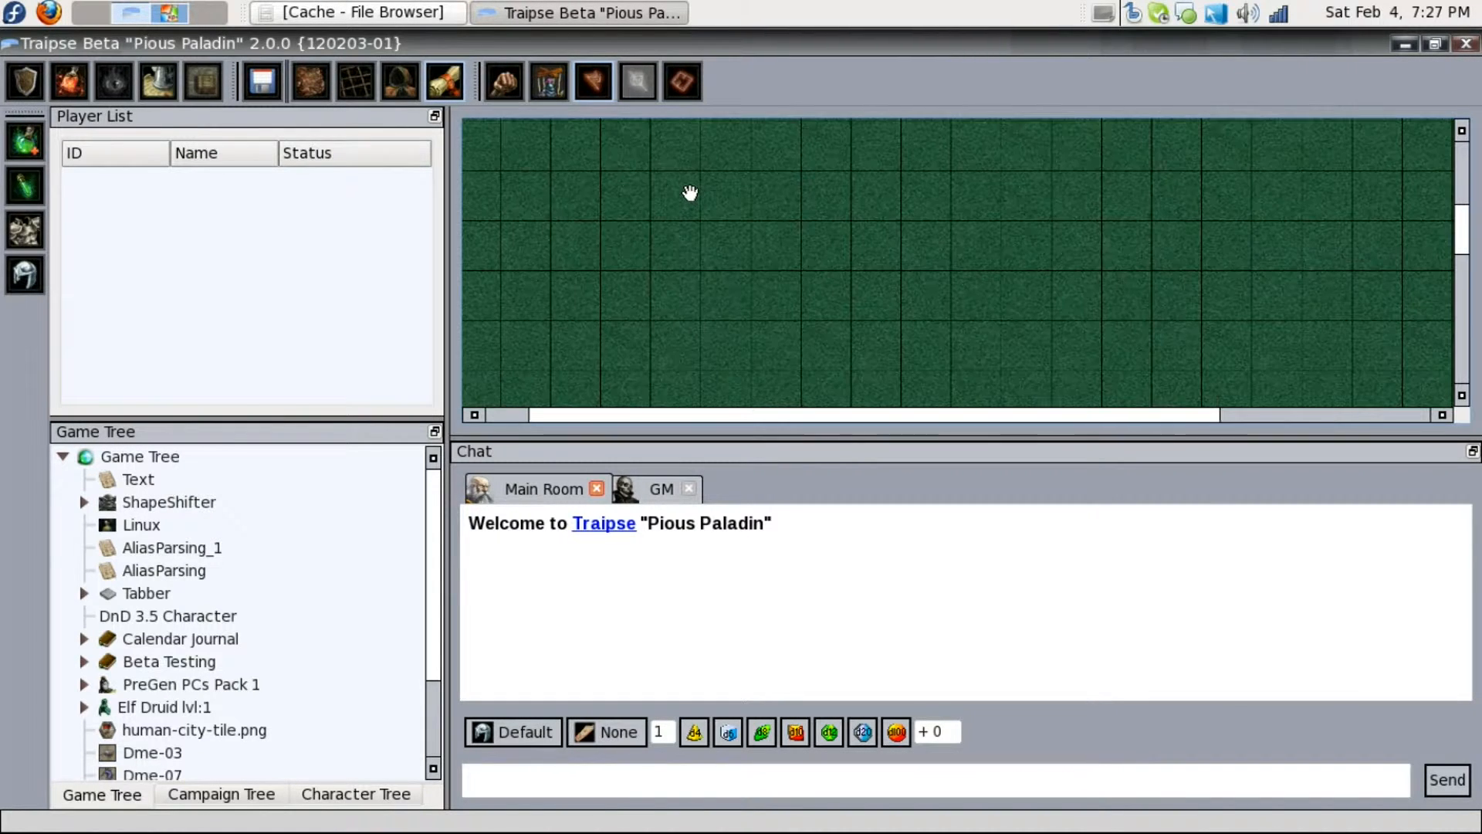
scroll(788, 244, down, 2)
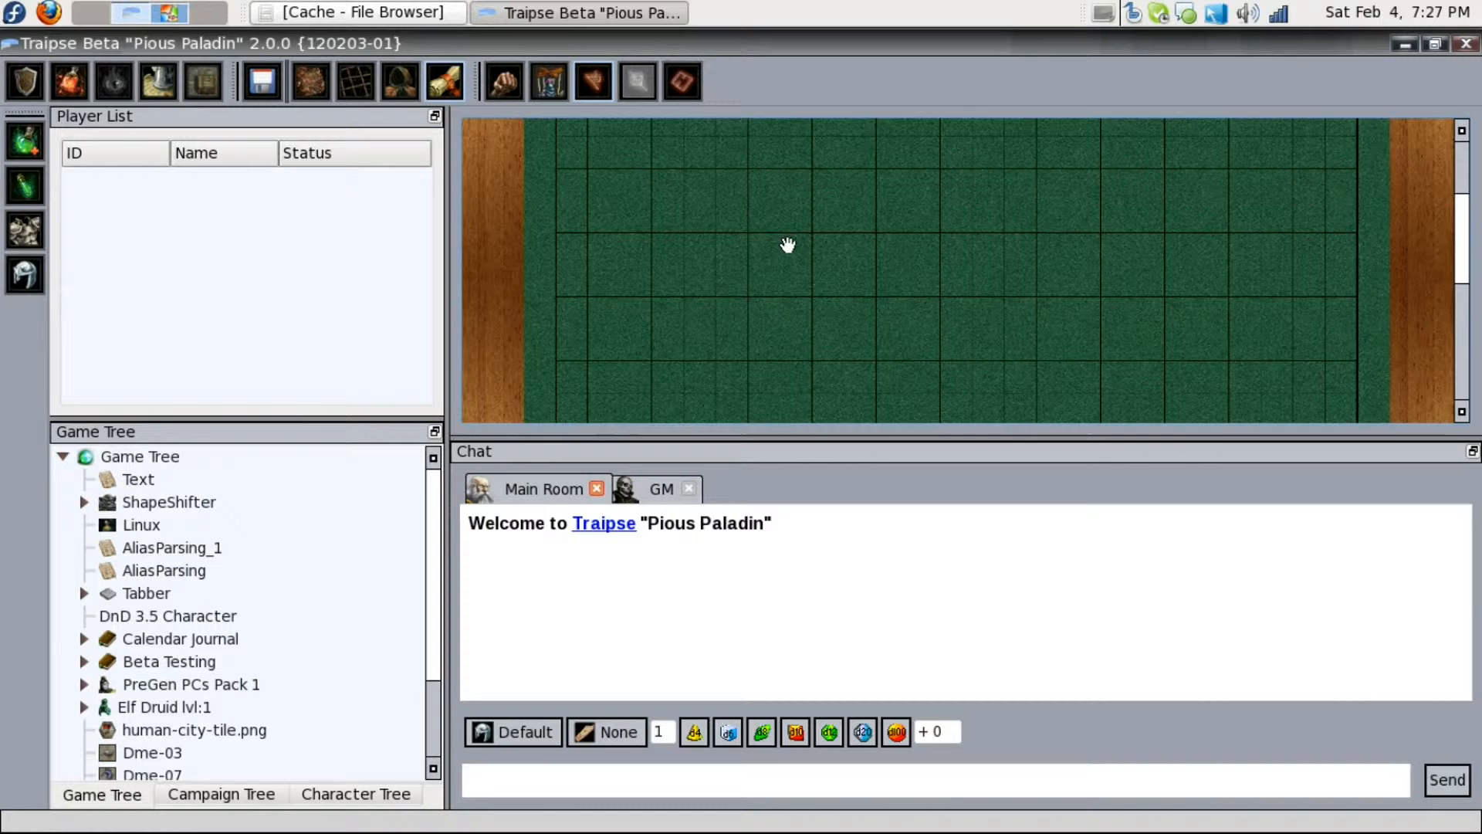
drag(1465, 263, 1466, 231)
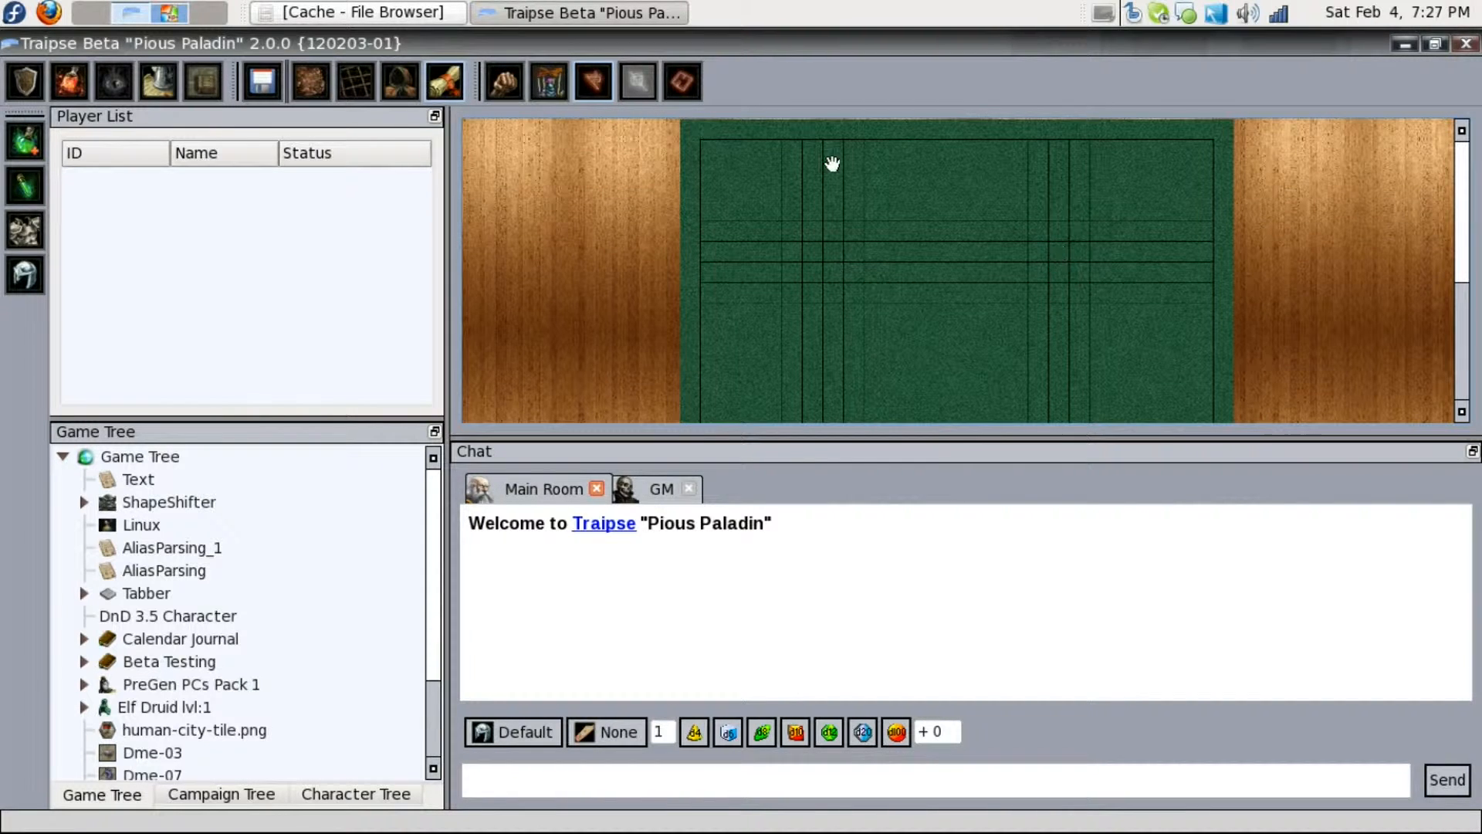
mouse_move(735, 165)
mouse_down()
mouse_move(1138, 139)
mouse_move(1088, 195)
mouse_move(775, 235)
mouse_move(1249, 224)
mouse_move(776, 318)
mouse_move(1062, 335)
mouse_move(1027, 389)
mouse_up()
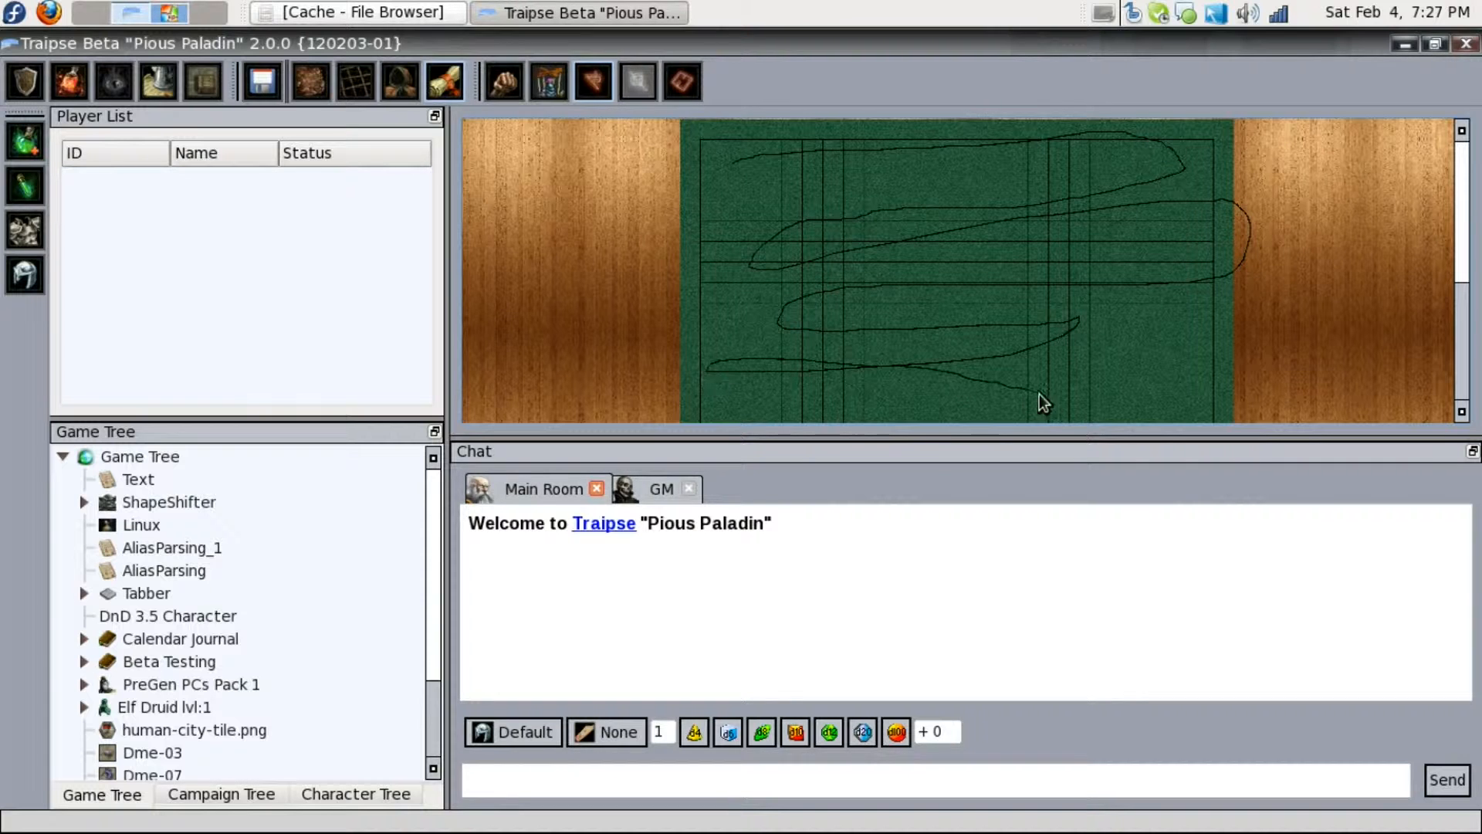
Open the pen options of the zigzag line and set its width to 99
right_click(907, 243)
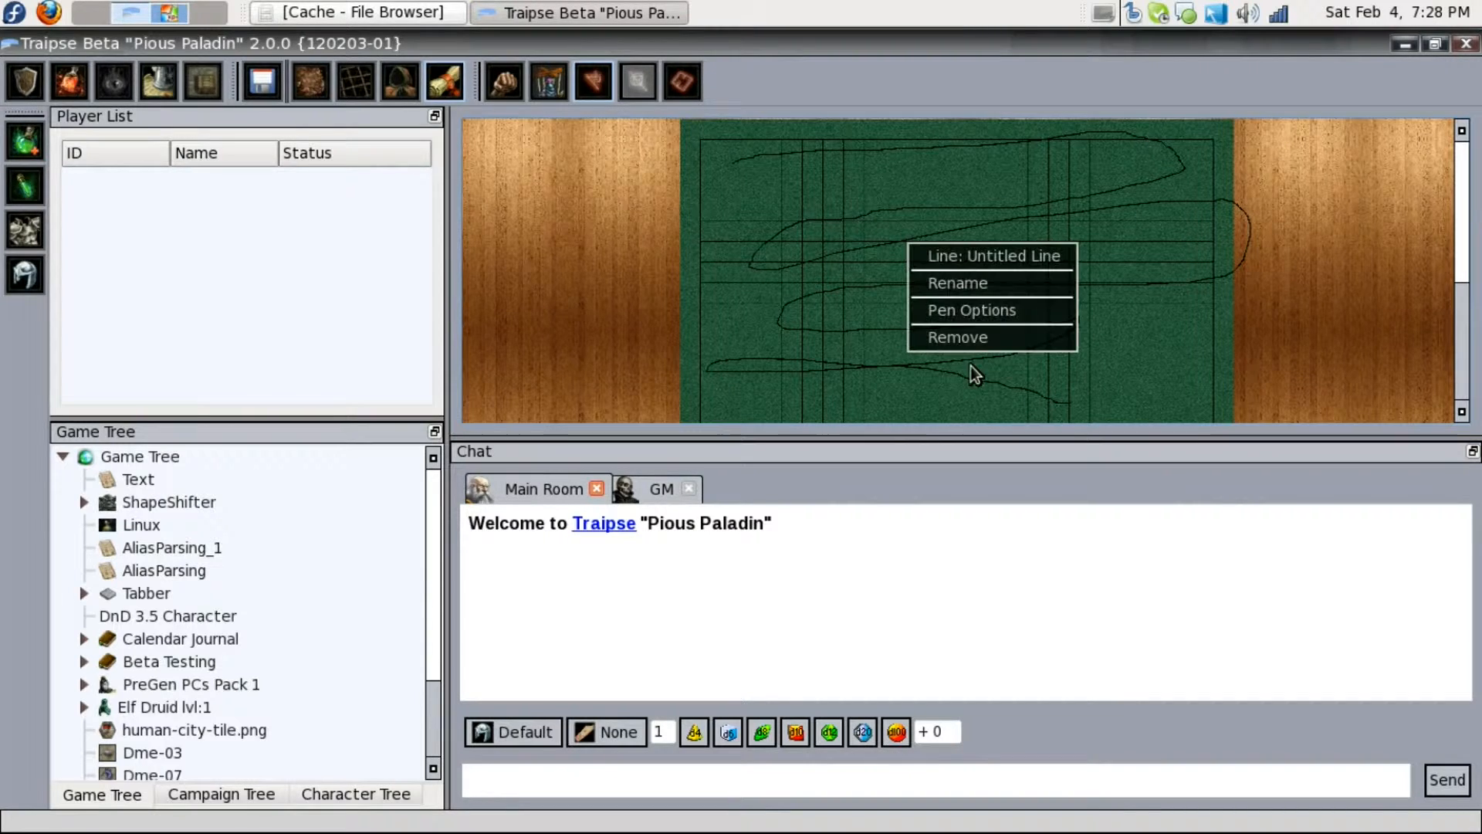
click(958, 311)
double_click(789, 431)
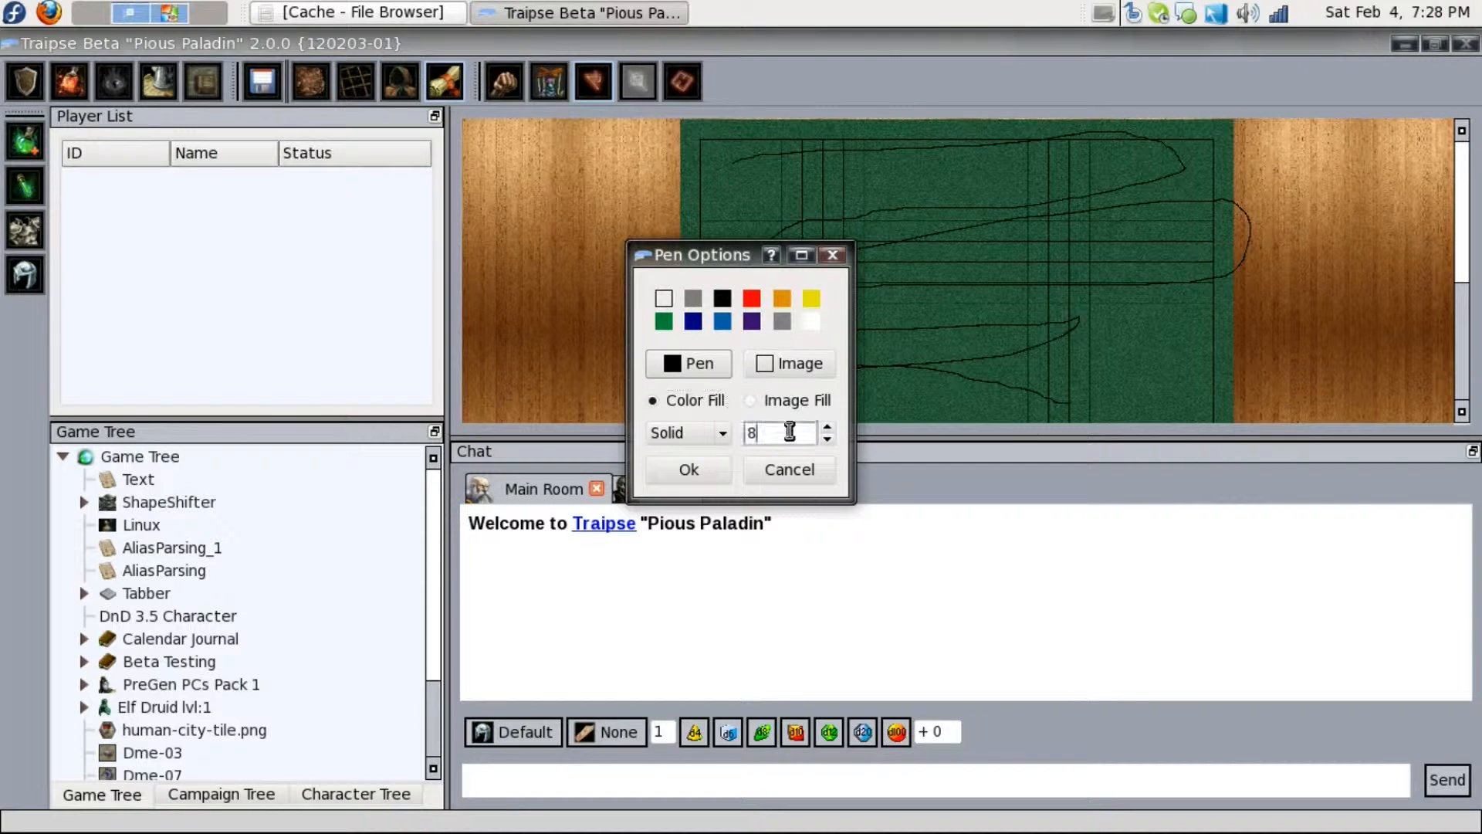
text(99)
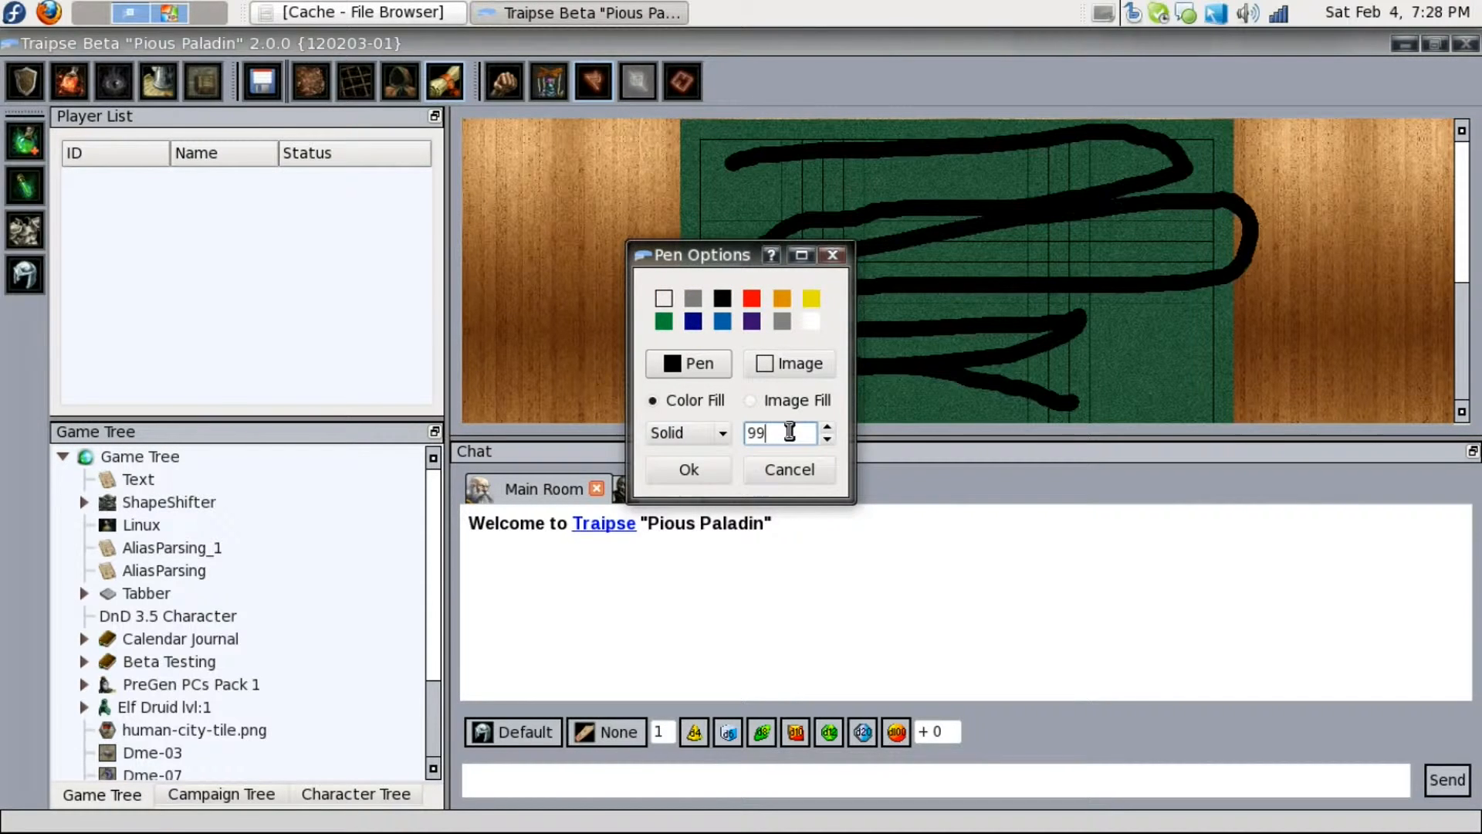
drag(722, 259, 512, 247)
scroll(954, 282, up, 2)
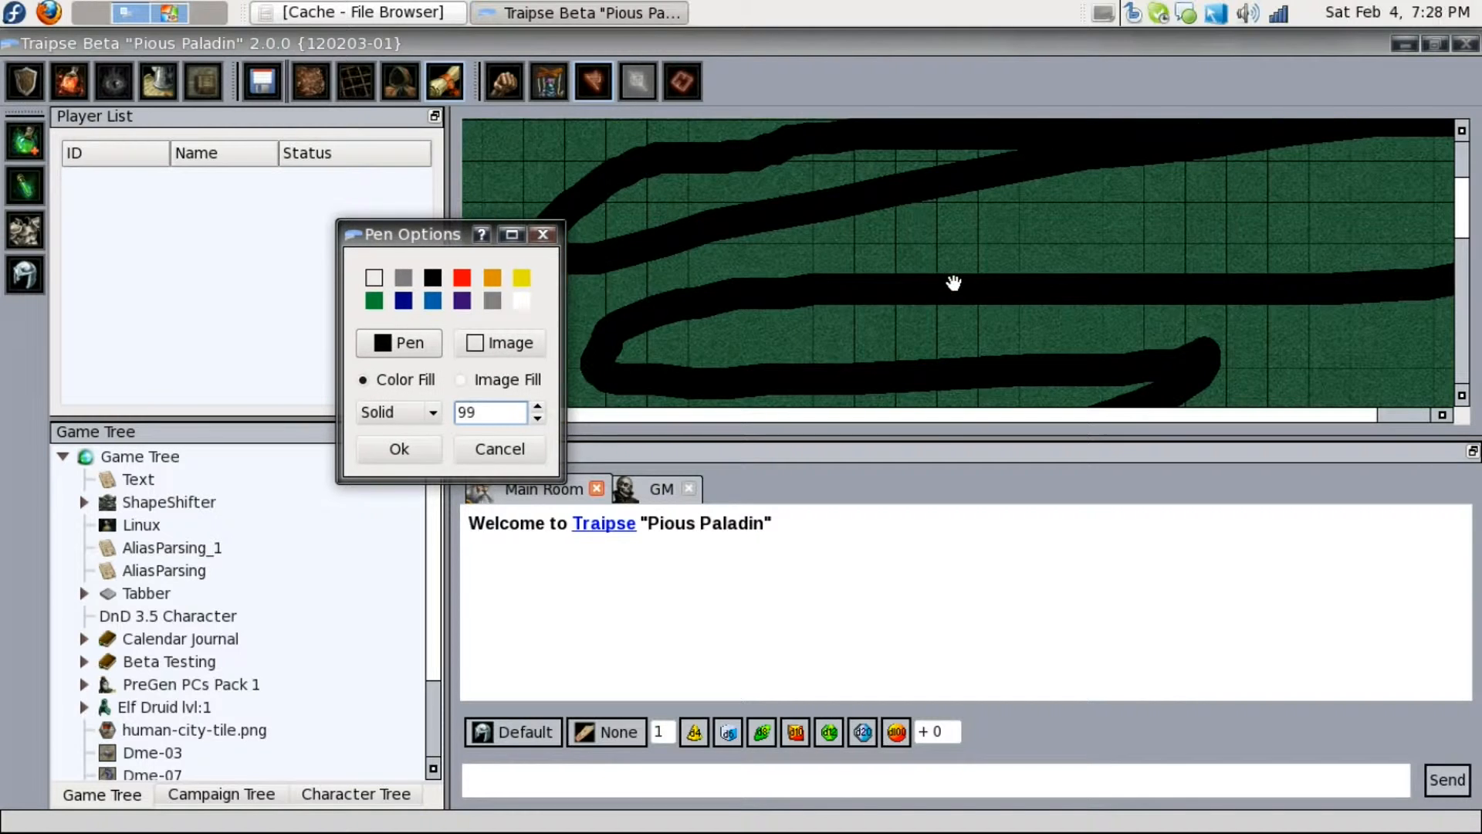
mouse_move(1029, 248)
mouse_down()
mouse_move(698, 351)
mouse_move(1003, 248)
mouse_move(688, 206)
mouse_move(920, 238)
mouse_move(930, 321)
mouse_up()
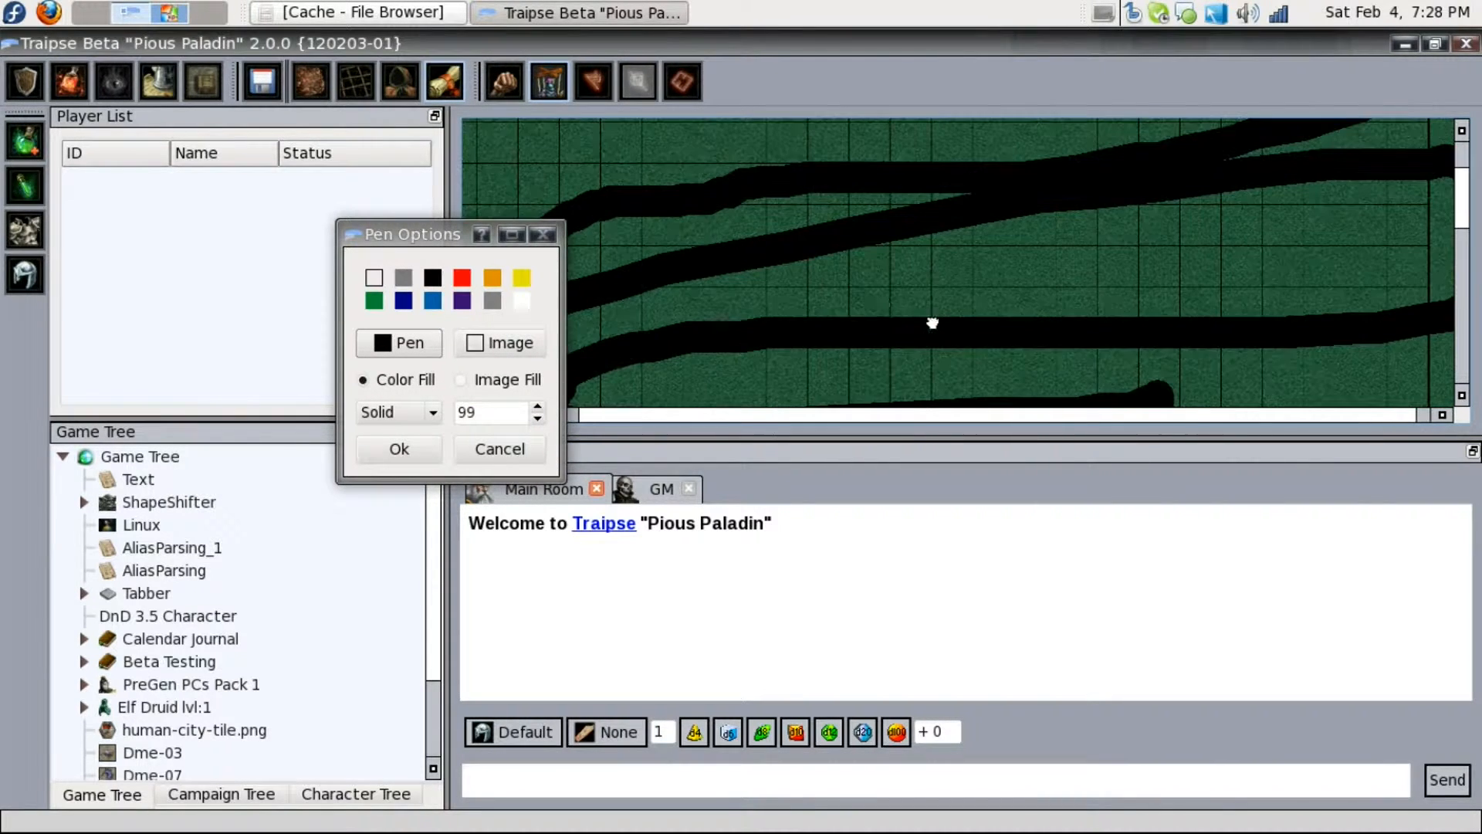
Preview several pen colours on the line, including purple, gray, light blue and red, and end with dark blue
click(373, 299)
click(396, 281)
click(432, 299)
click(461, 300)
drag(416, 235, 216, 213)
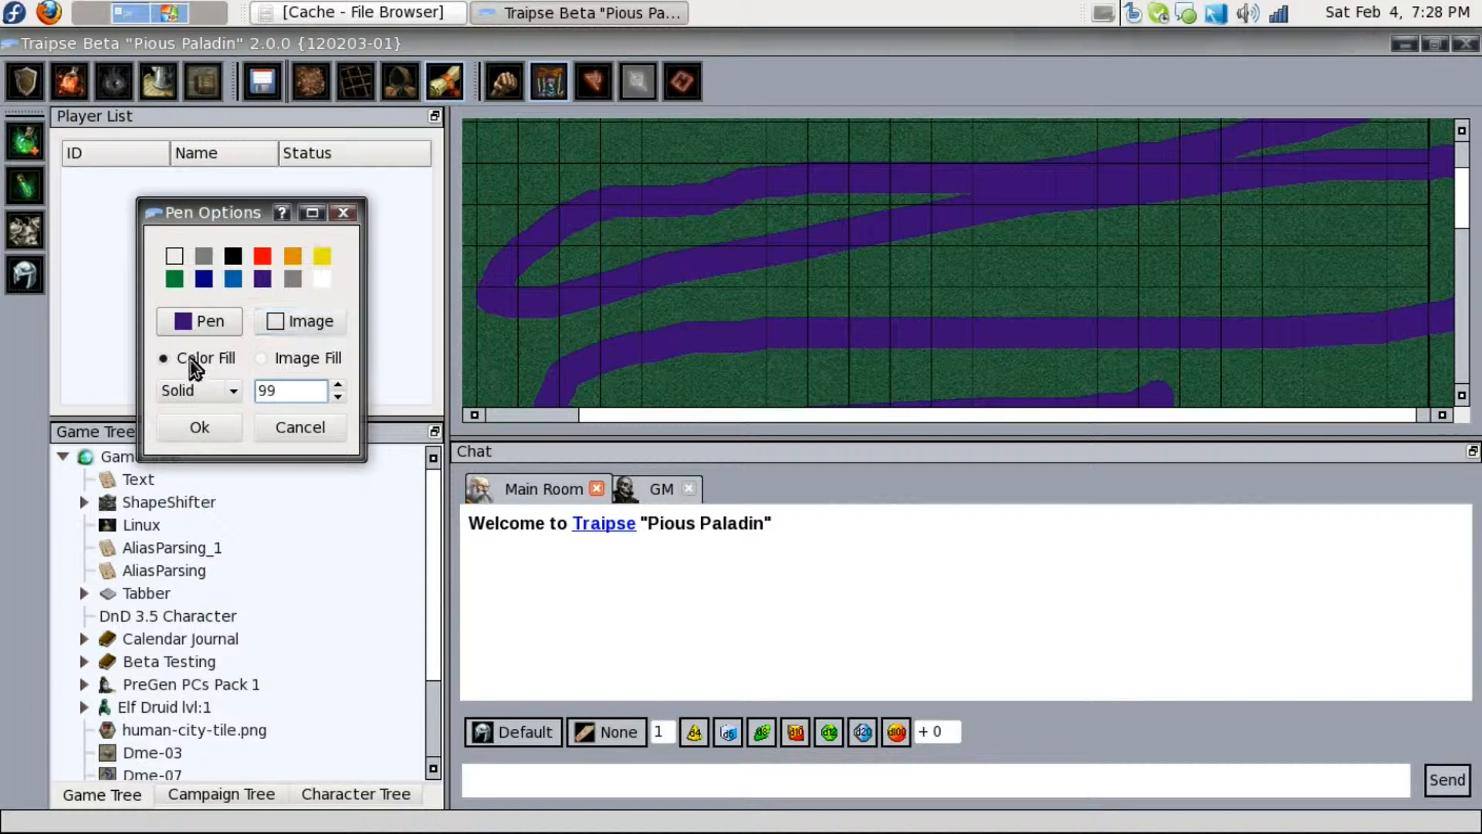
click(290, 357)
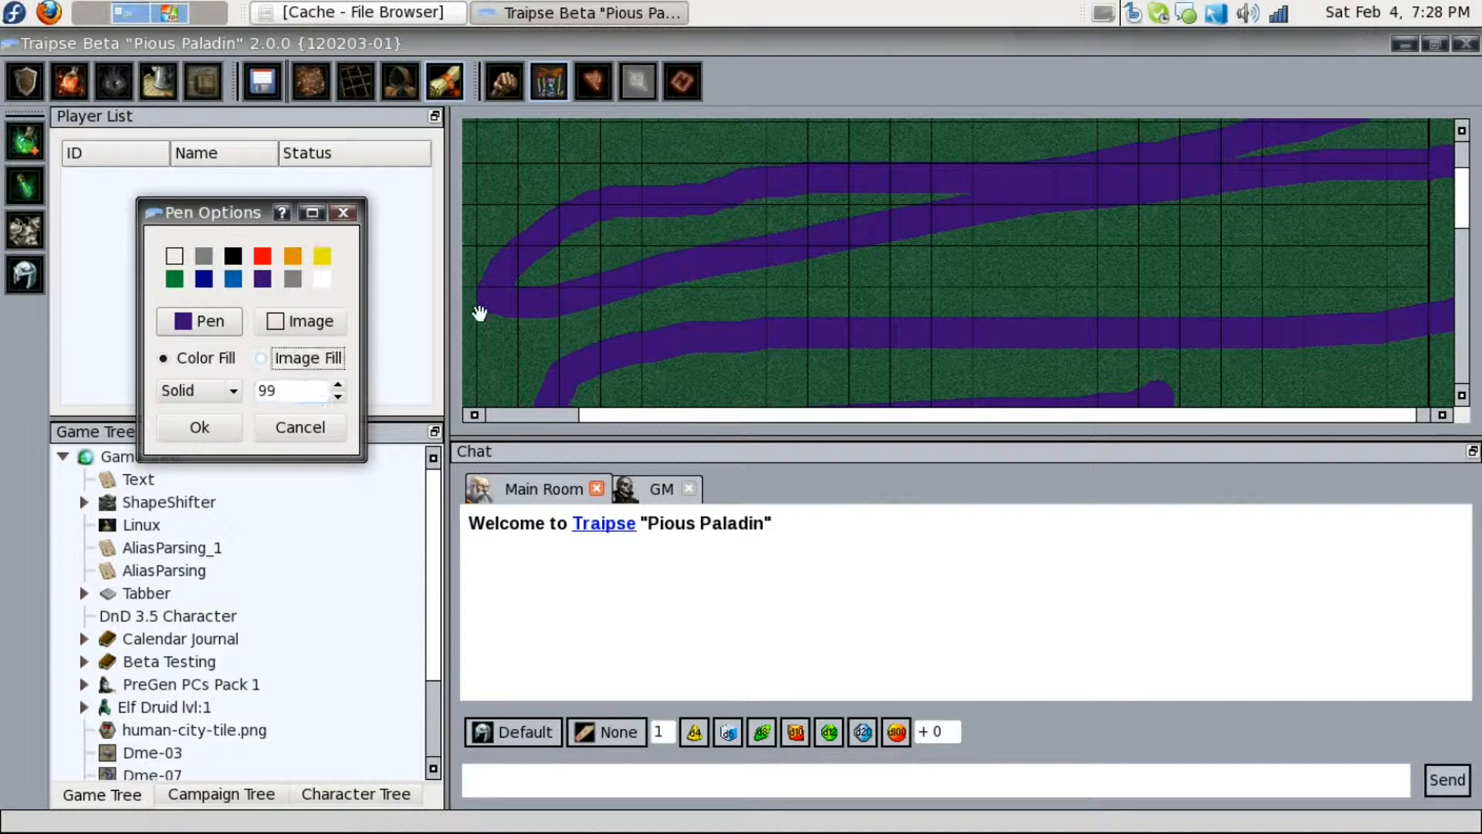
click(291, 283)
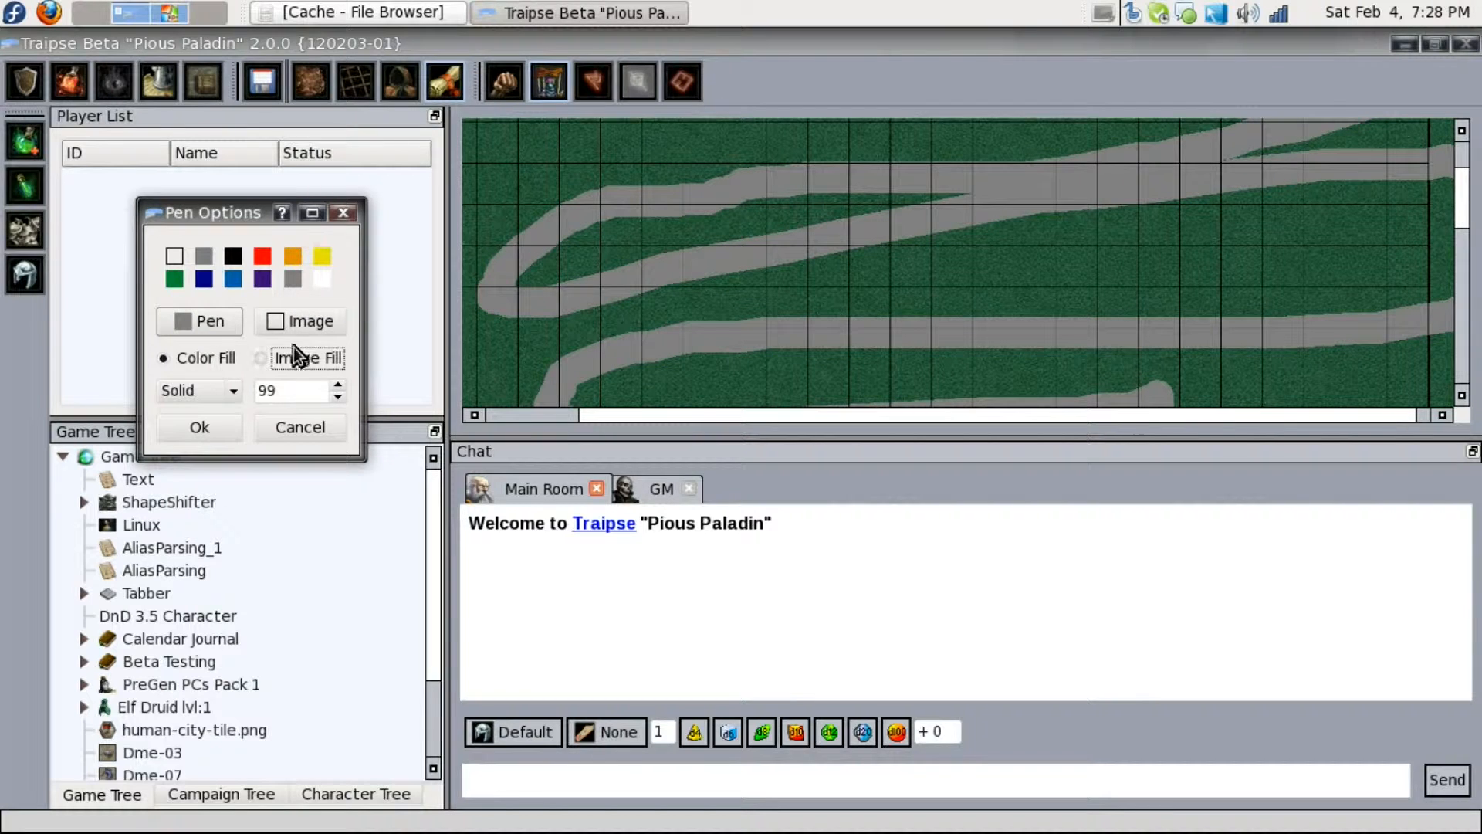
click(236, 279)
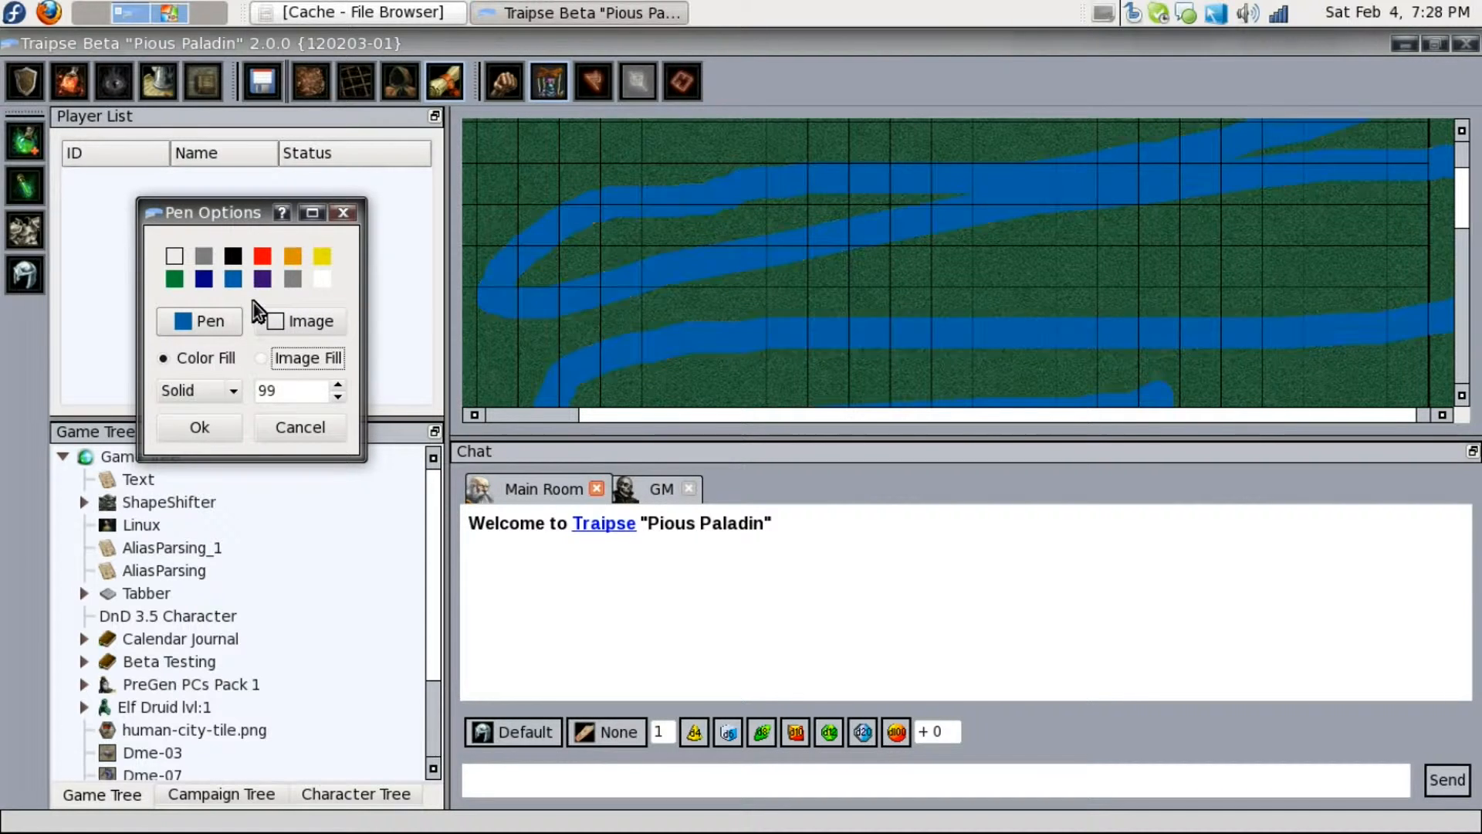
click(265, 262)
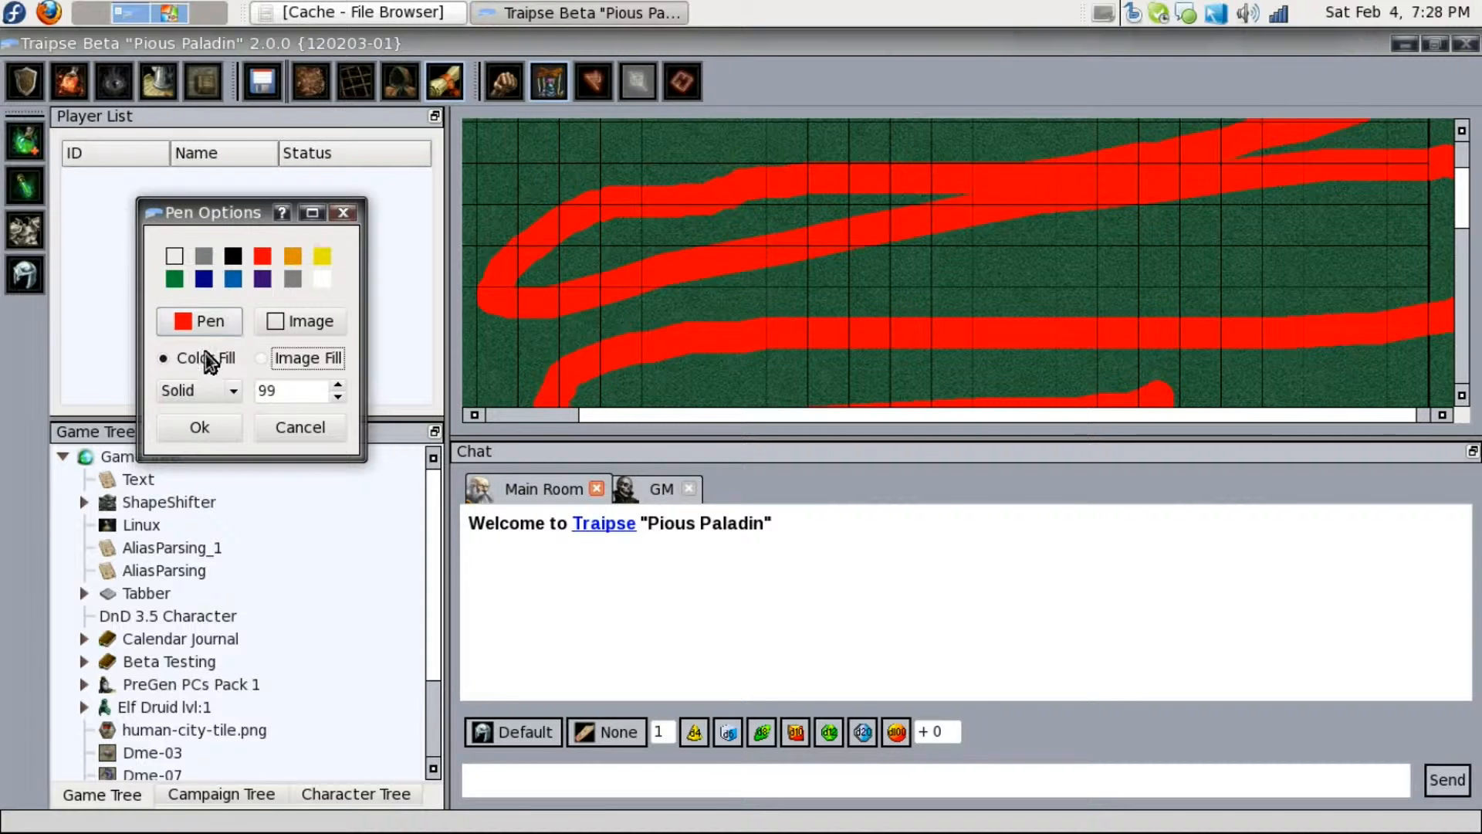
click(202, 280)
Choose a grass image from the Textures folder and apply it to the line as an image fill
click(287, 320)
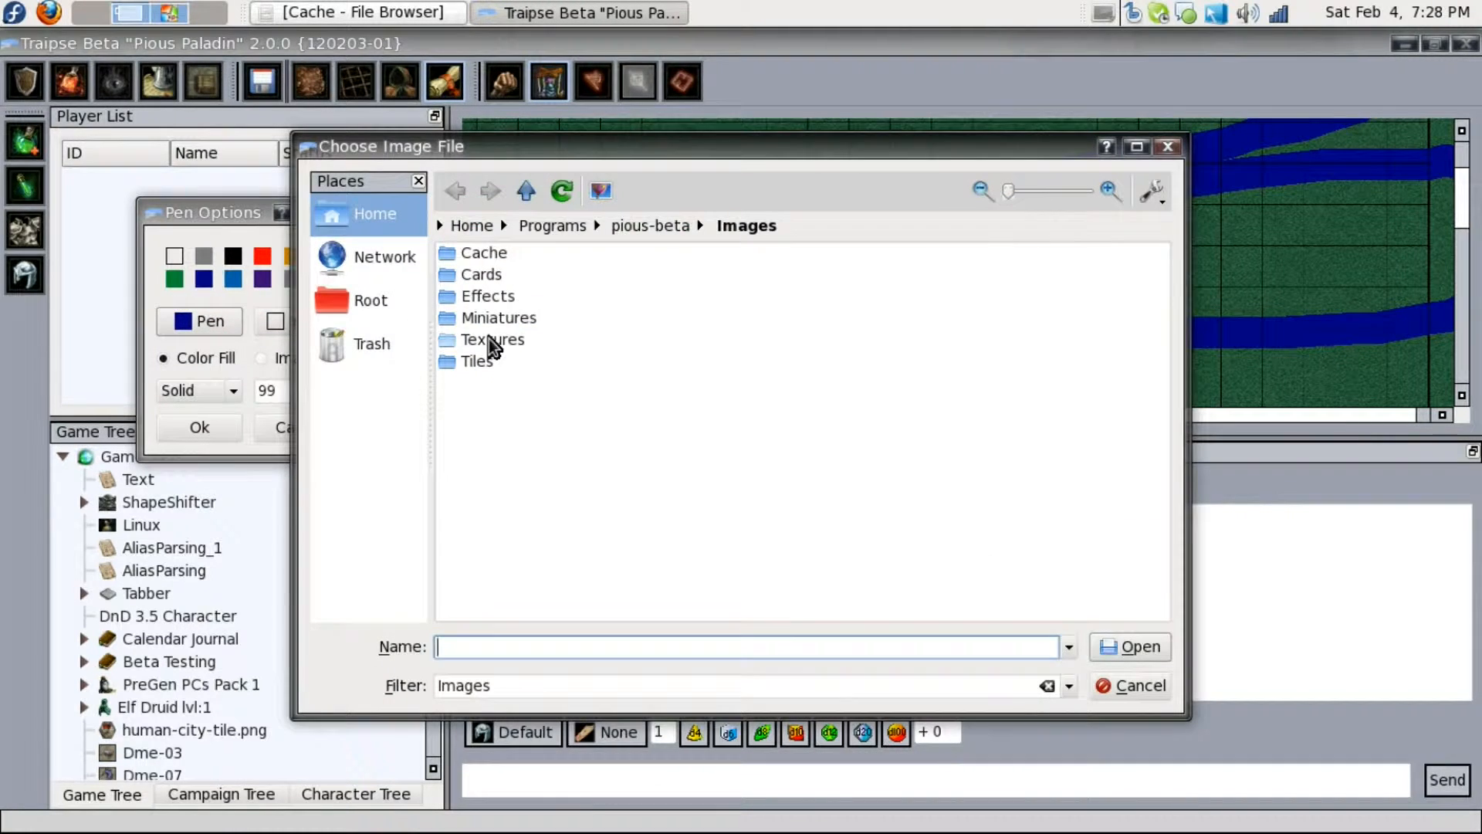
double_click(491, 344)
double_click(498, 302)
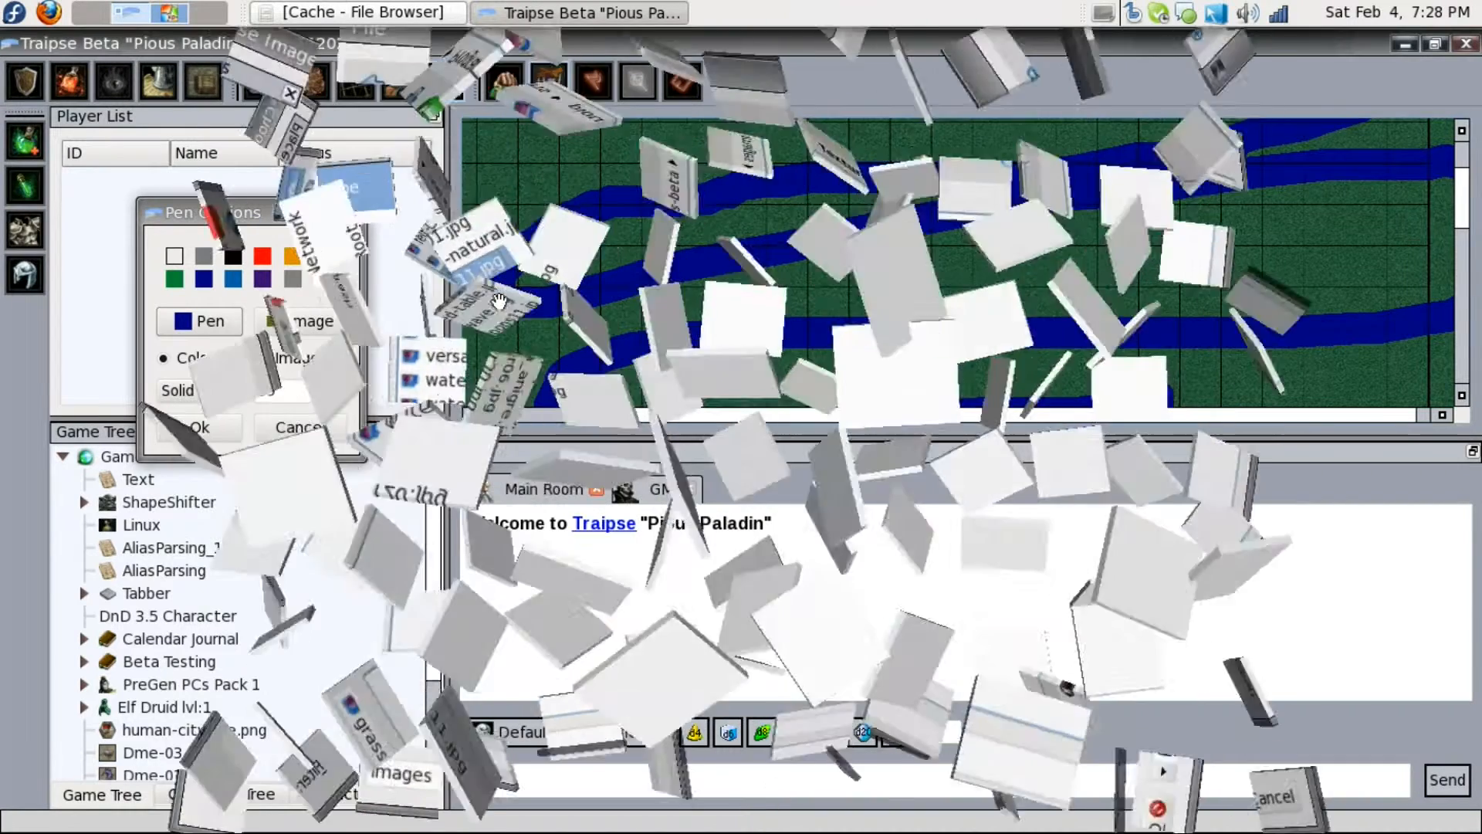
click(263, 357)
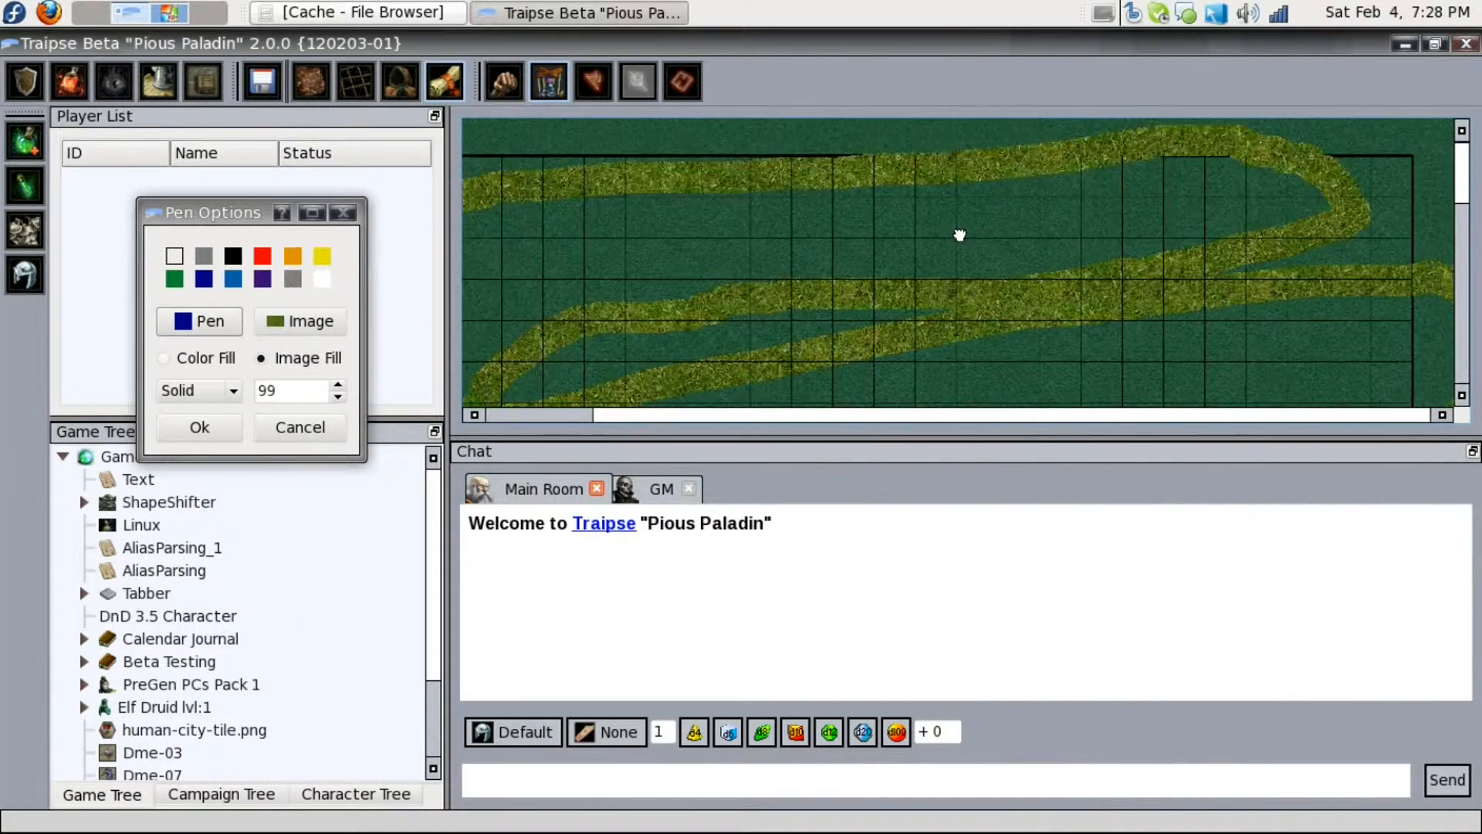
Inspect the grass-textured line across the map and enlarge the map pane by shrinking the chat area
scroll(1026, 271, down, 3)
scroll(1002, 255, down, 5)
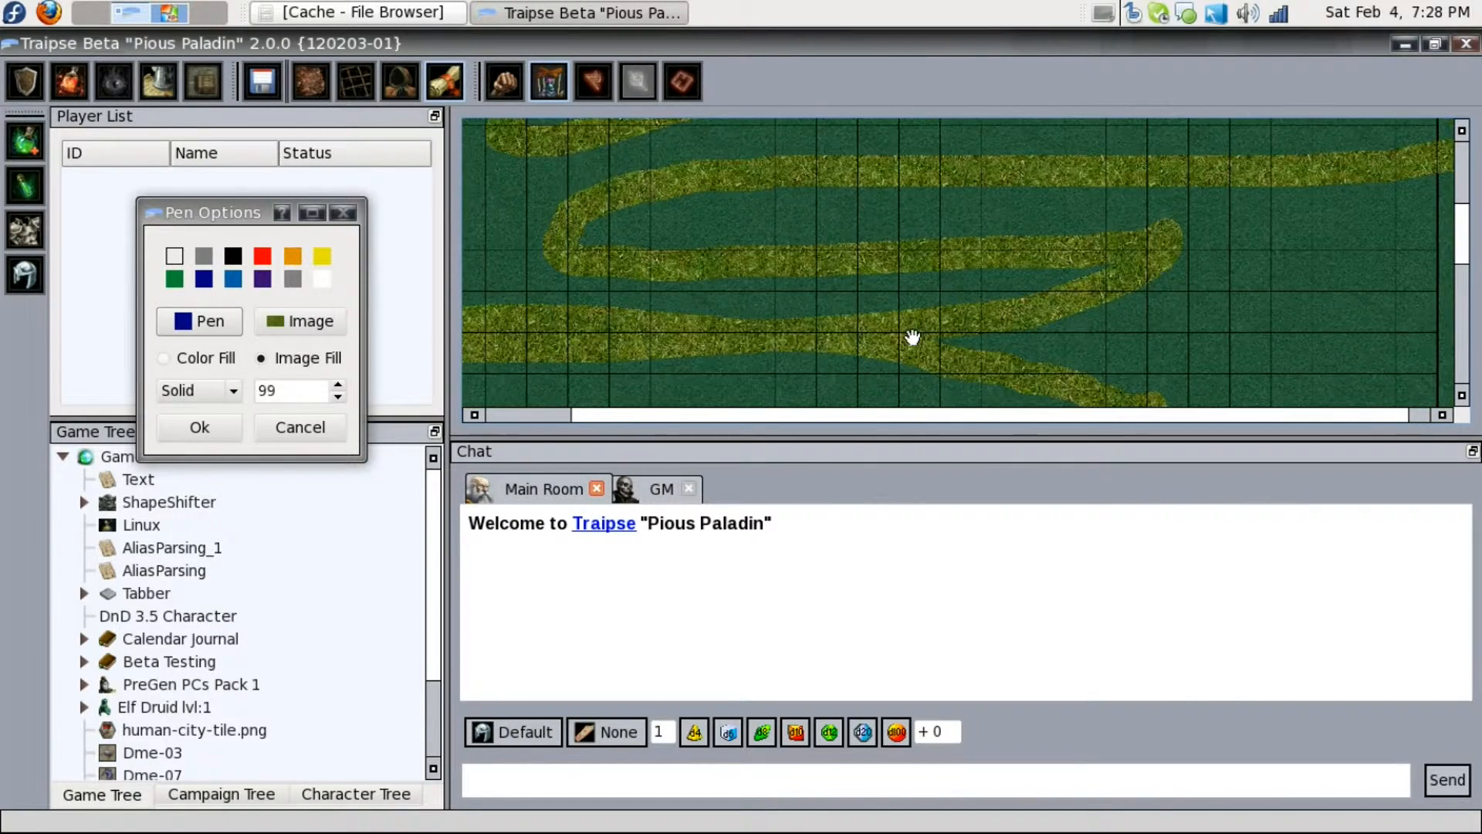
scroll(926, 221, up, 5)
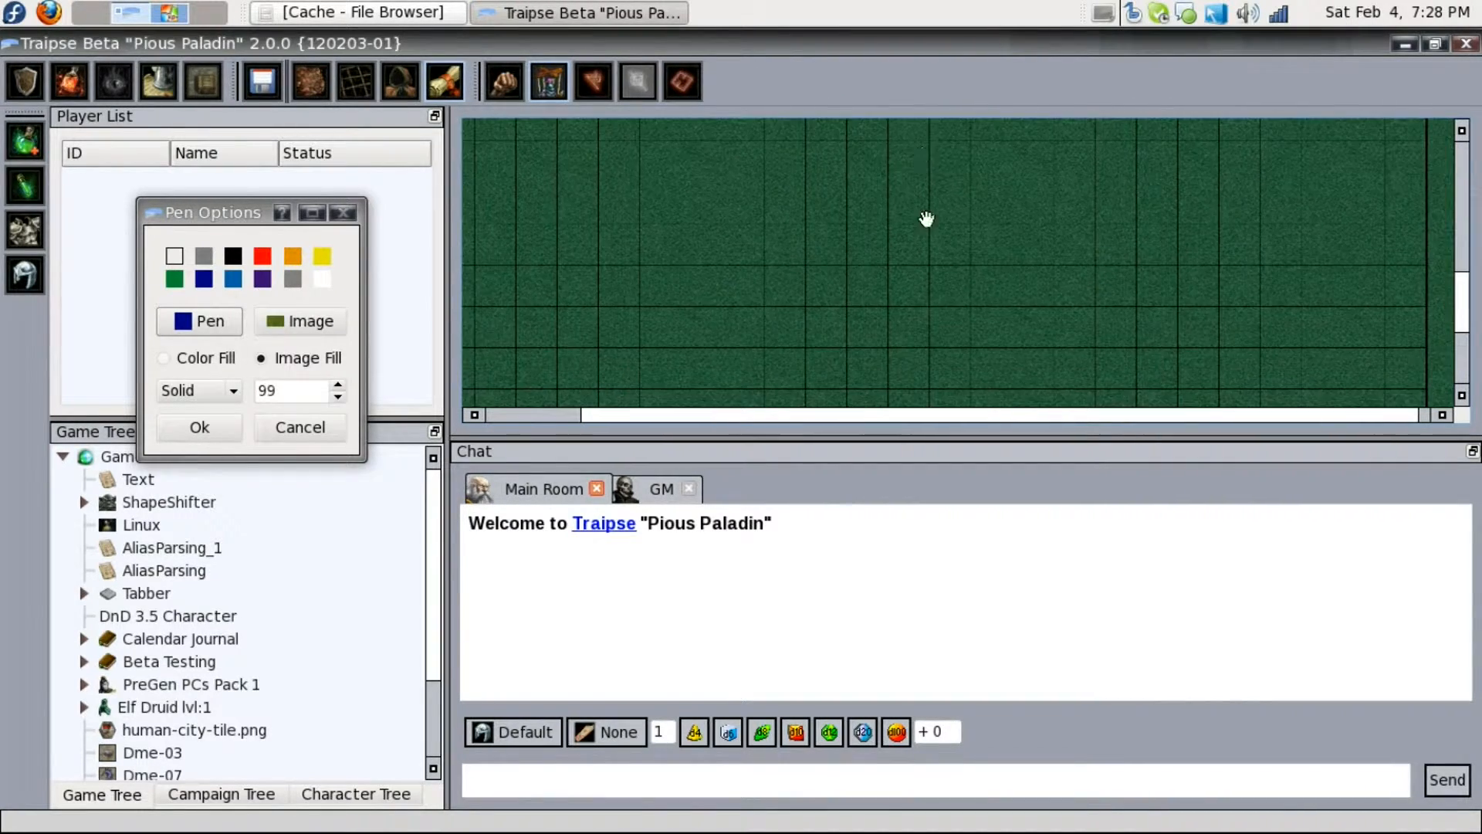
drag(1073, 360, 1118, 344)
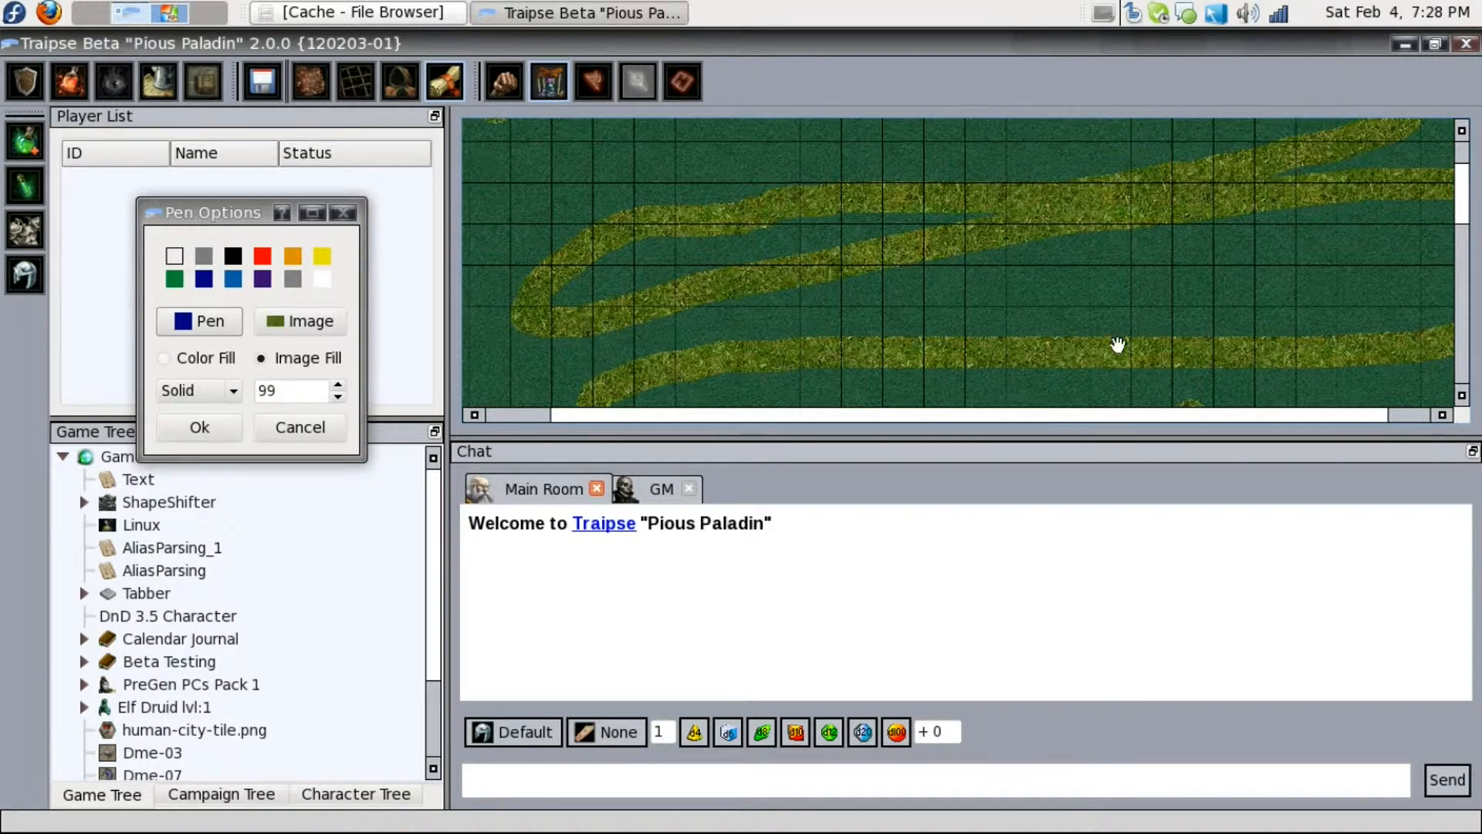
drag(929, 437, 942, 506)
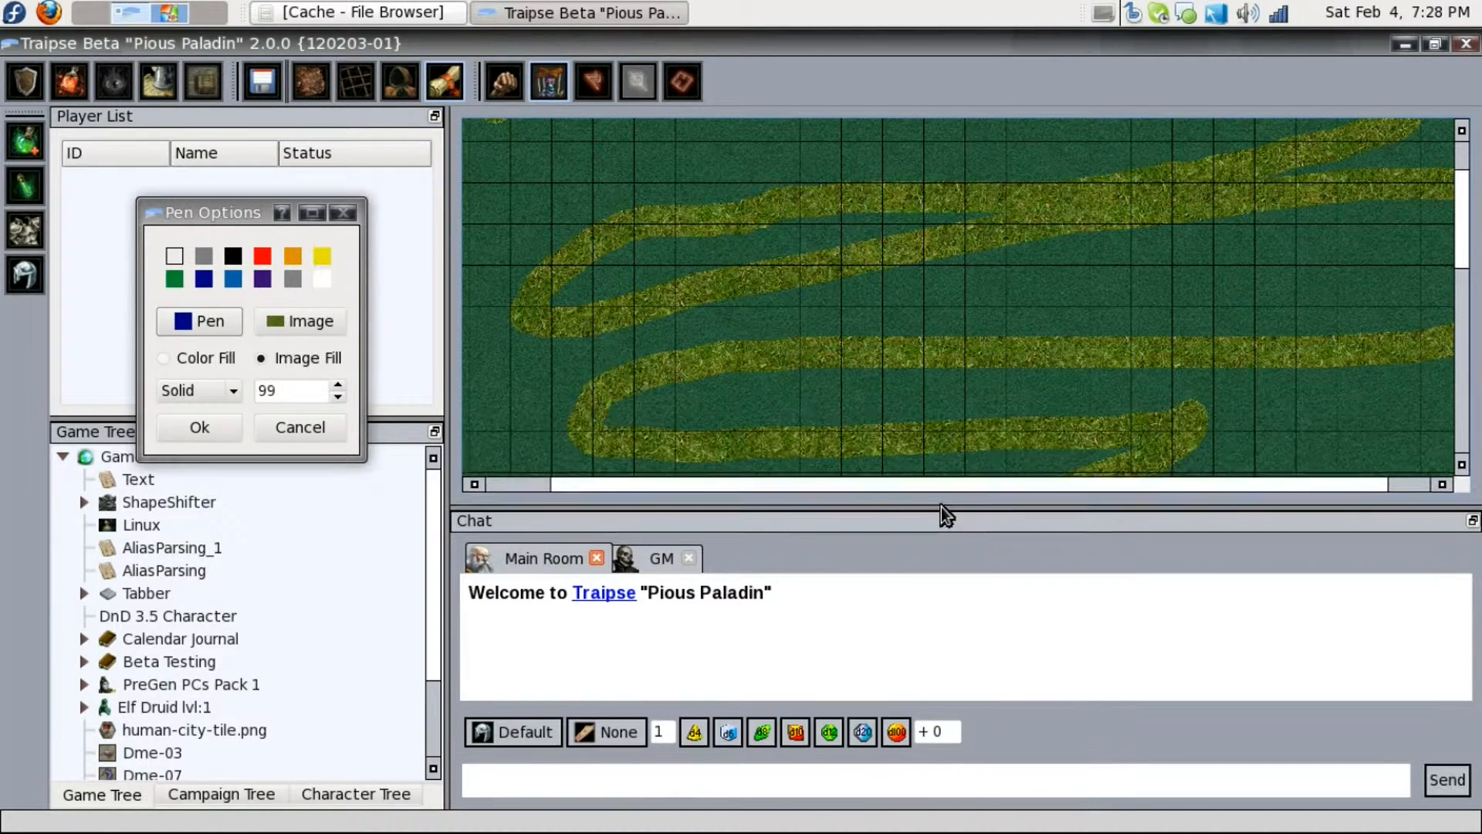
scroll(962, 307, down, 2)
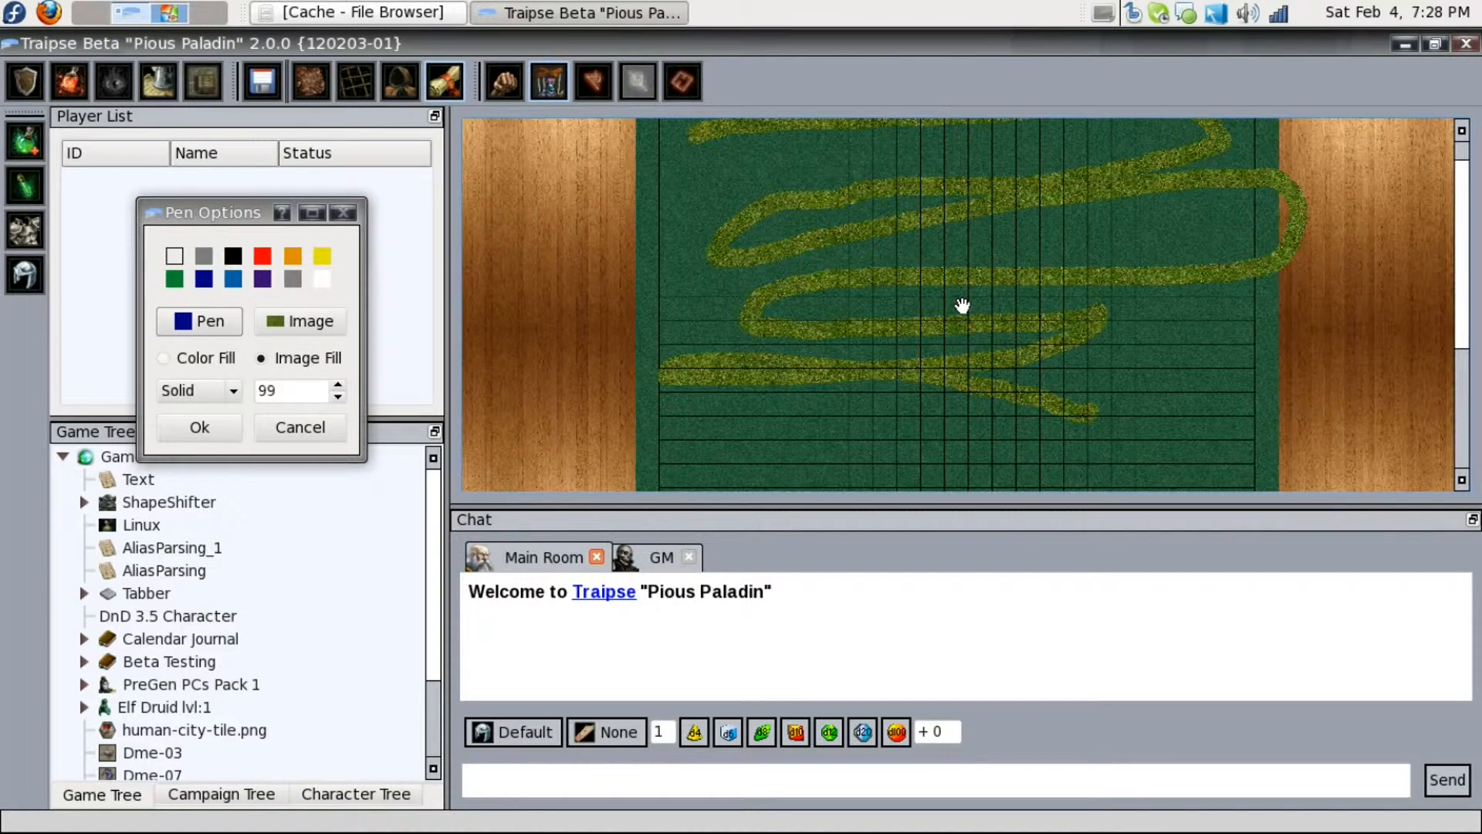
scroll(962, 306, up, 6)
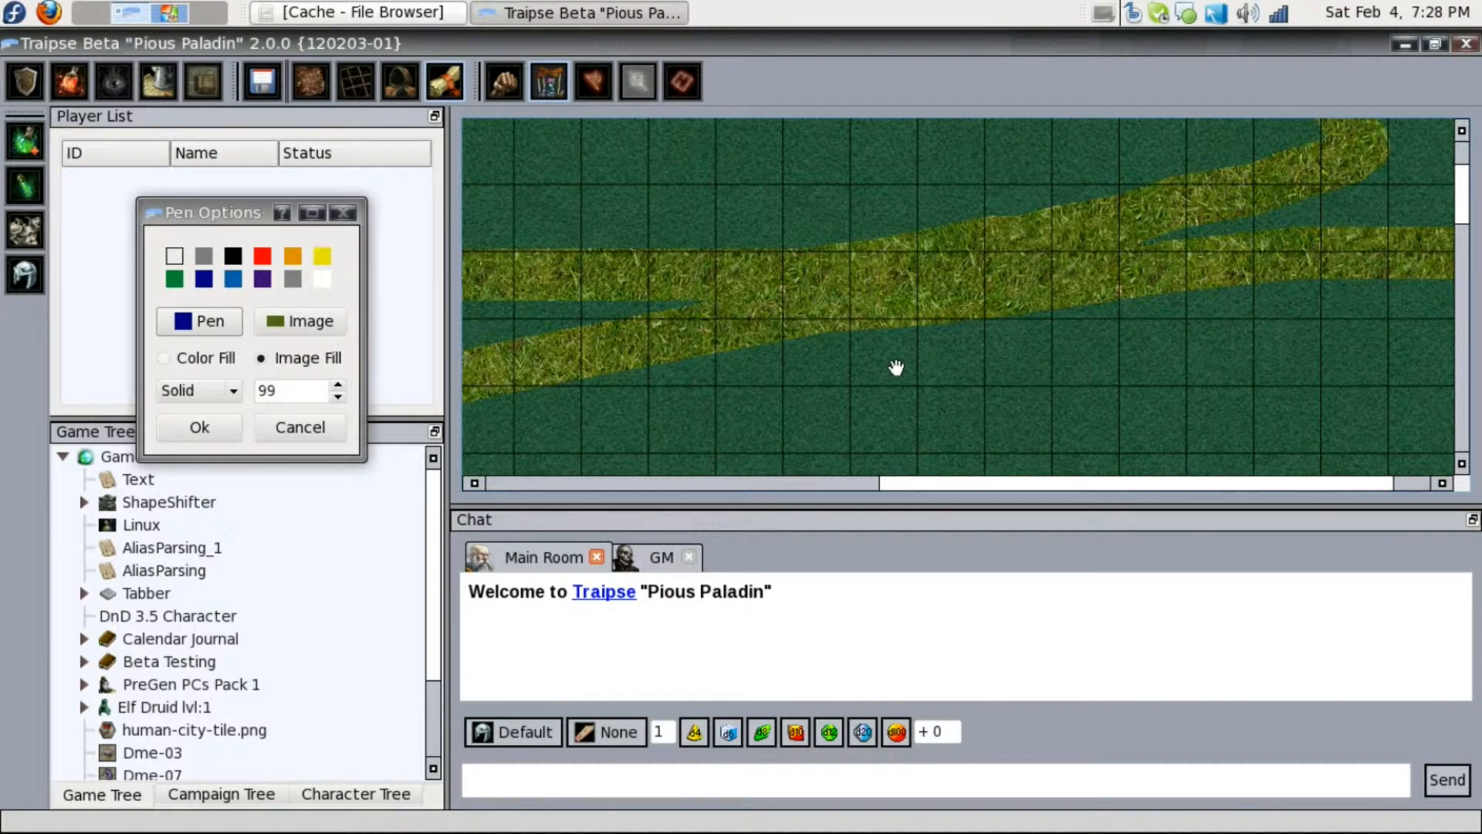
Set the line's pen colour to gray and switch the line to color fill, keeping the current image
click(317, 324)
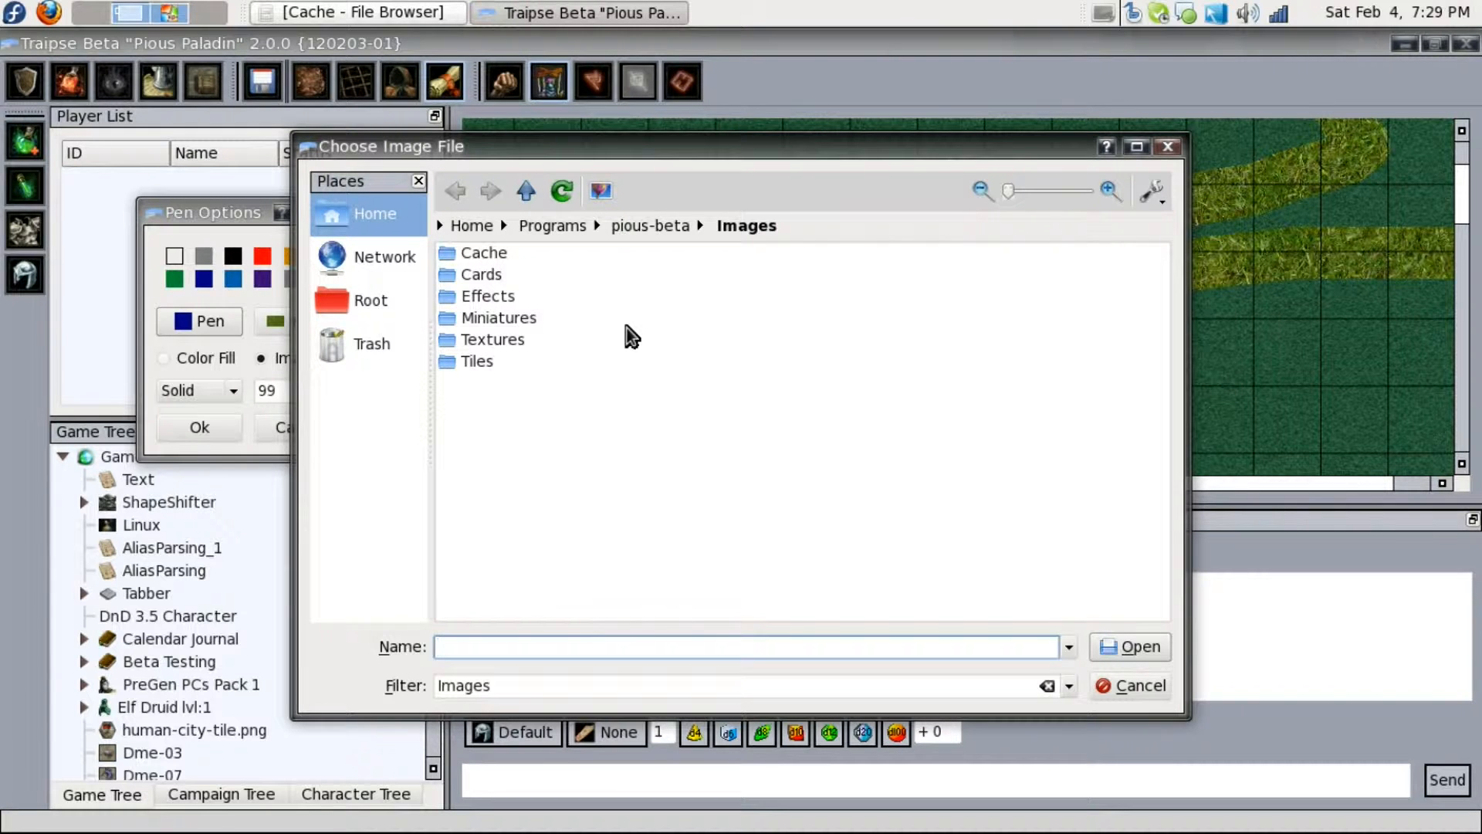
click(1114, 690)
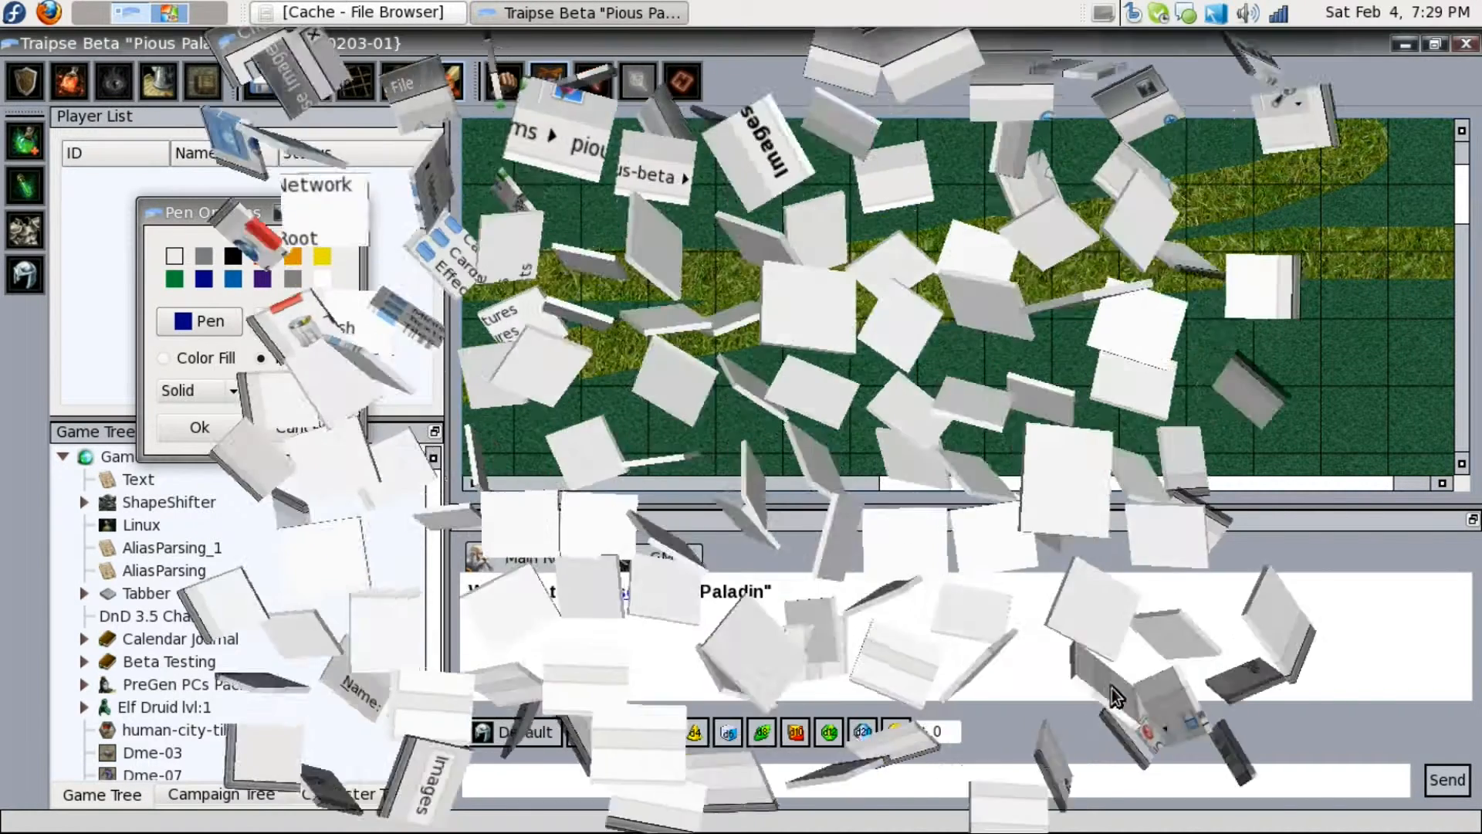
click(291, 280)
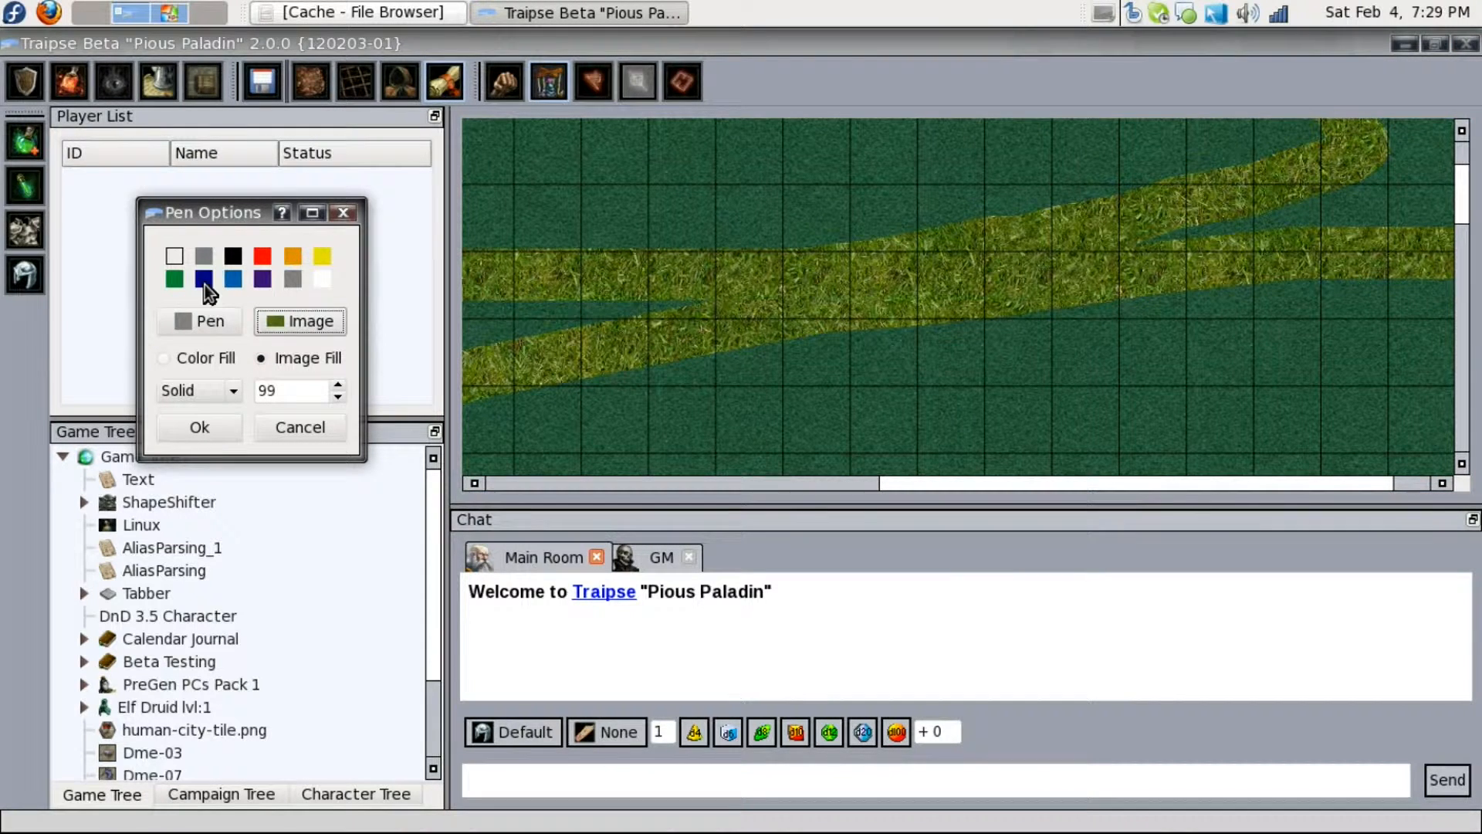
click(196, 359)
drag(847, 282, 994, 307)
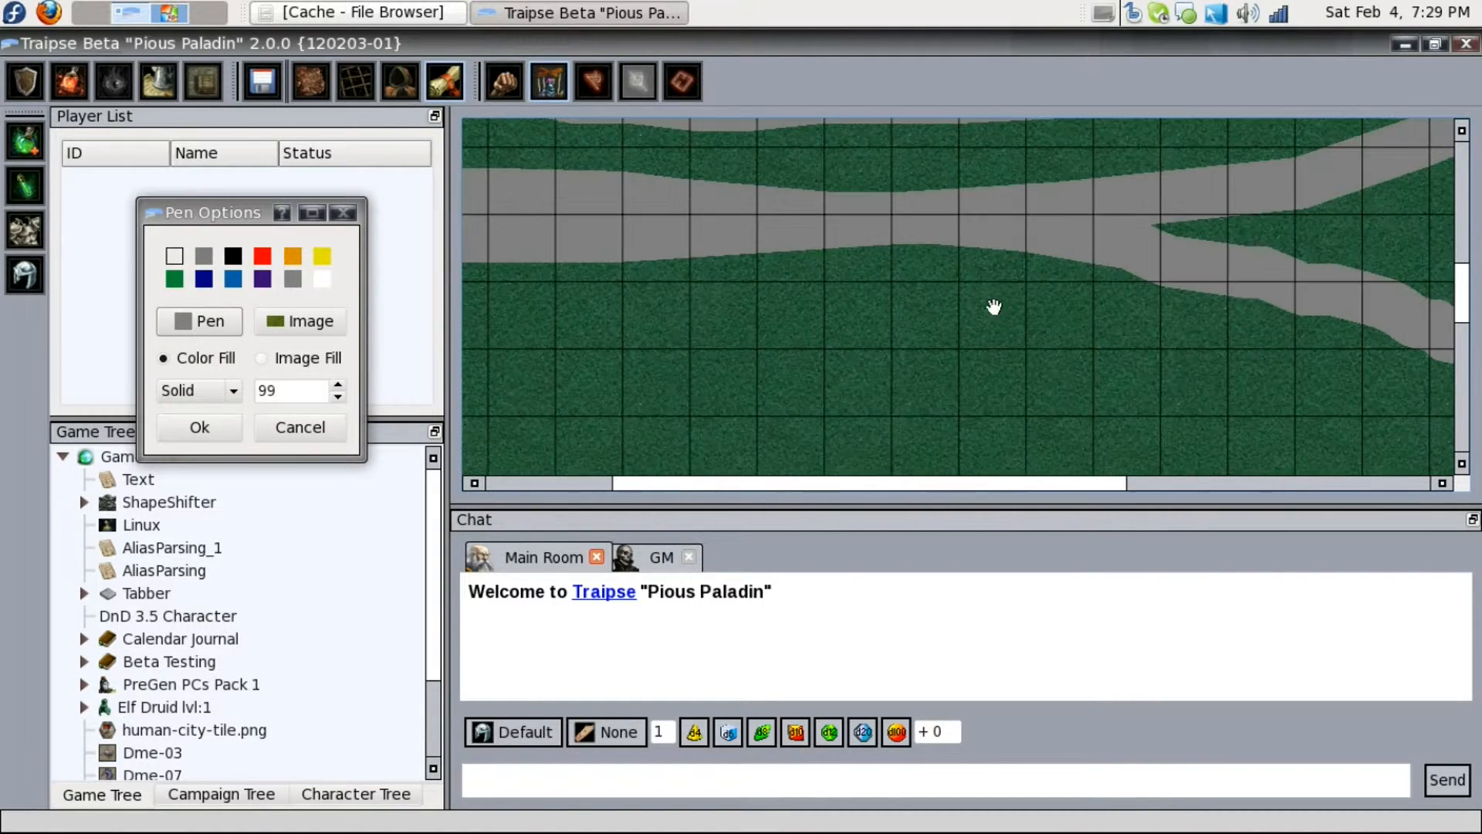
scroll(1174, 377, down, 2)
drag(1175, 378, 1102, 284)
scroll(1119, 386, up, 2)
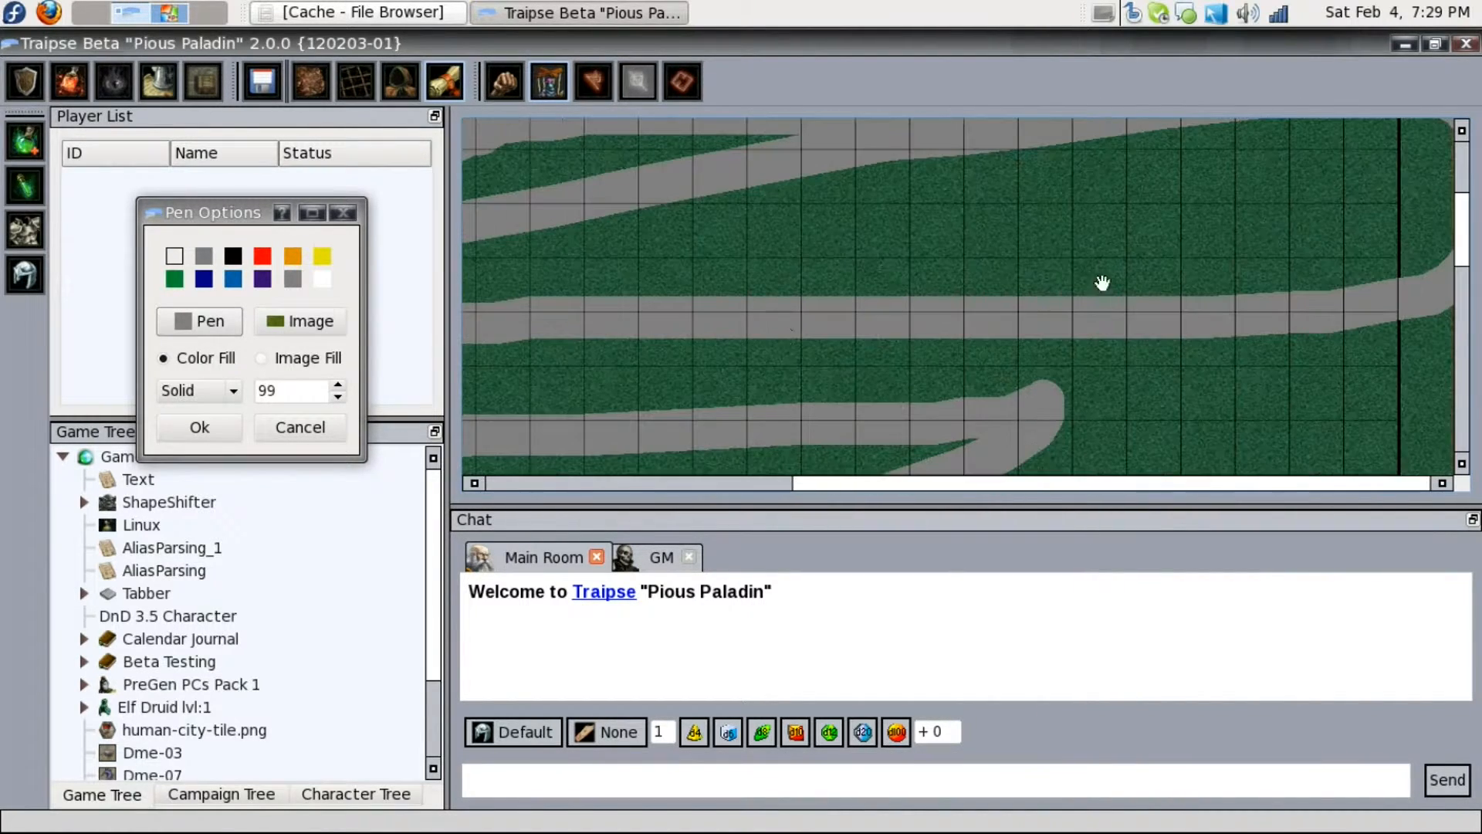
Preview the image fill on the line again and cancel the pen options
click(296, 360)
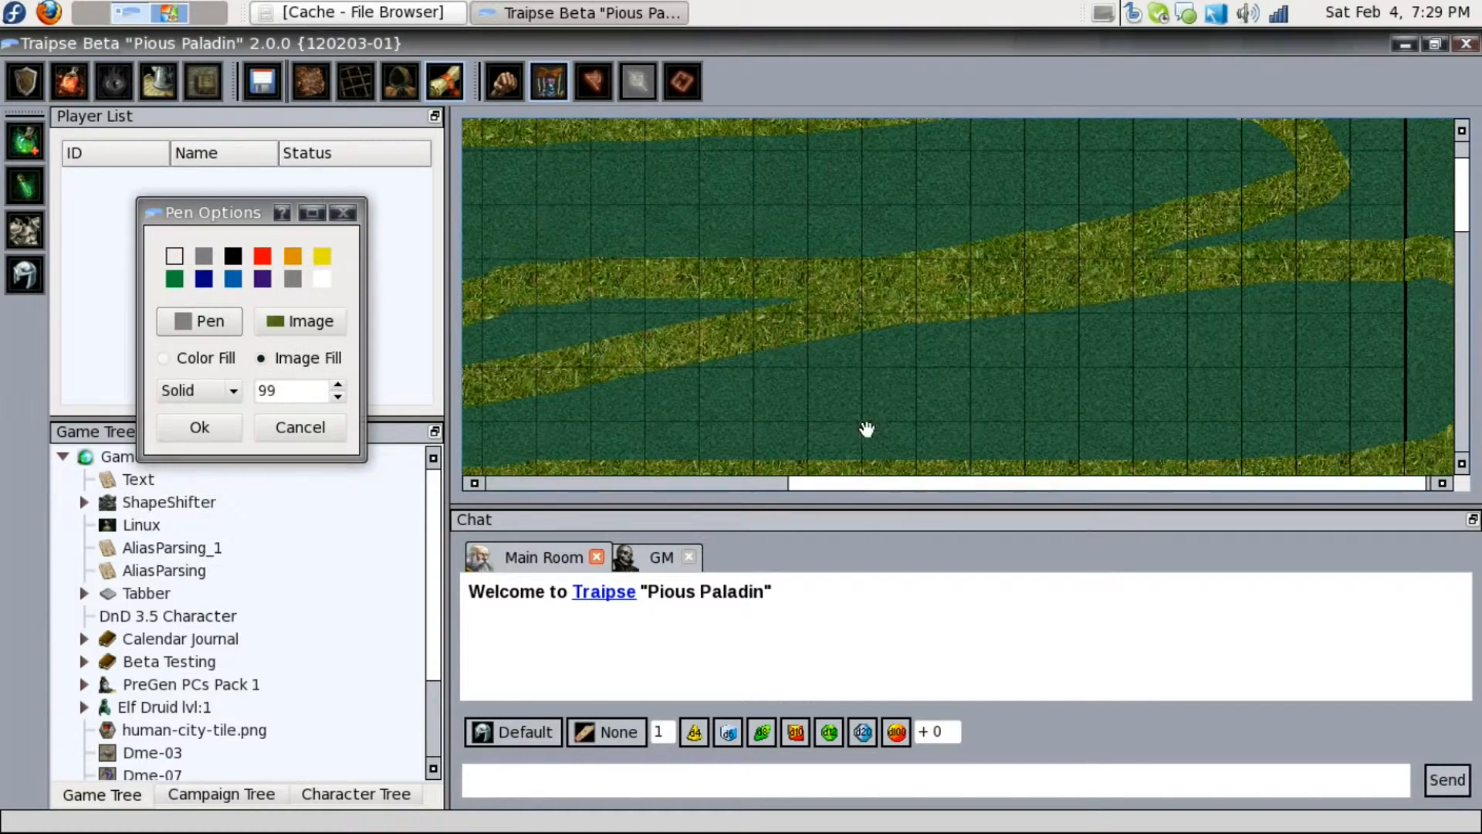
click(300, 430)
drag(824, 358, 1135, 255)
scroll(1135, 255, down, 2)
scroll(910, 224, up, 2)
right_click(909, 225)
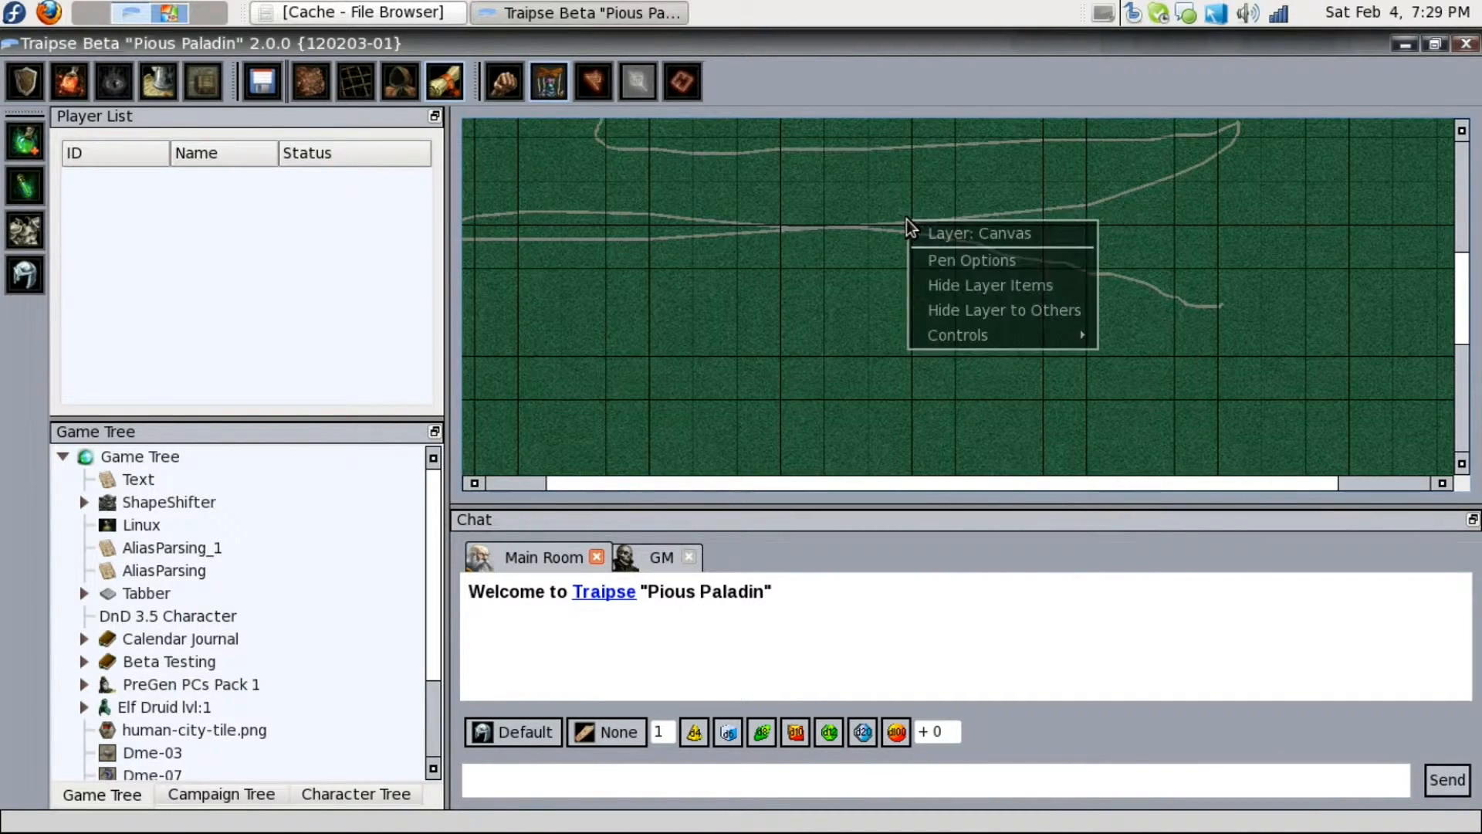
click(770, 234)
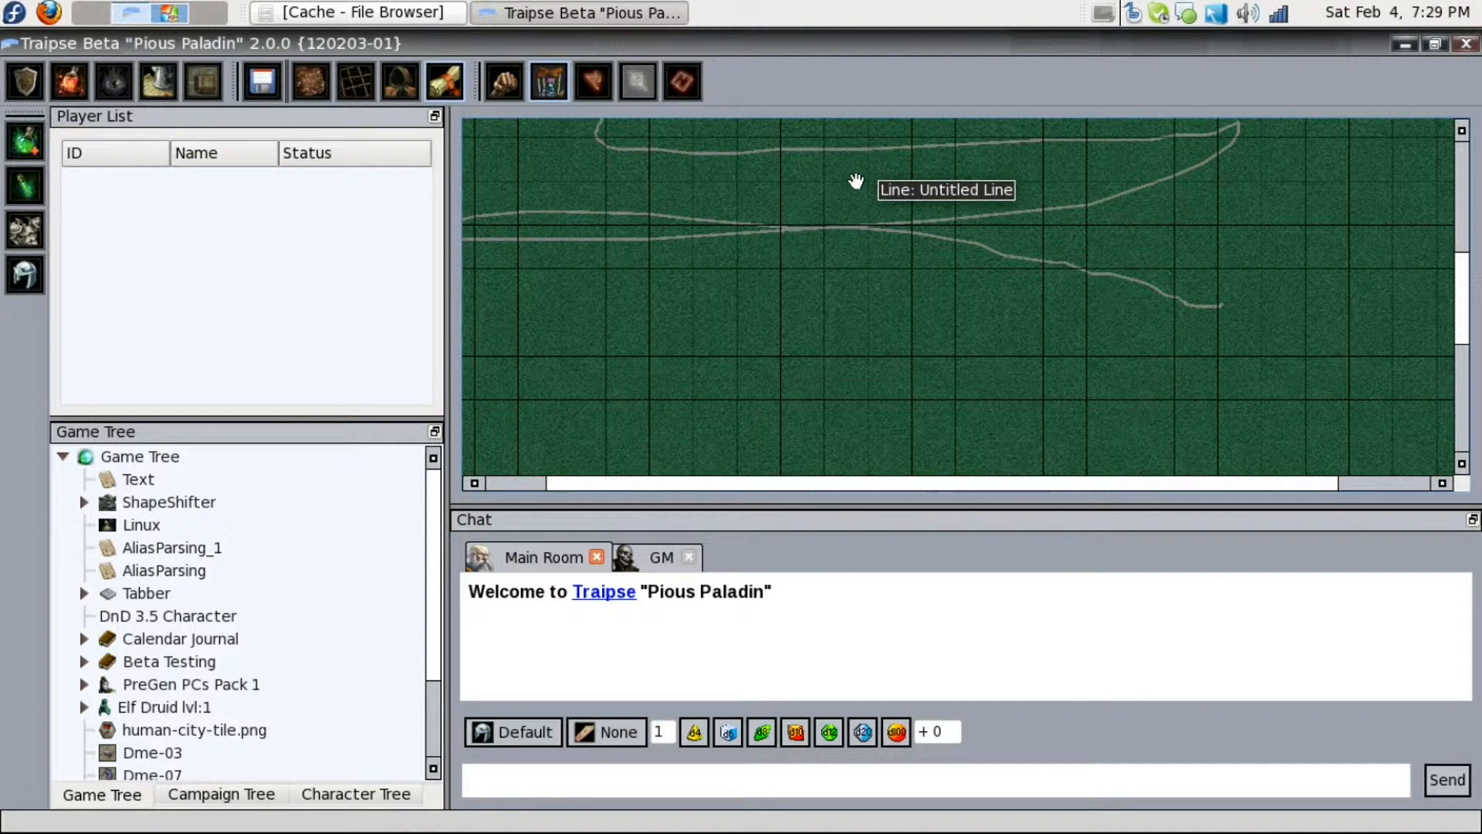
Open the server list and connect to the Pious Paladin Dev server
click(154, 87)
drag(861, 213, 821, 174)
double_click(877, 344)
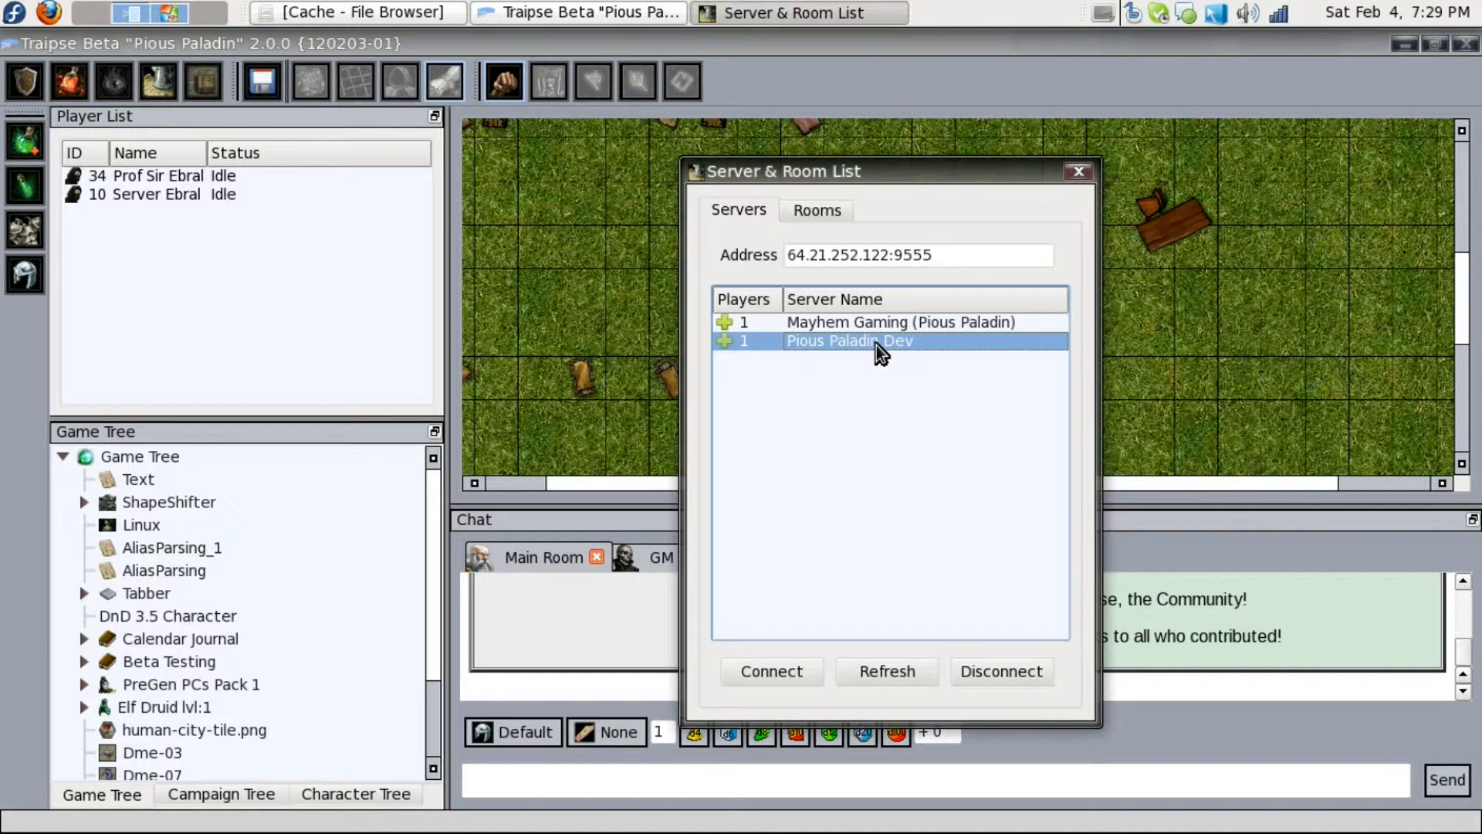
Create a room named CherryPy on the connected server and close the server and room list
drag(917, 178, 882, 118)
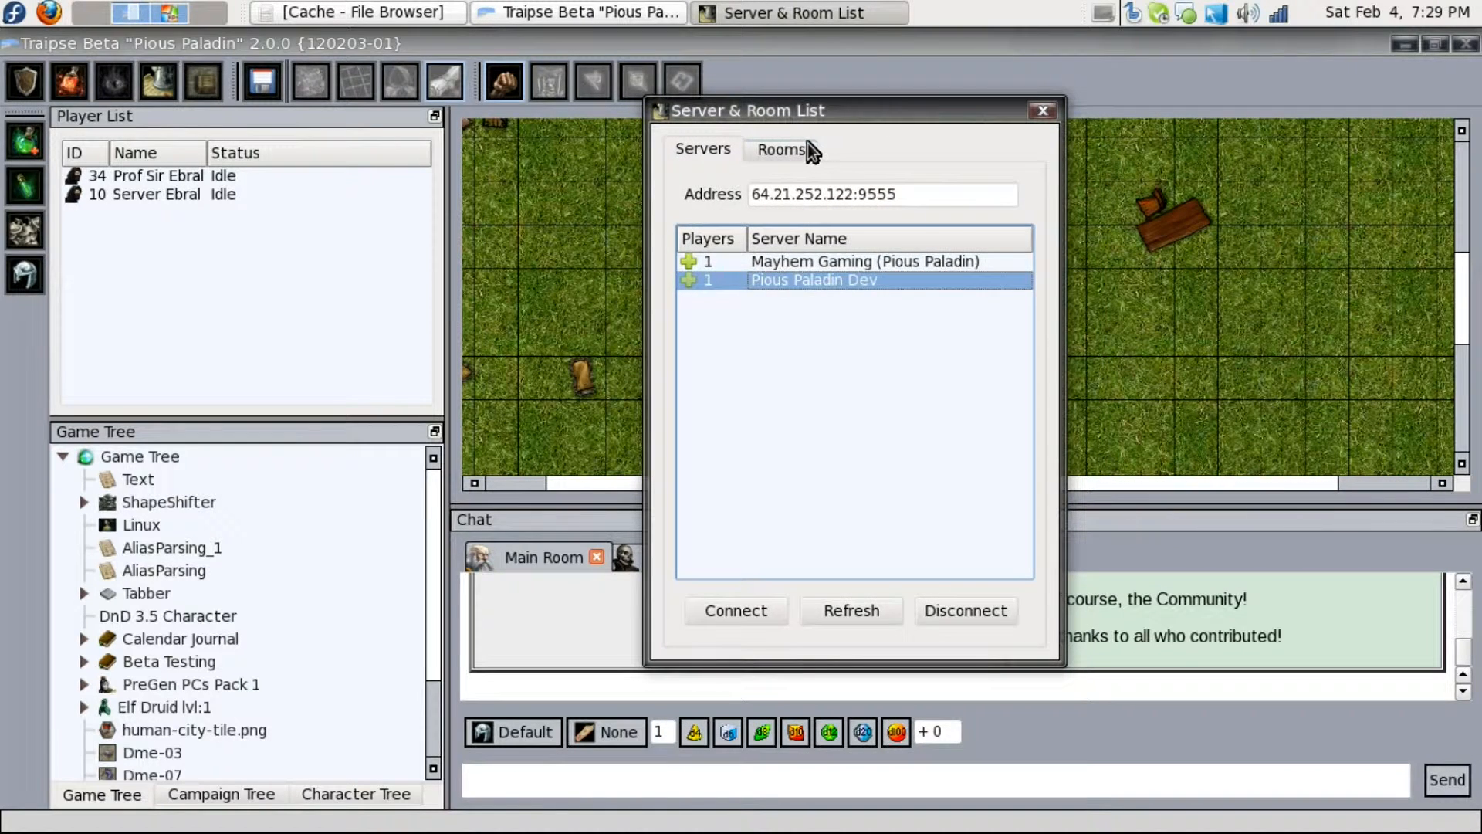
click(781, 148)
click(886, 449)
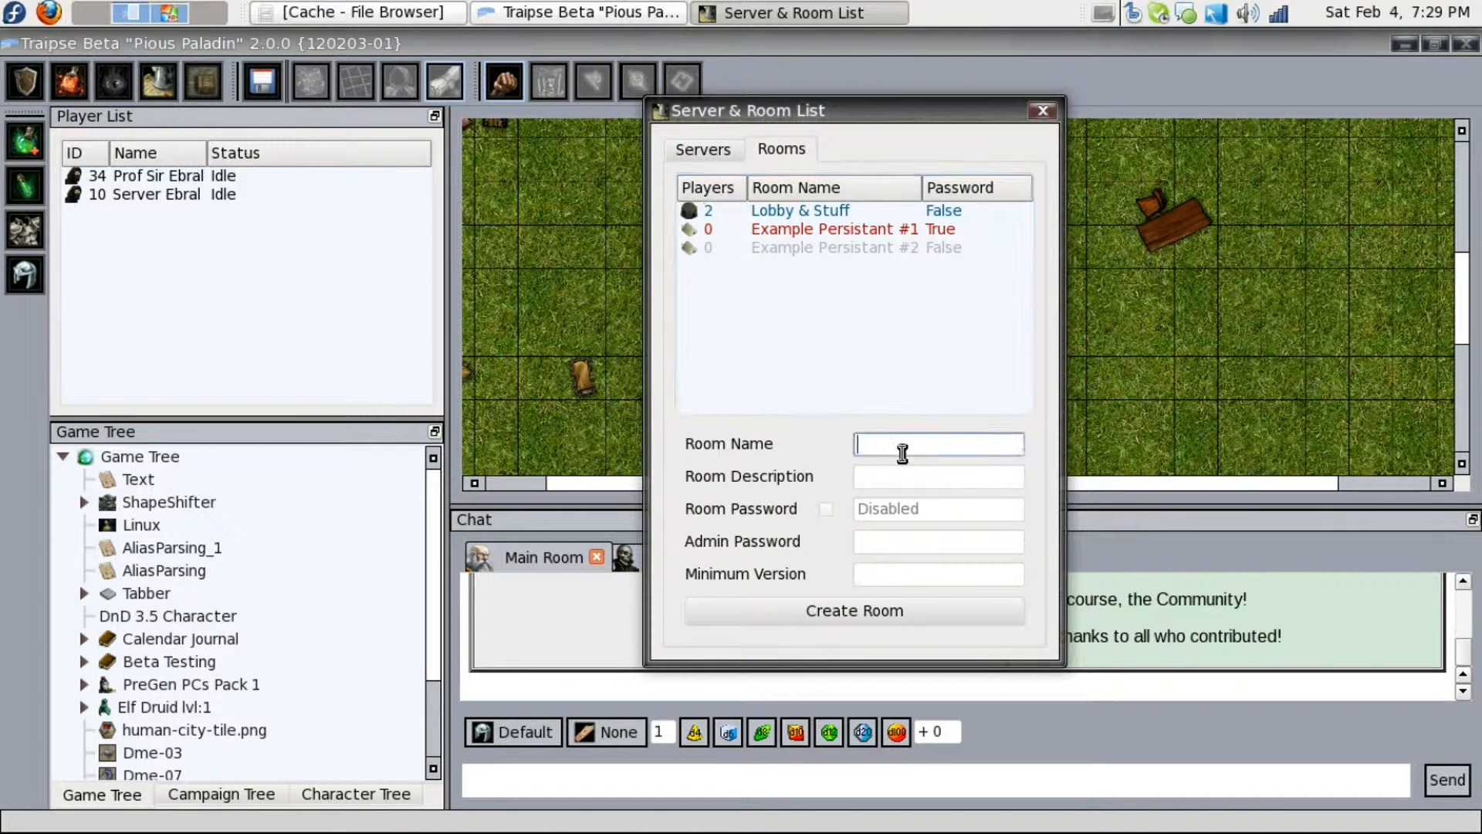
text(CherryPY)
key(BackSpace)
text(y)
click(885, 616)
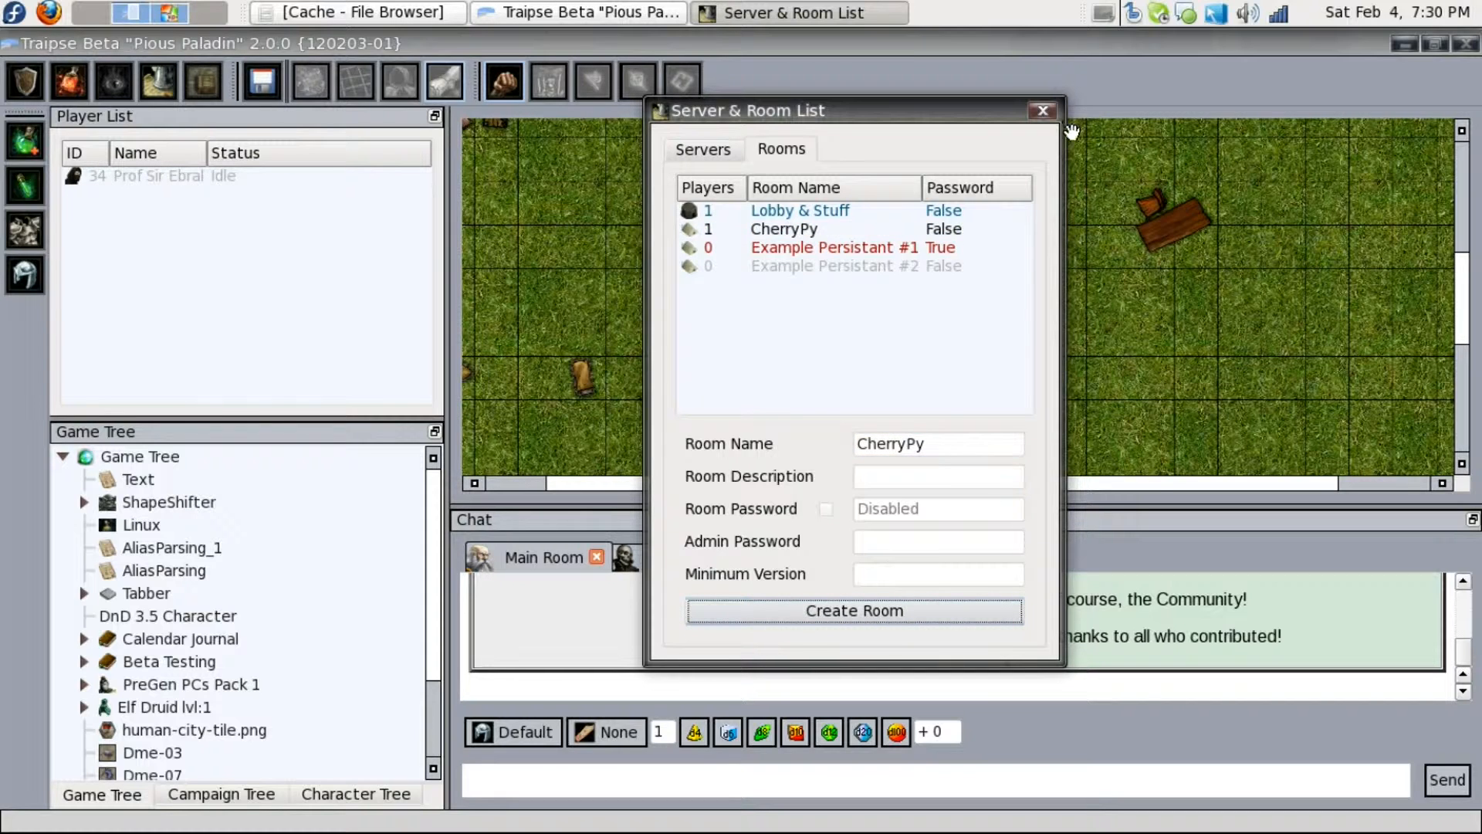
click(1036, 115)
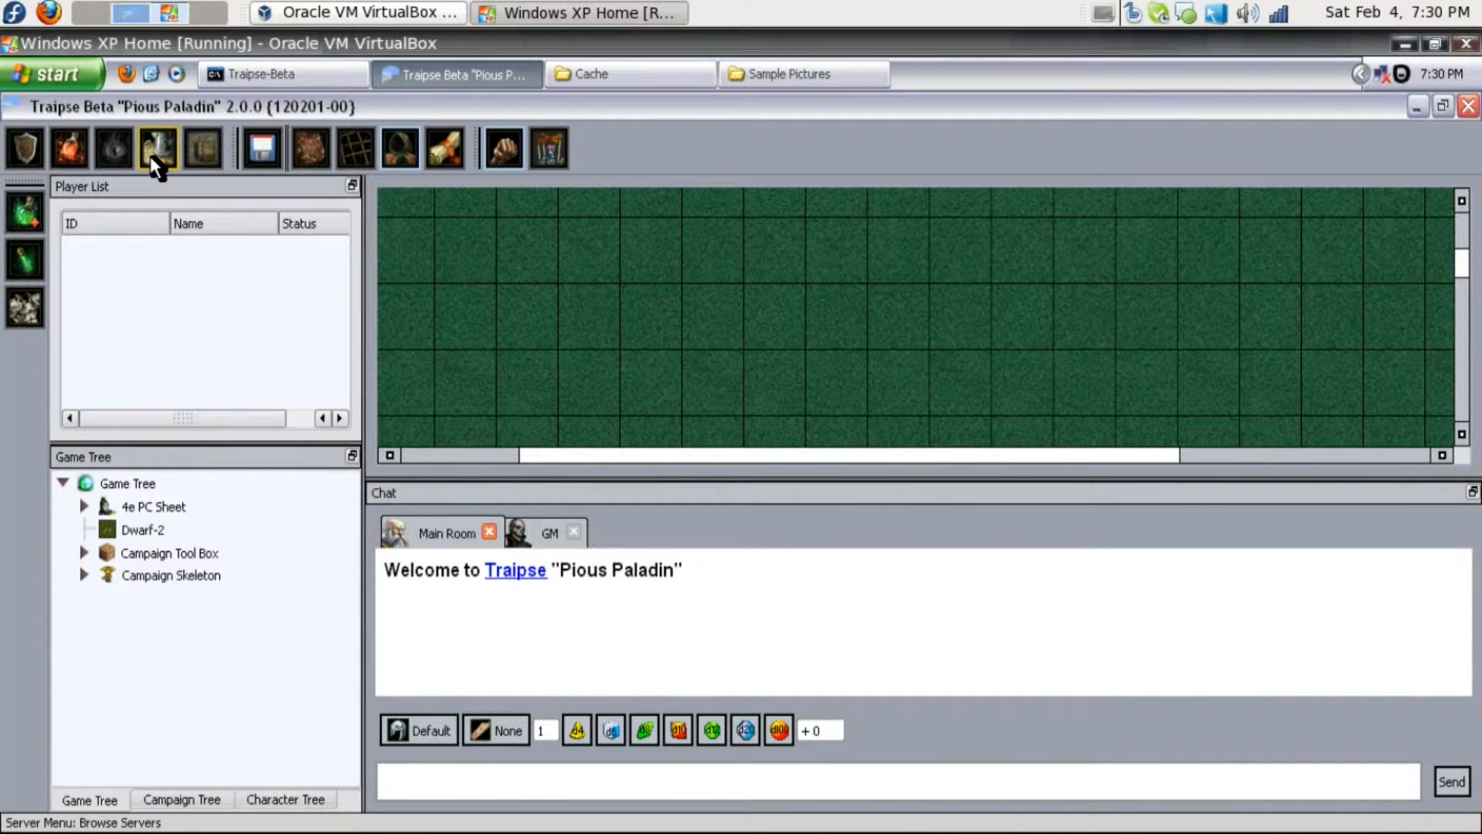
In Traipse on the Windows XP virtual machine, connect to Pious Paladin Dev, join the CherryPy room and close the server list
click(150, 156)
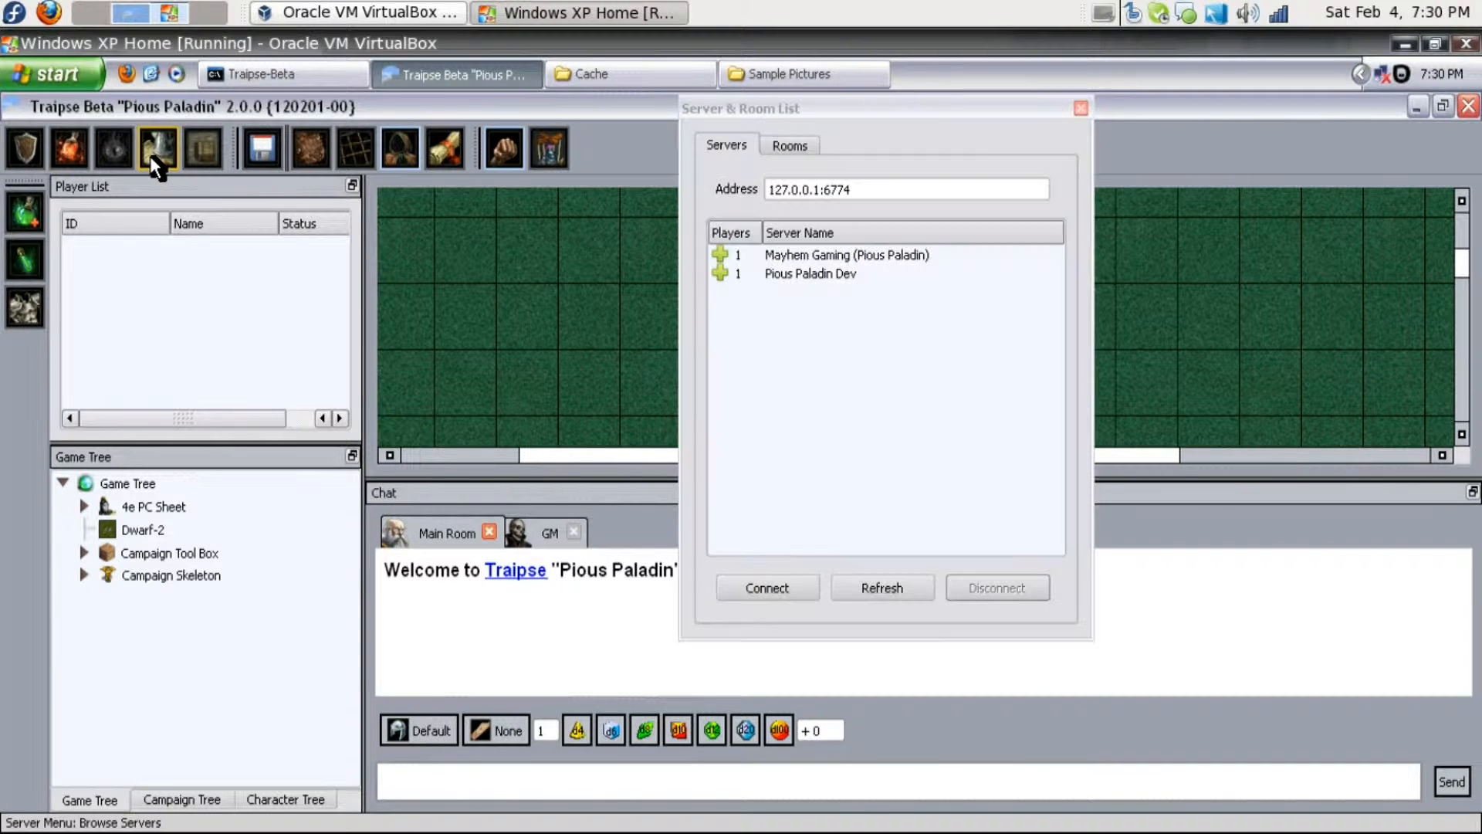
click(819, 273)
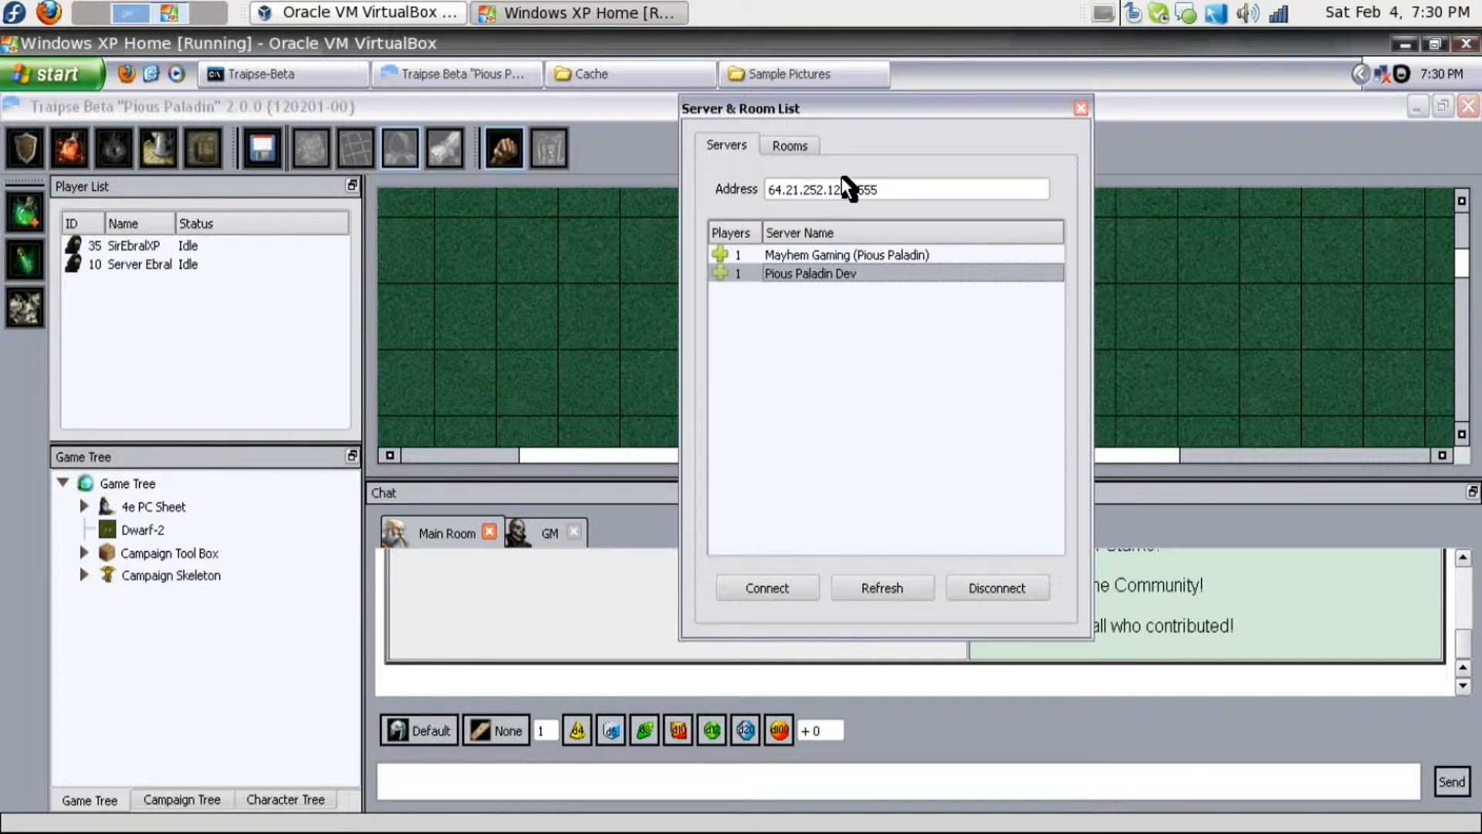
click(797, 148)
double_click(812, 222)
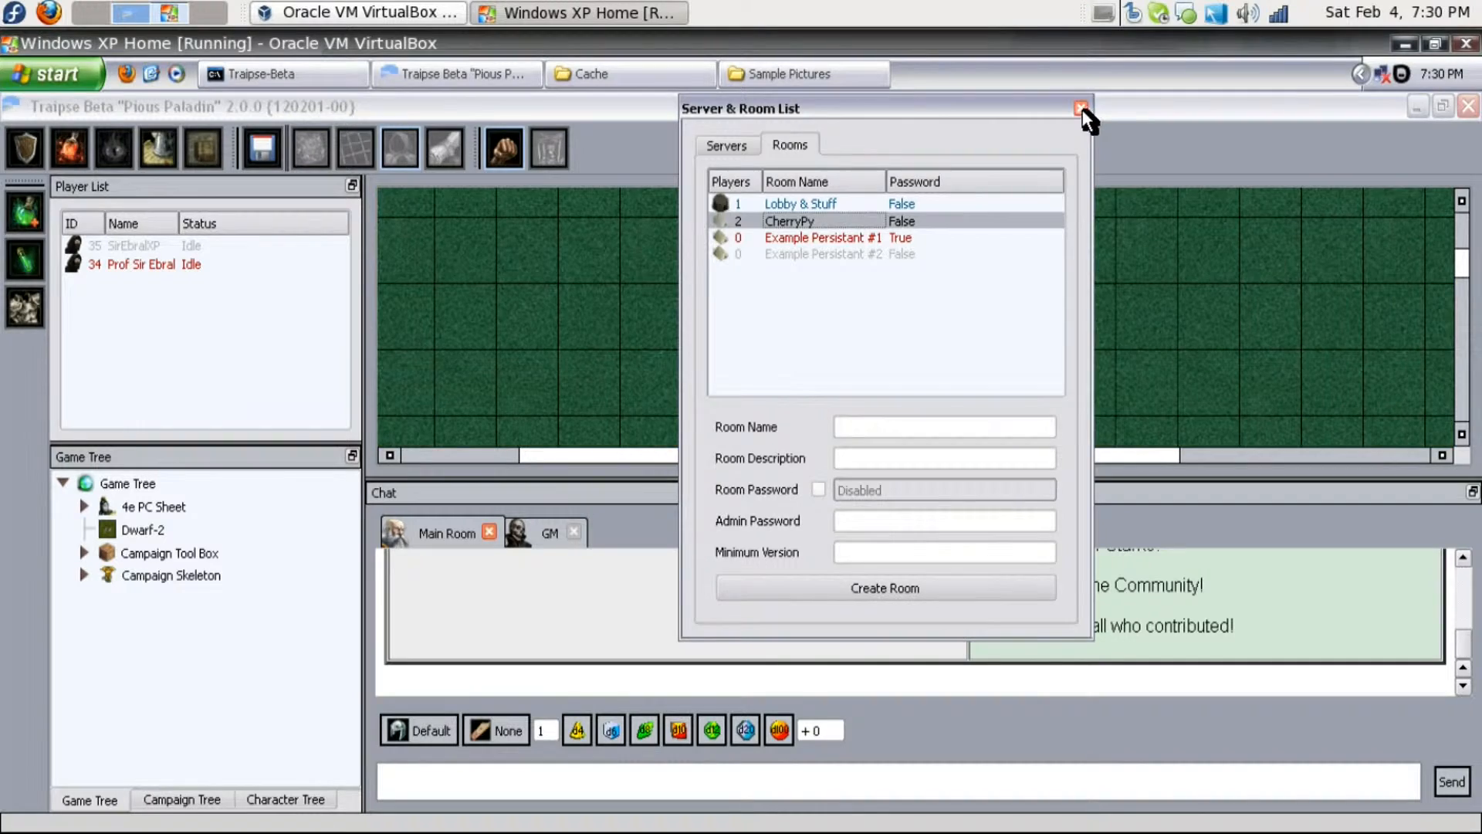
click(1080, 109)
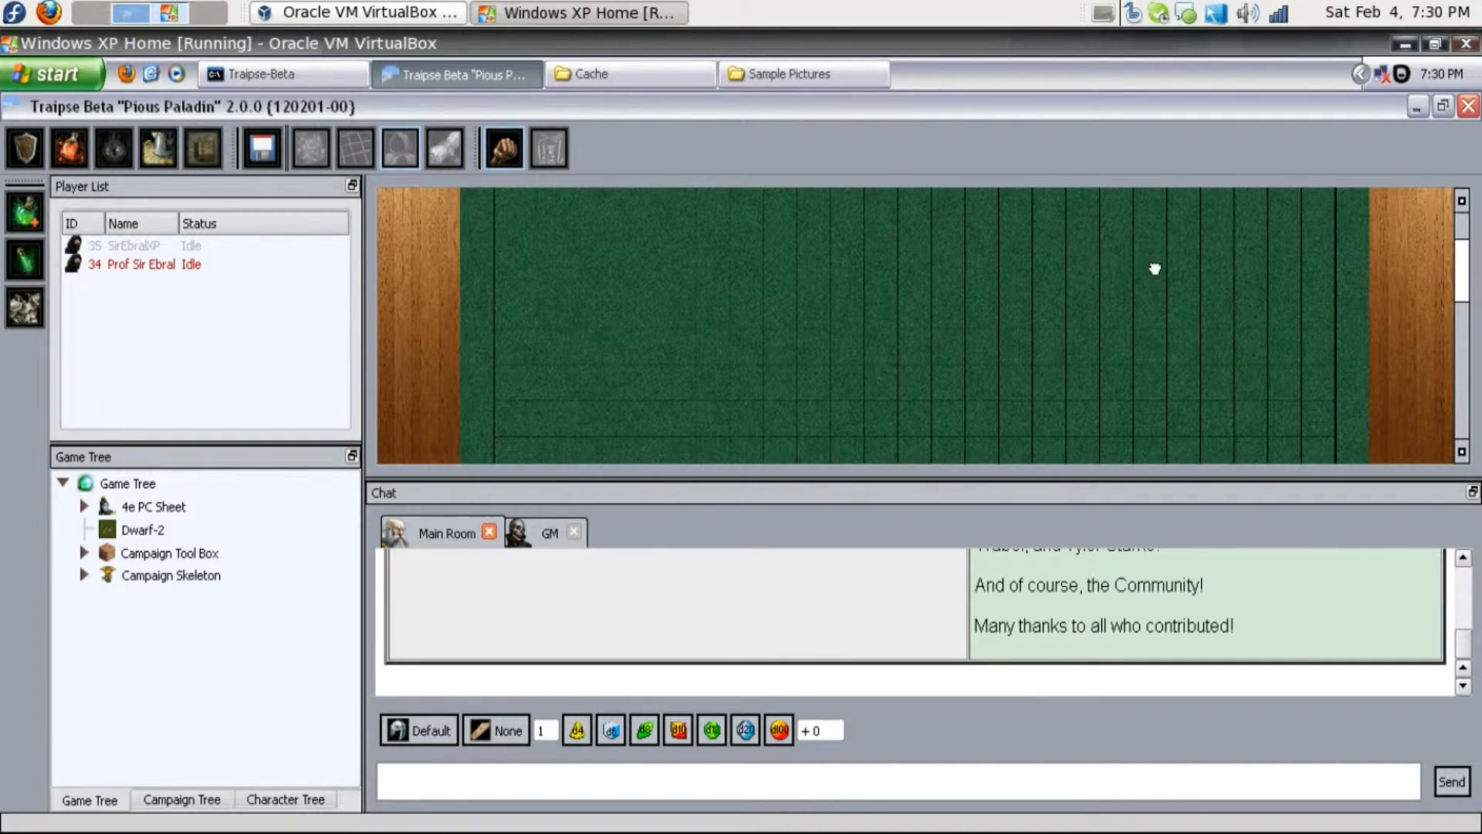
Switch to the Linux desktop's file browser and examine the images in the Cache folder, including \Cache\Noulph.PNG and Sunset.jpg
click(138, 17)
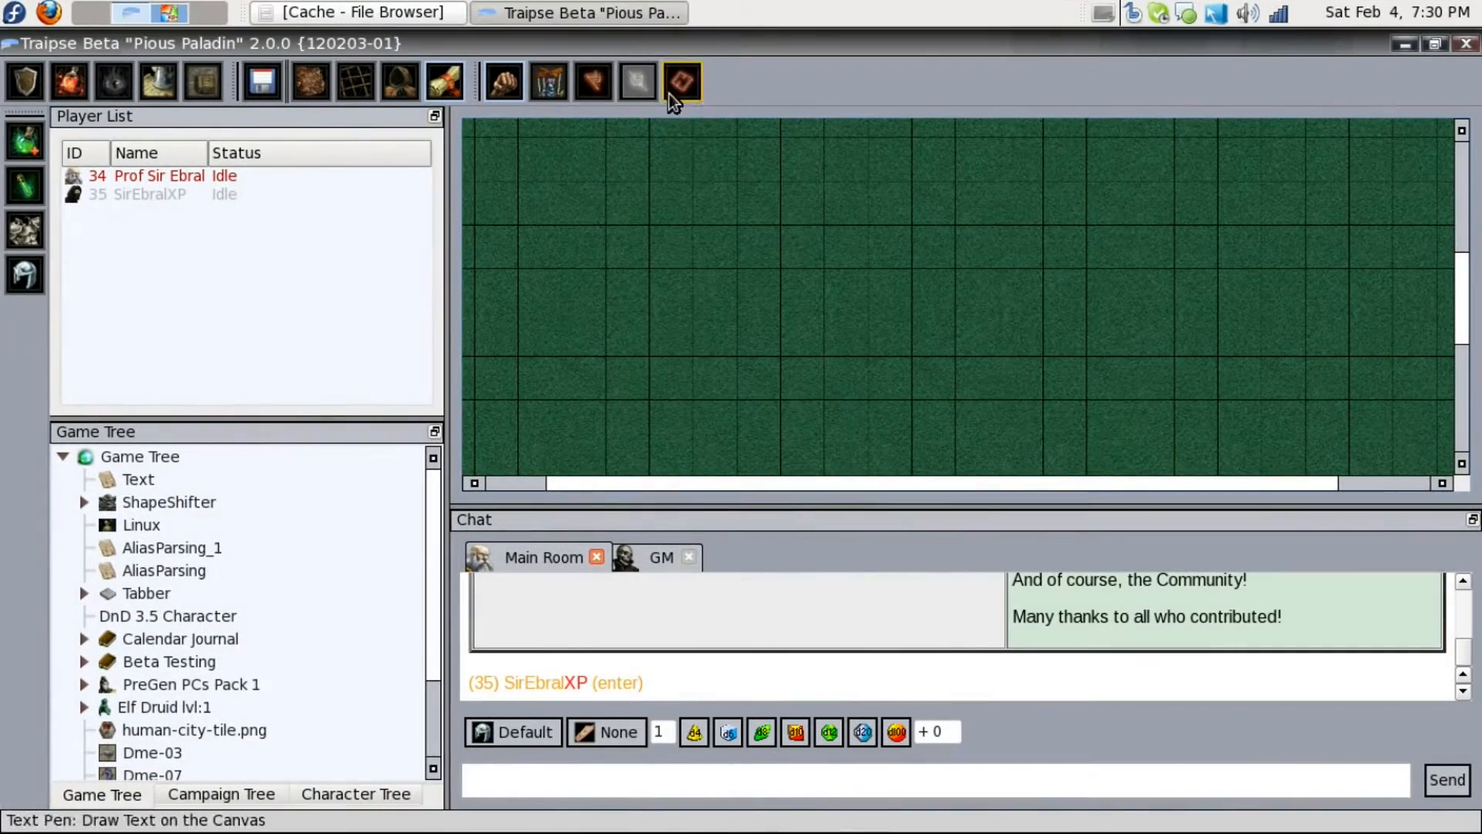
click(359, 13)
scroll(854, 350, up, 5)
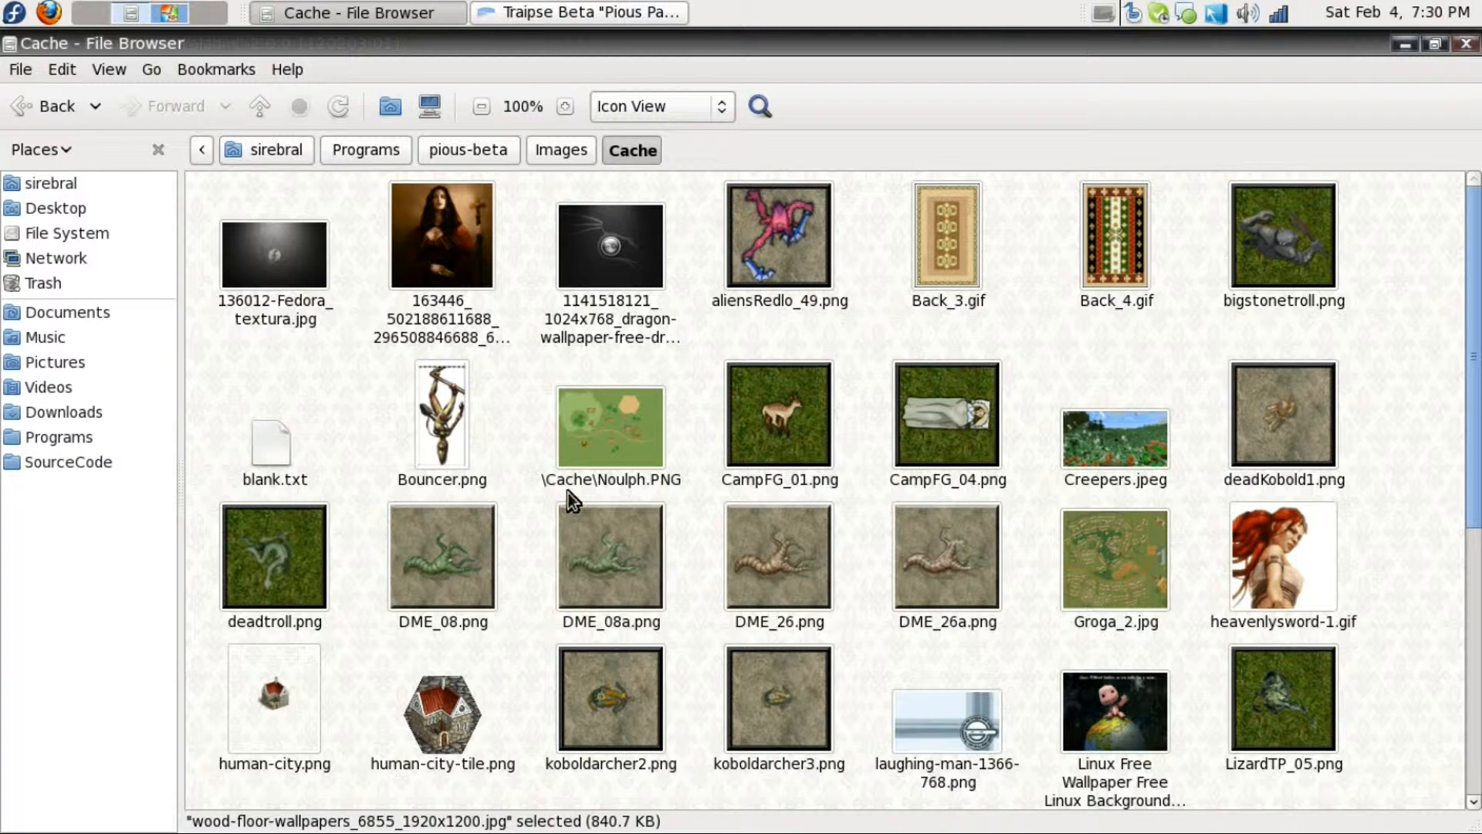
click(572, 471)
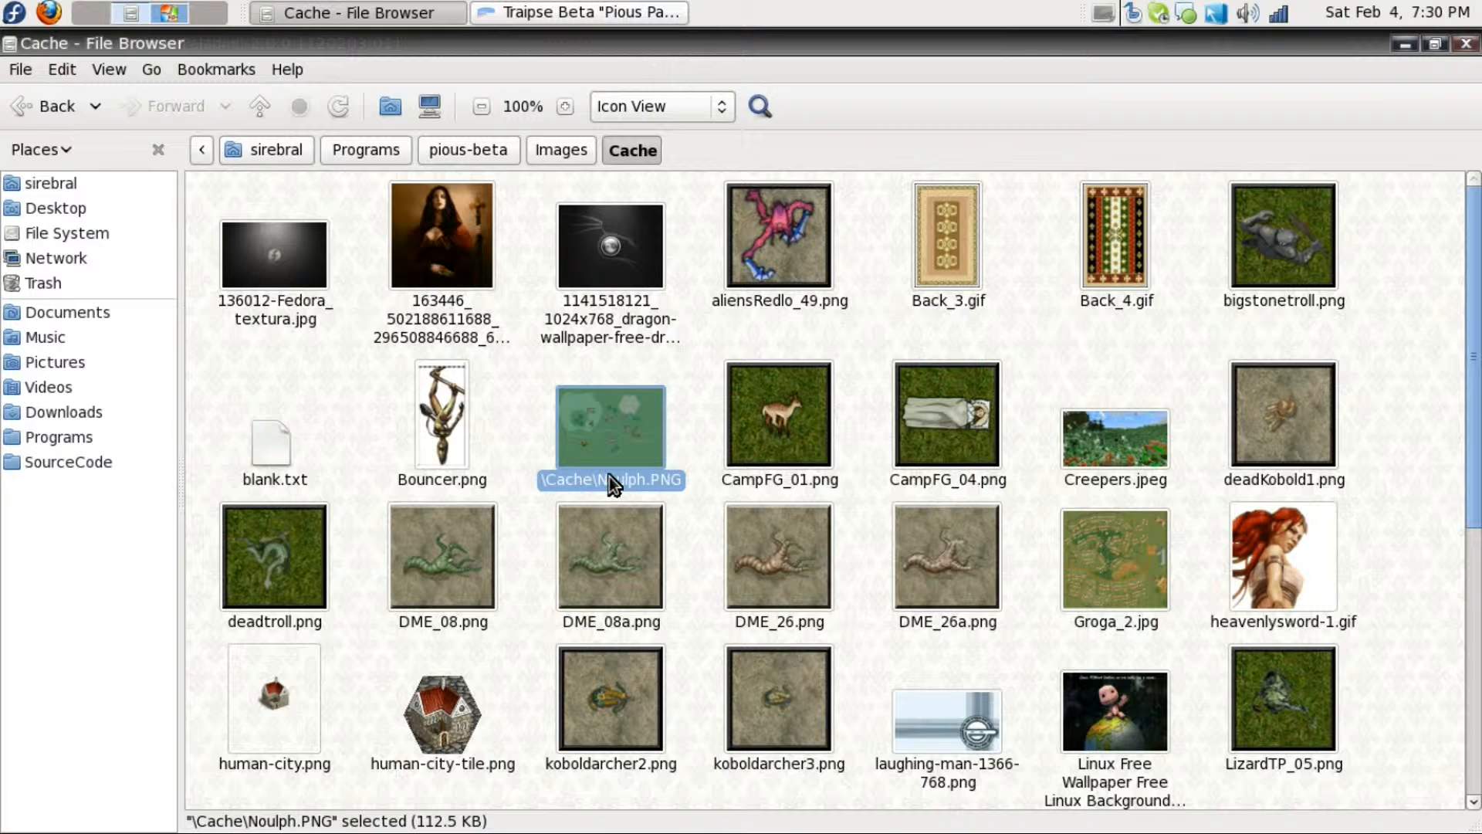
click(702, 461)
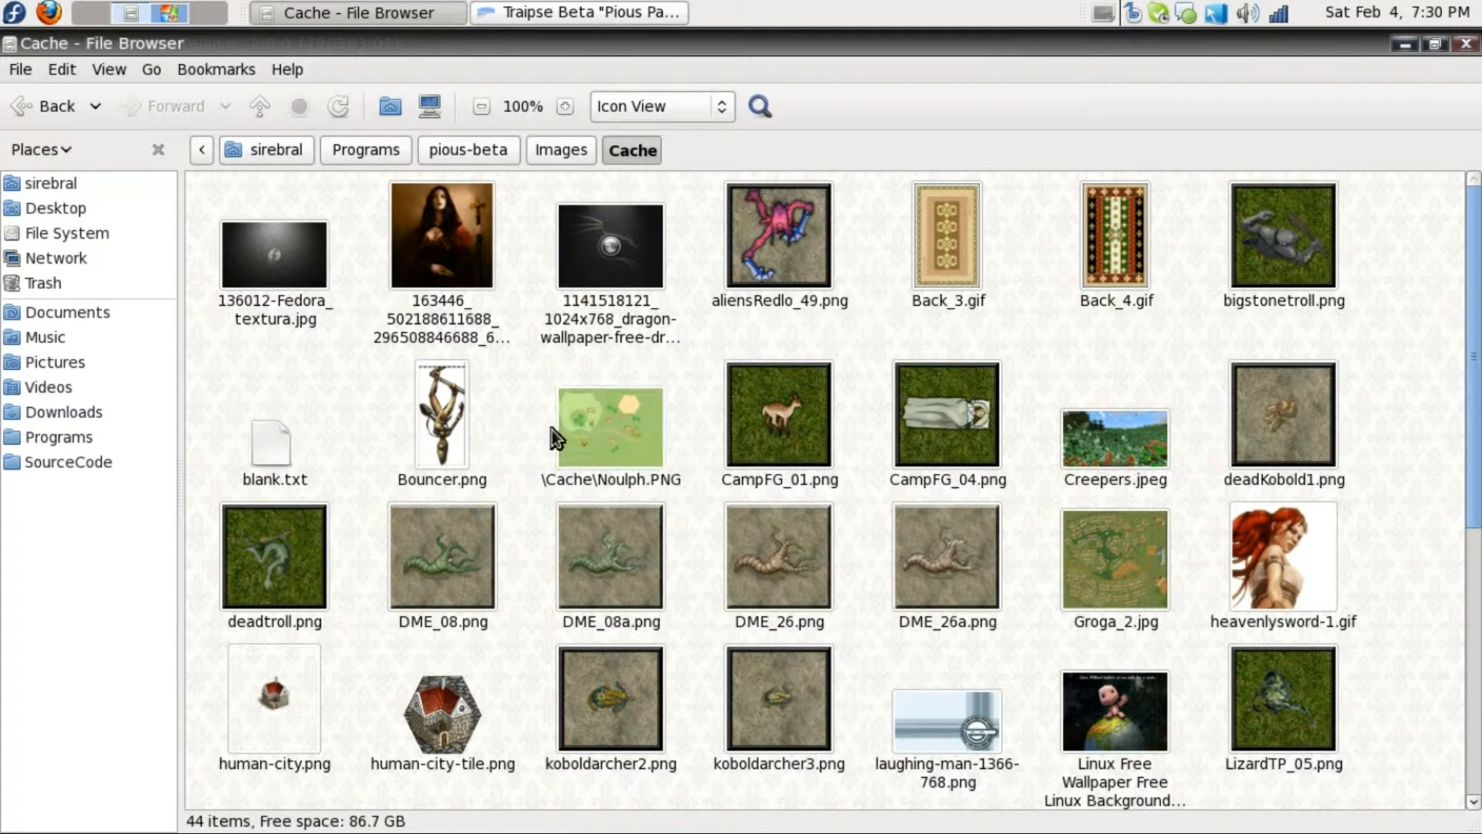
scroll(676, 672, down, 5)
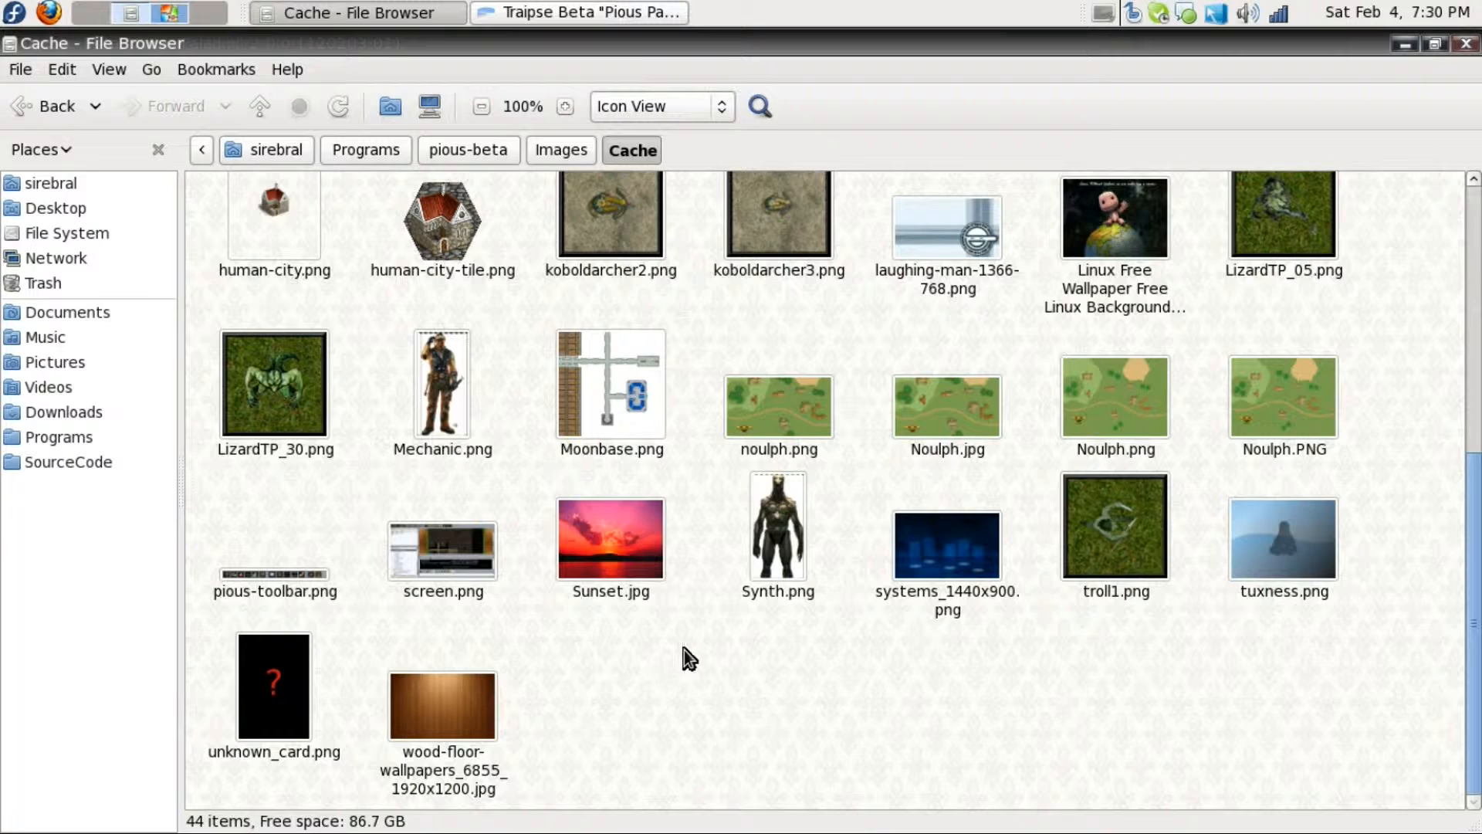
click(604, 553)
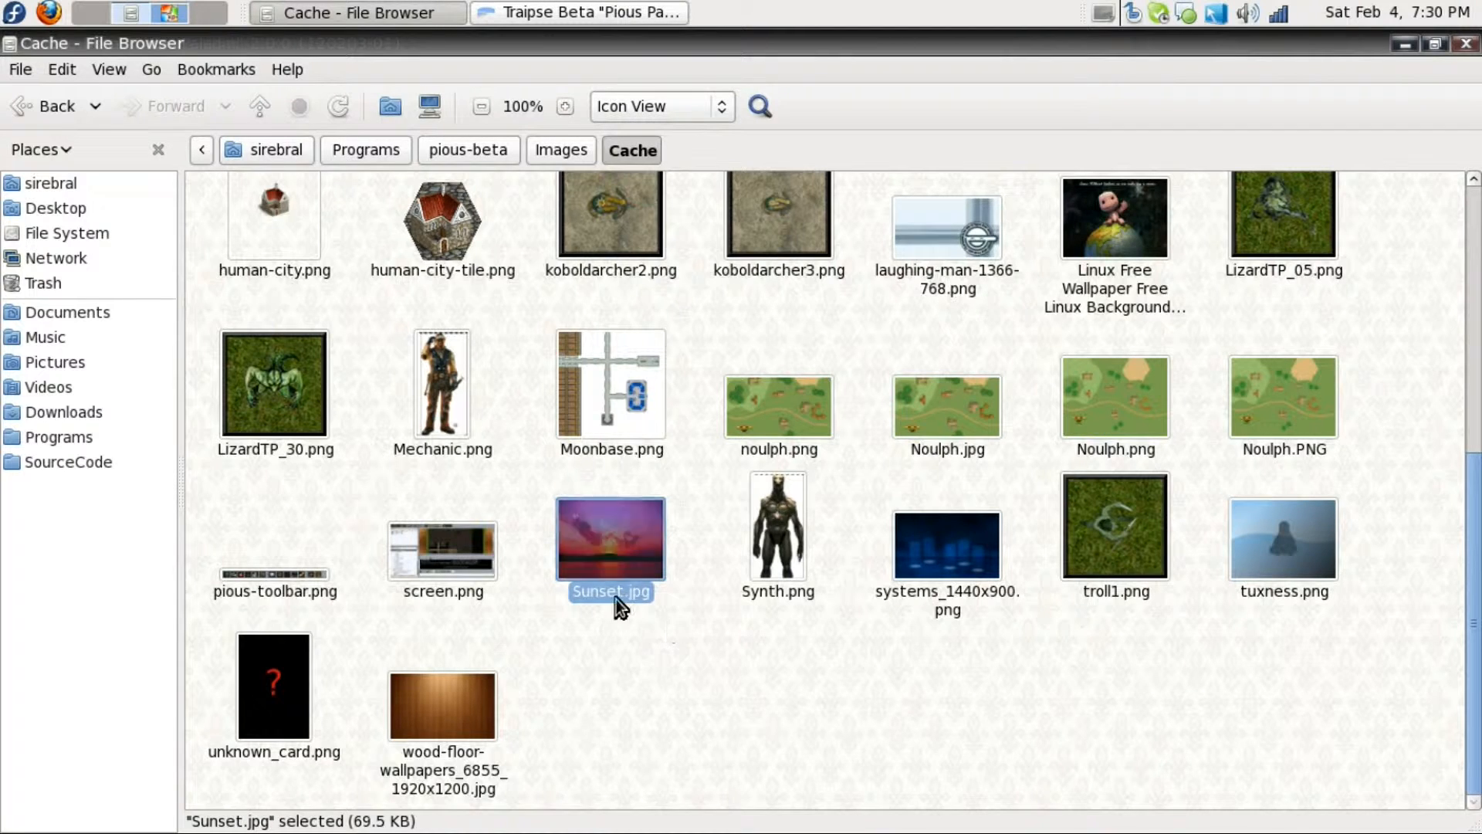
scroll(692, 582, up, 5)
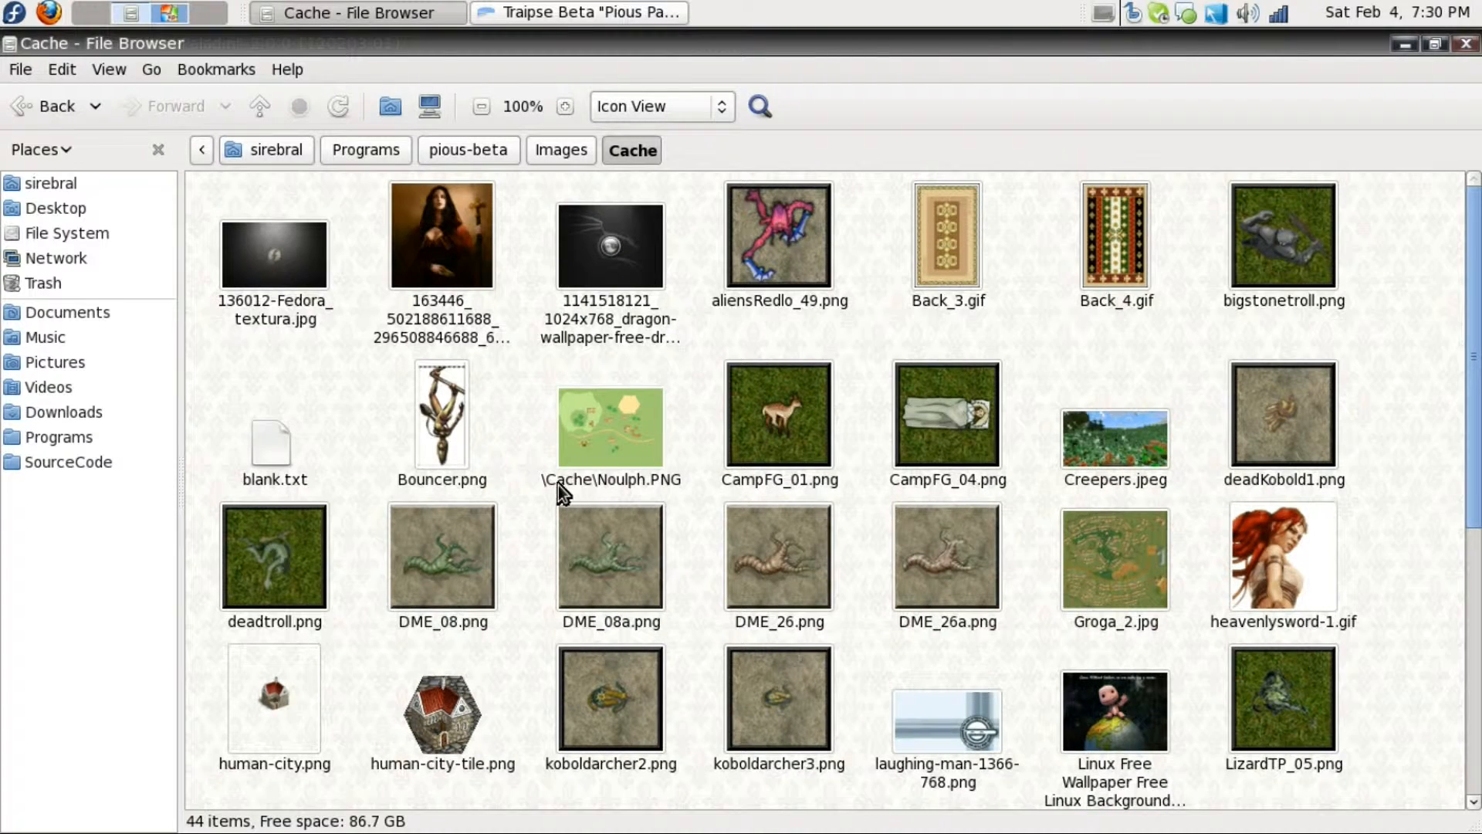
scroll(710, 692, down, 5)
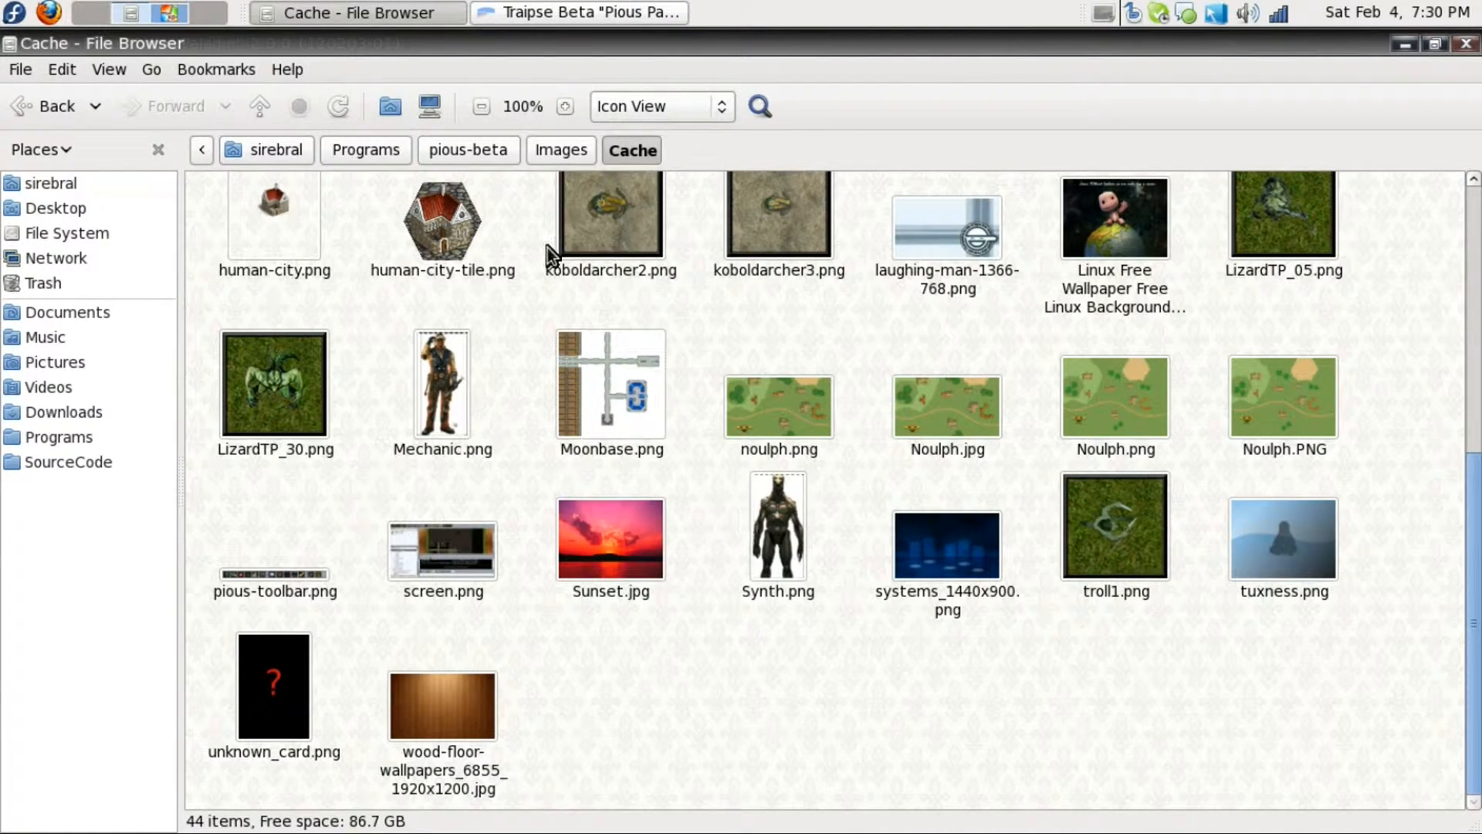
Switch back to Traipse on Linux and set the second listed player's role to GM
click(562, 14)
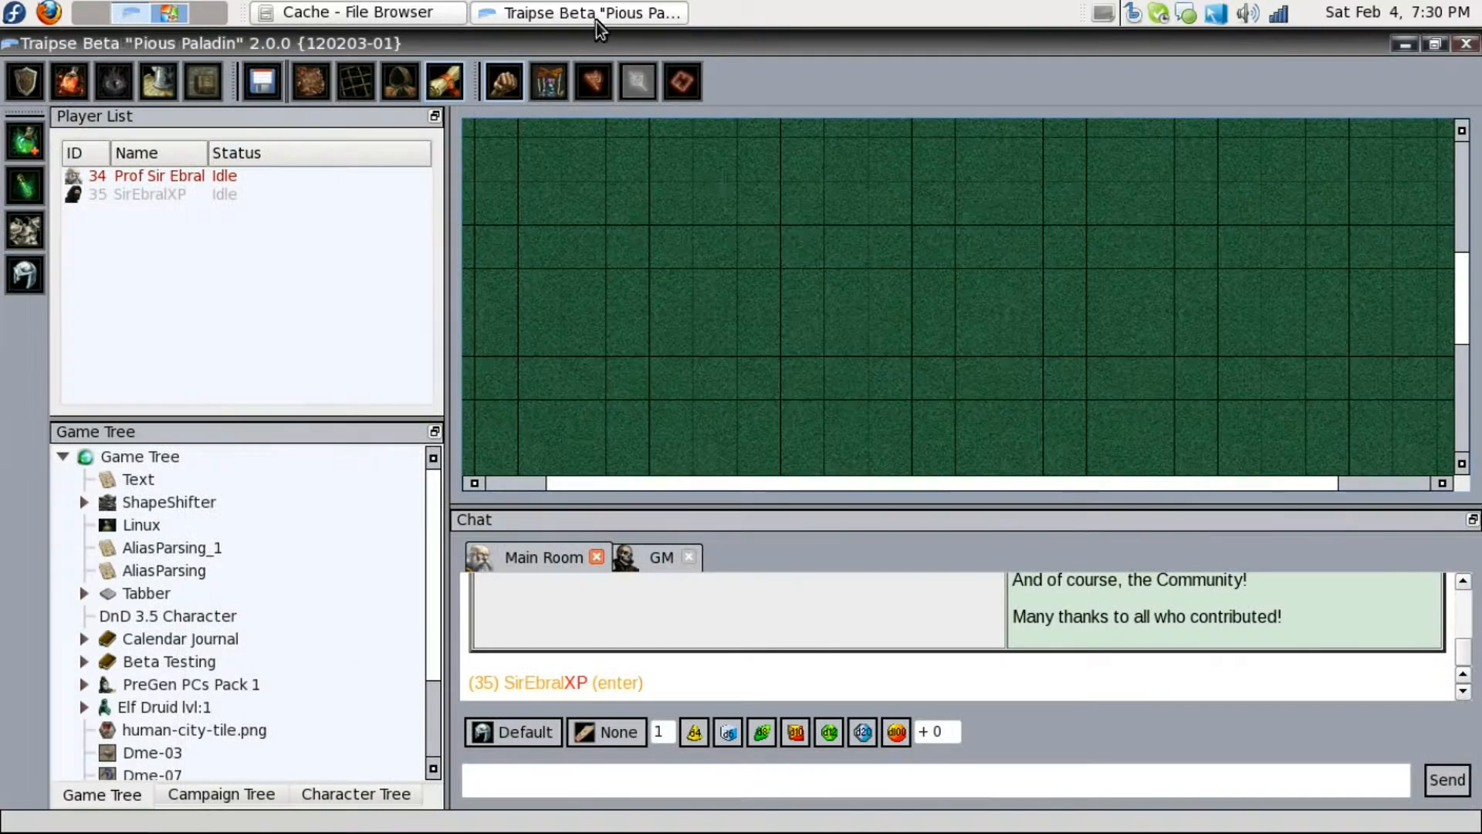
right_click(162, 183)
right_click(134, 193)
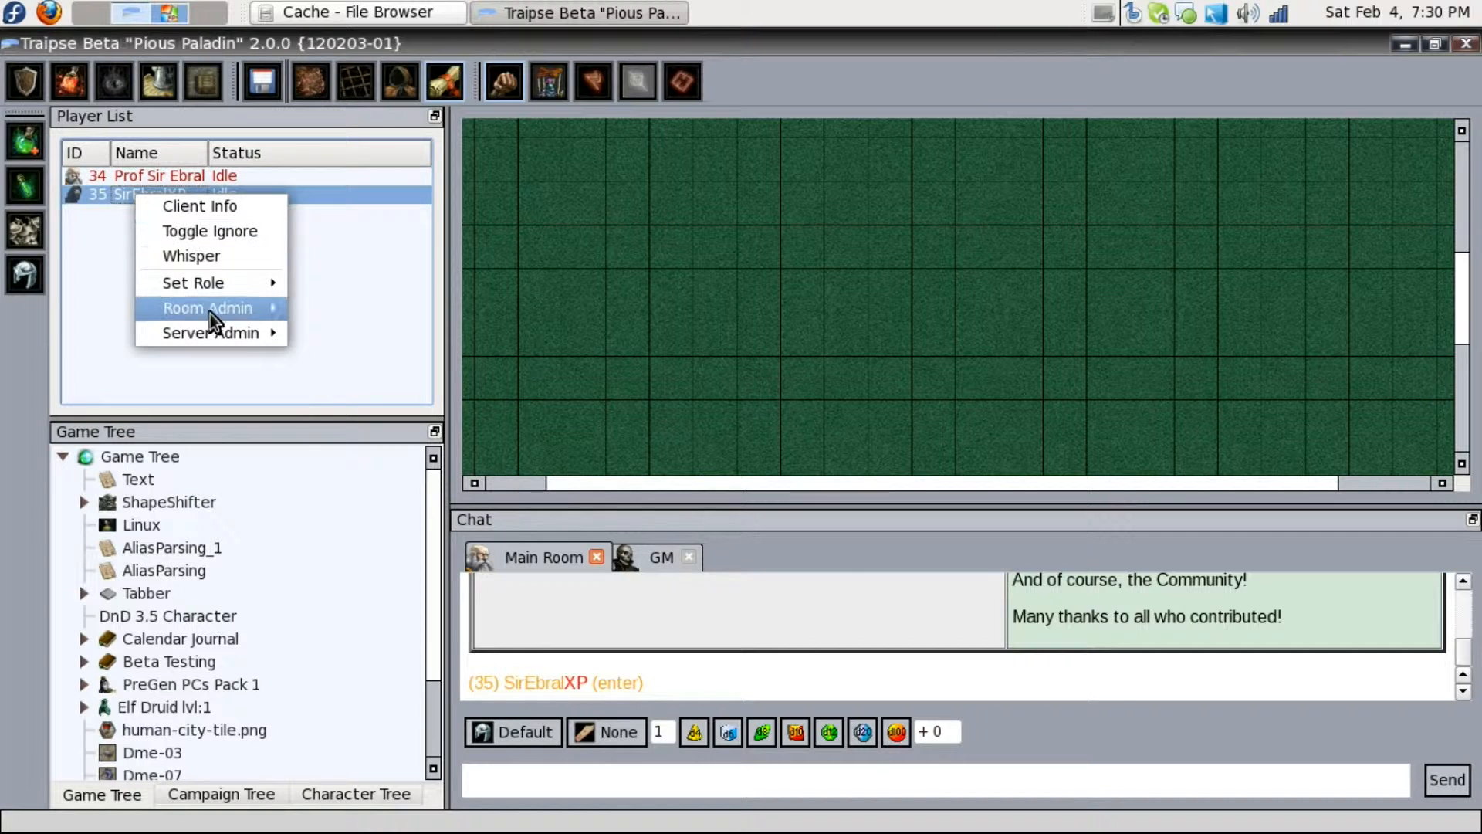
mouse_move(216, 306)
mouse_move(263, 282)
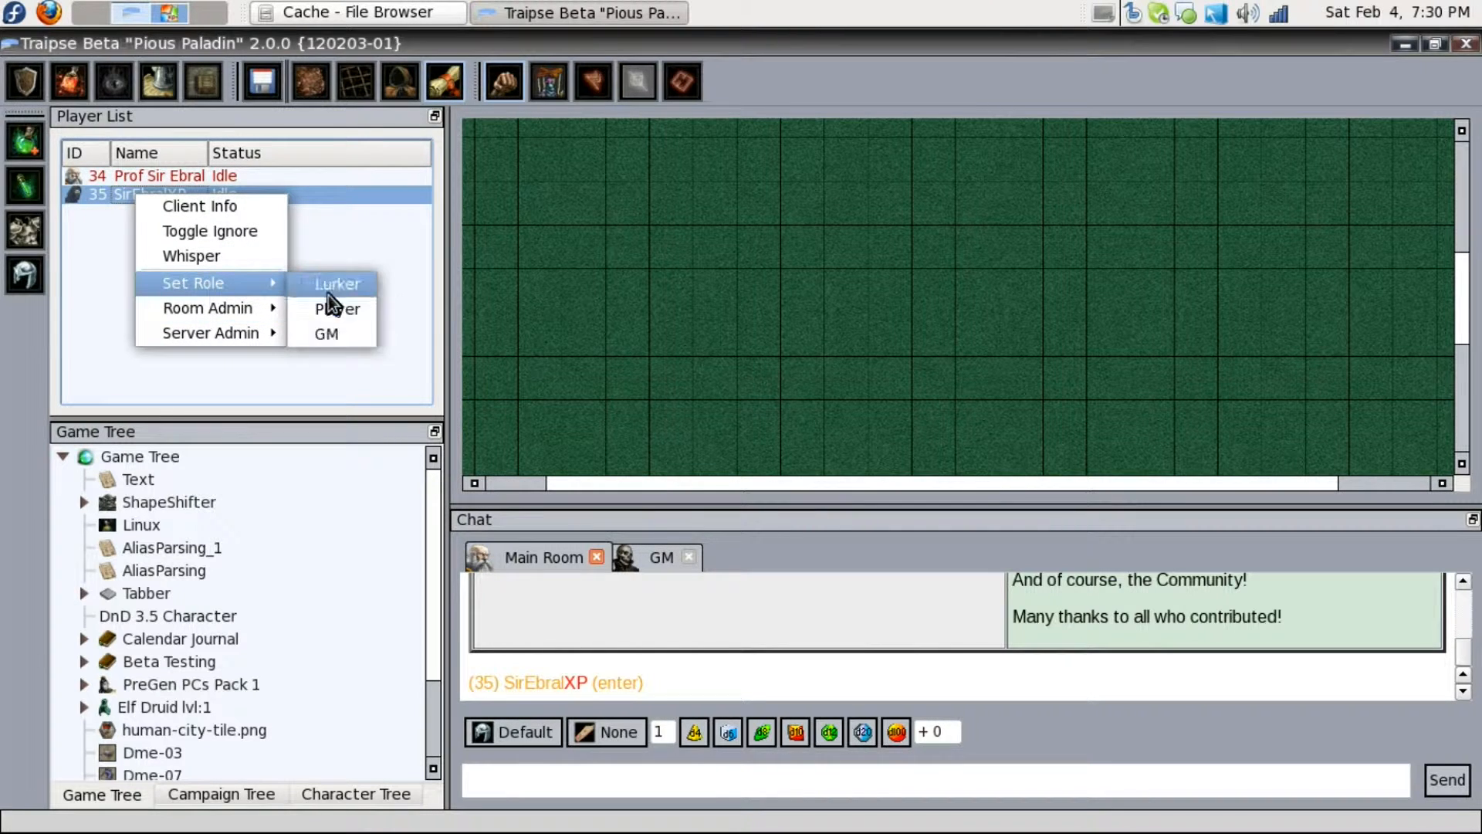
click(332, 332)
click(746, 394)
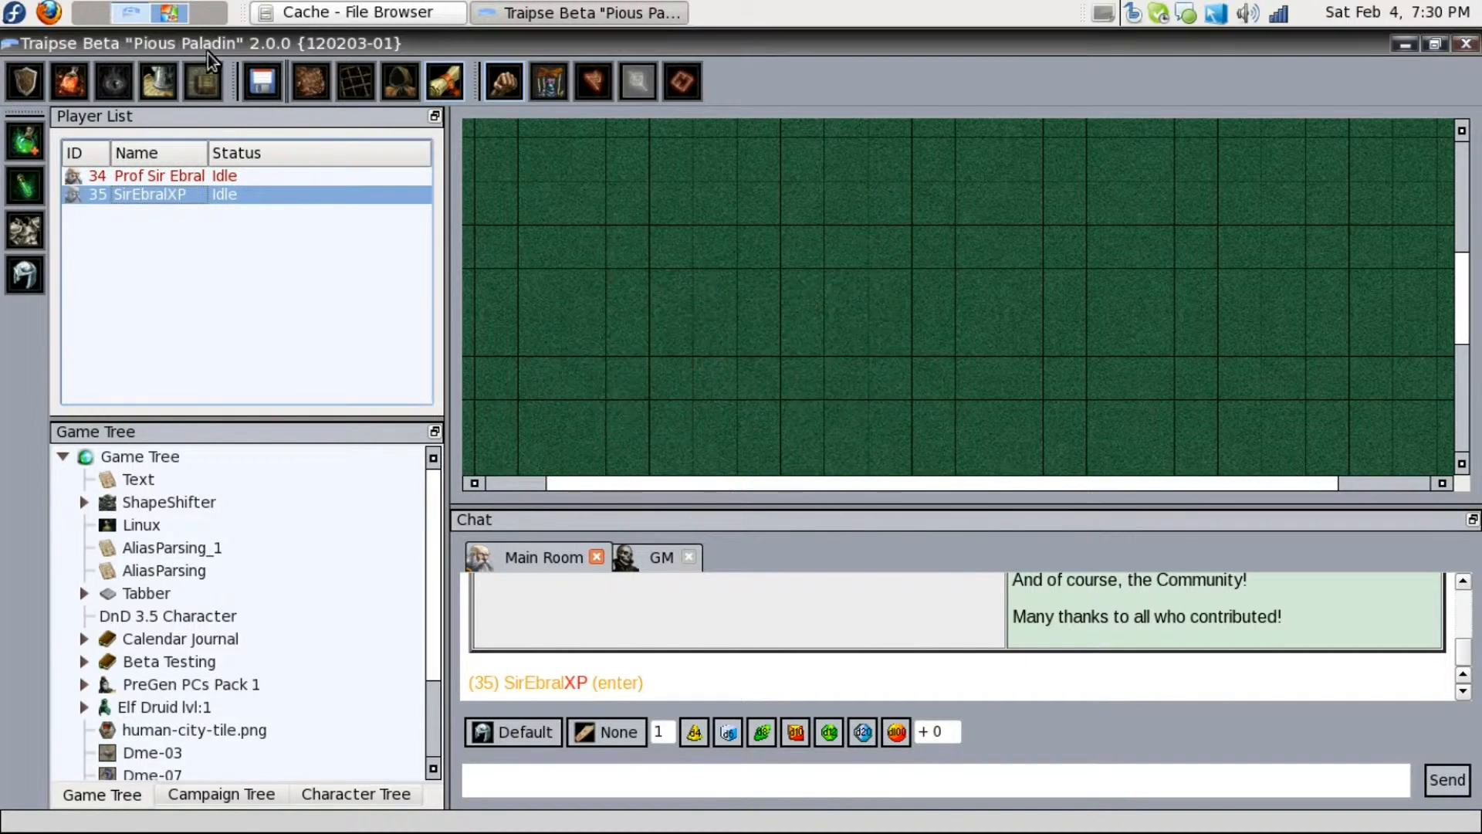
In Traipse on the Windows XP virtual machine, review the CherryPy URL and port settings and close the settings
click(170, 12)
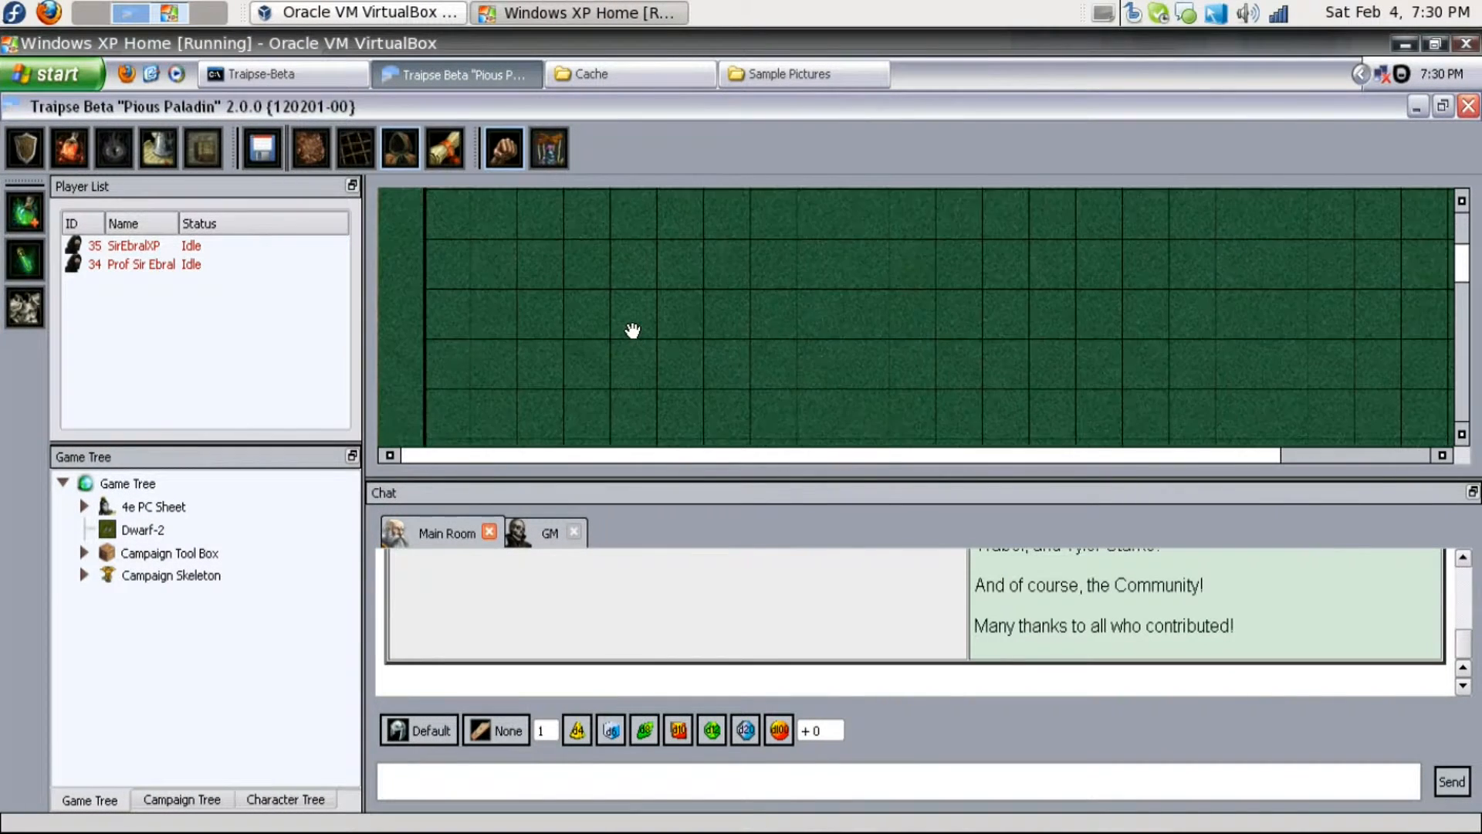
click(17, 154)
click(42, 188)
click(674, 274)
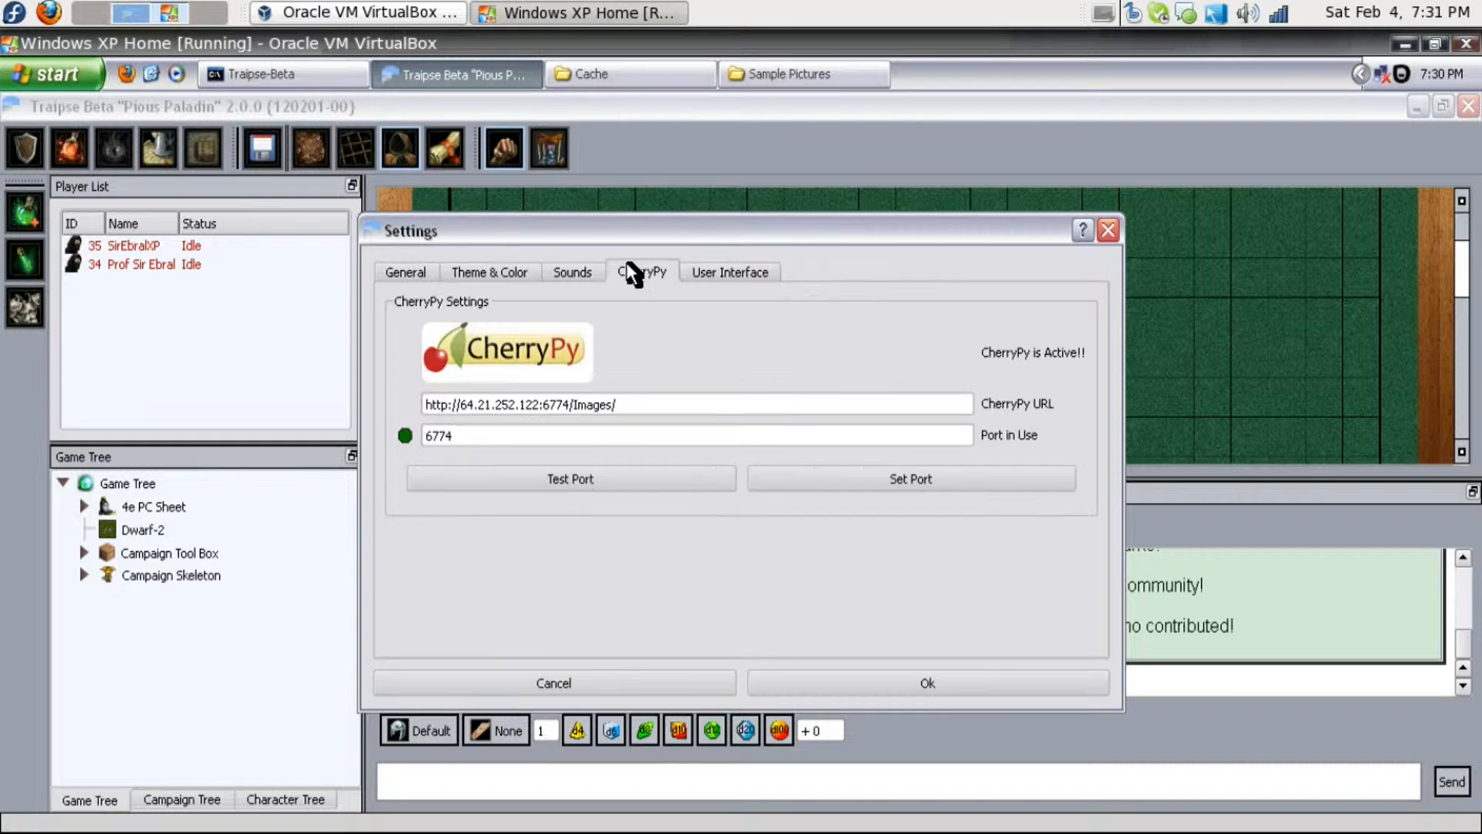
drag(962, 233, 897, 164)
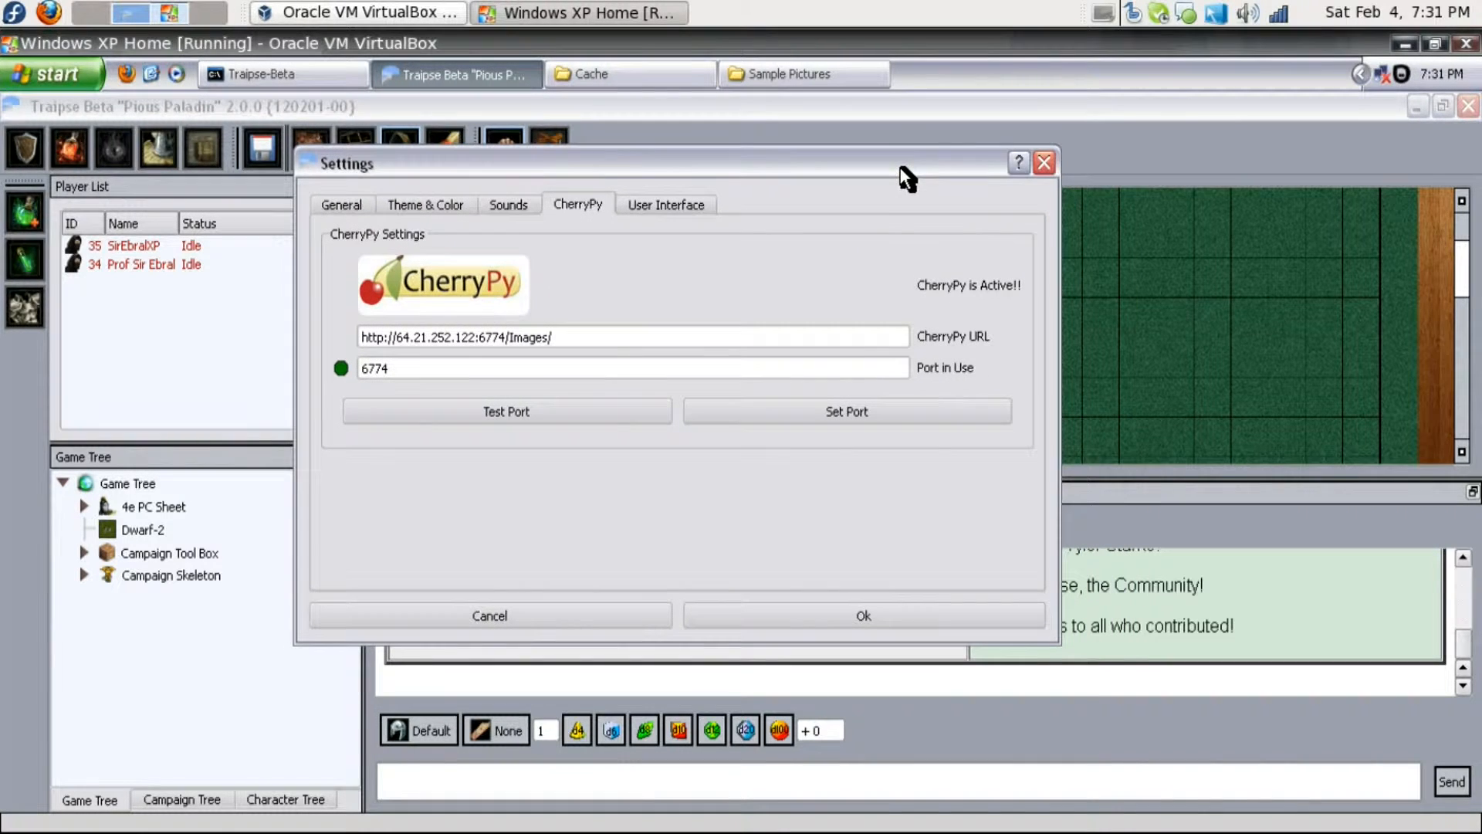
click(698, 608)
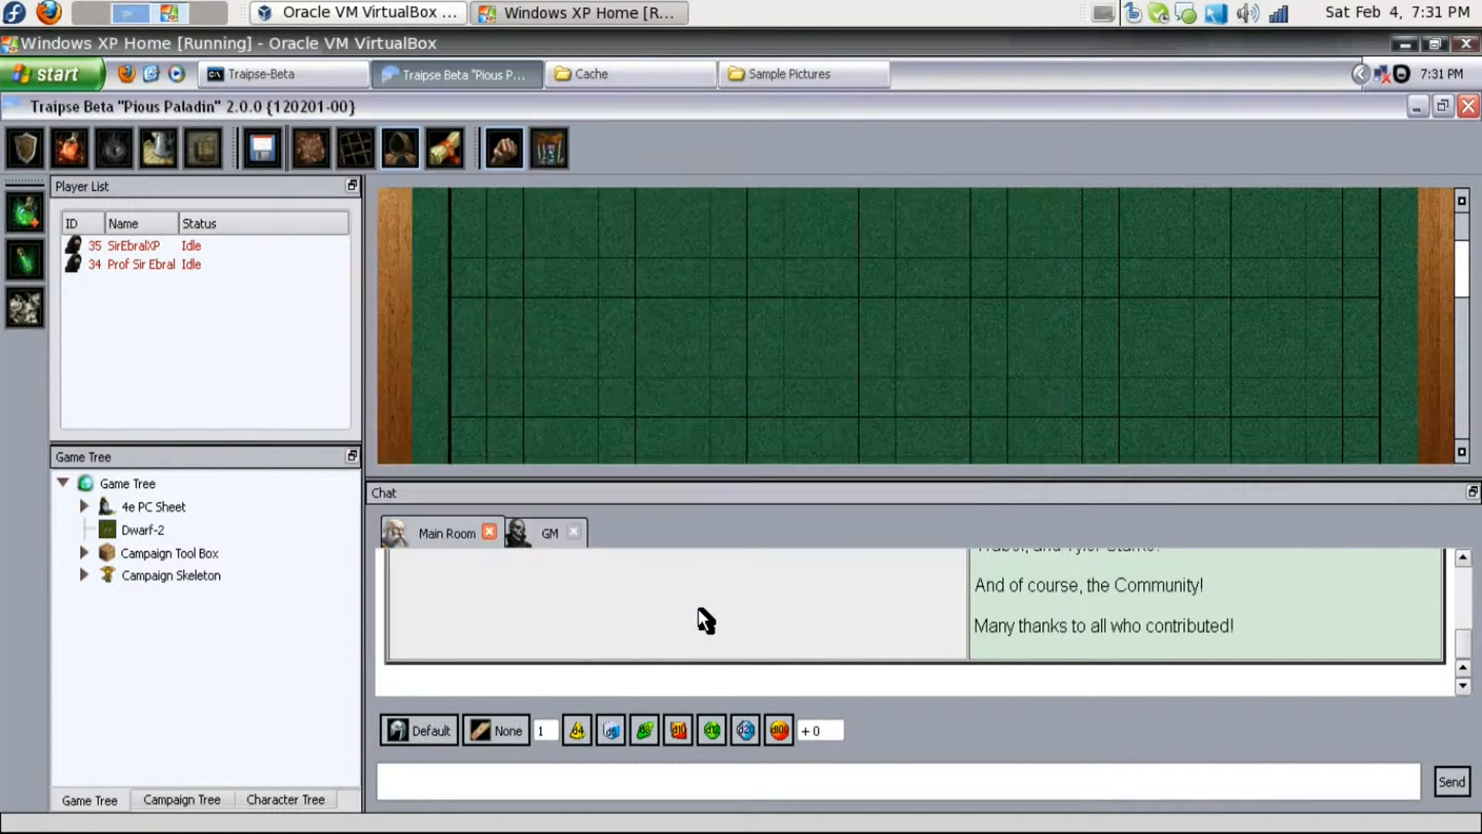
Check the Windows Cache folder and place the Winter image from Sample Pictures onto the Traipse map
click(635, 75)
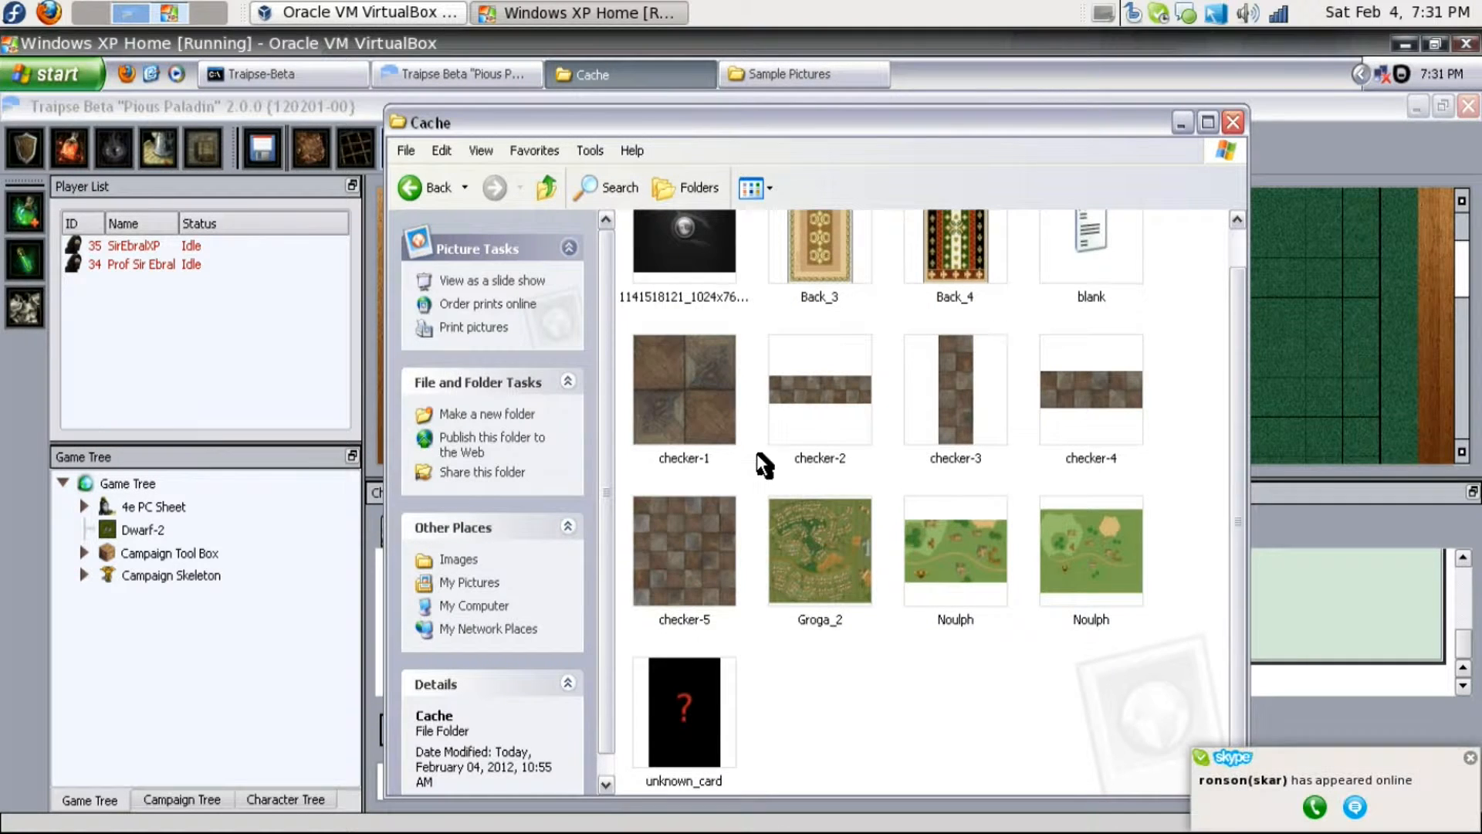
click(681, 72)
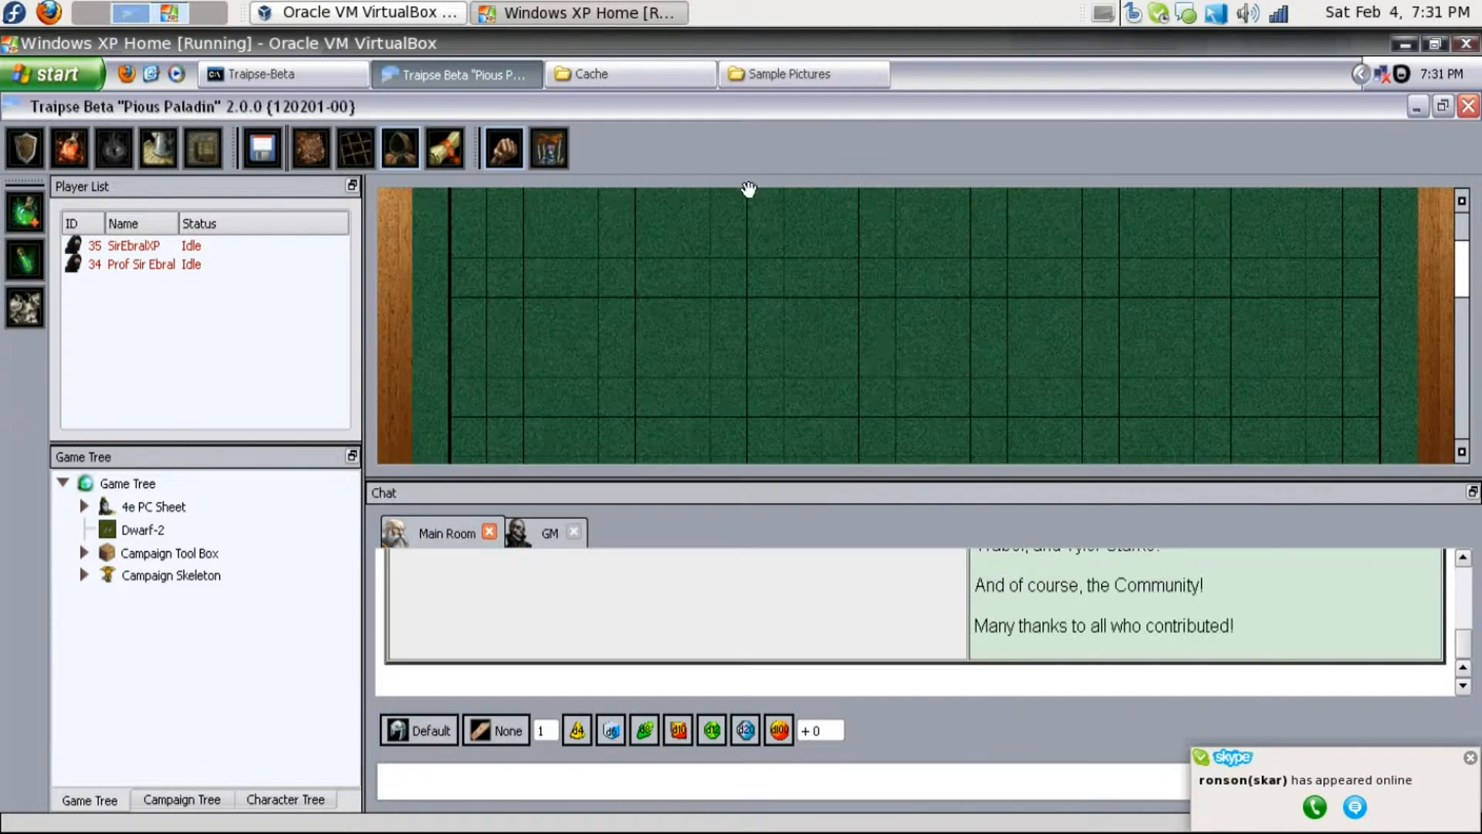
click(739, 72)
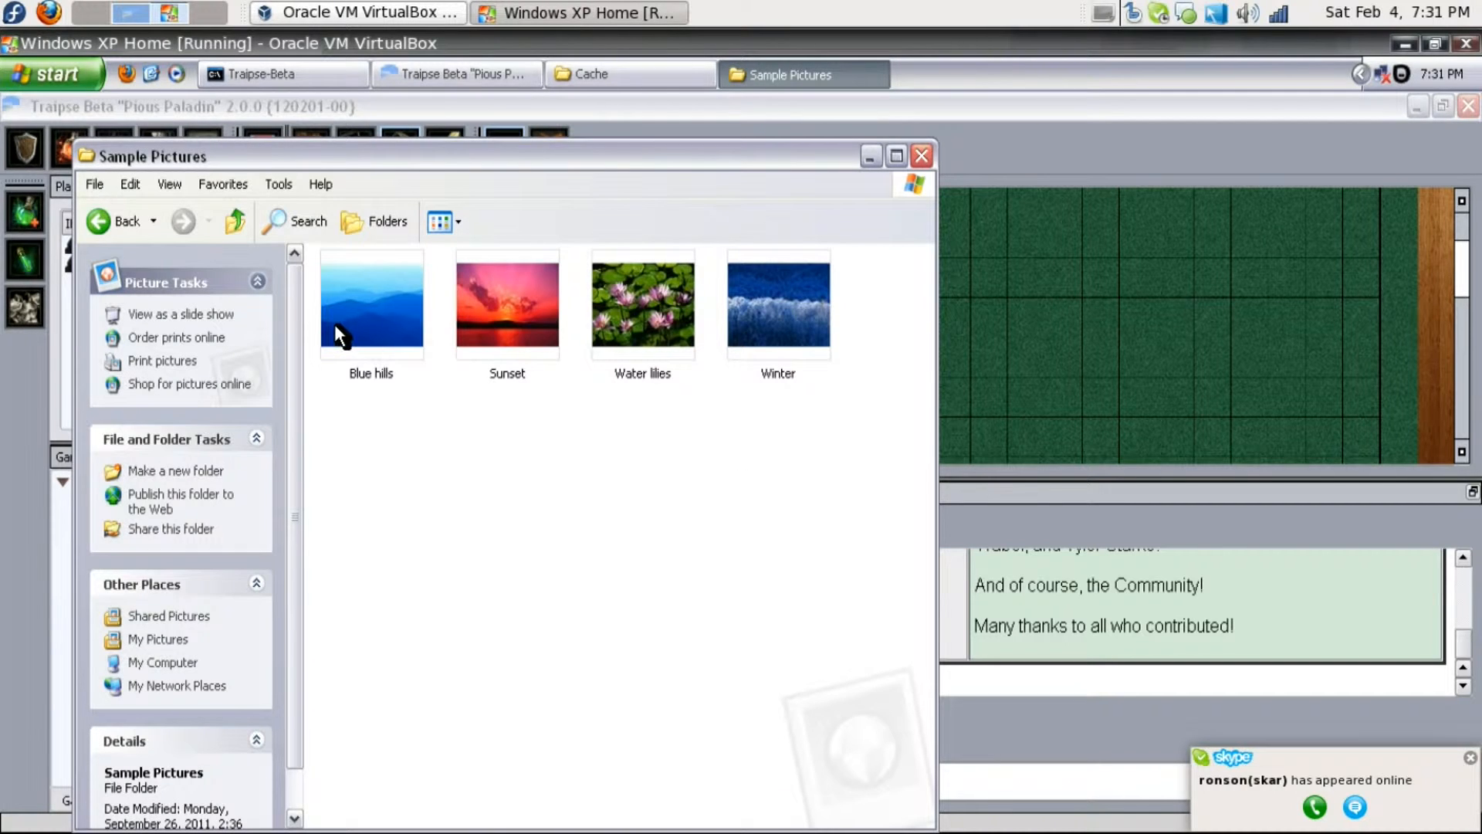
drag(760, 301, 1064, 244)
click(1040, 105)
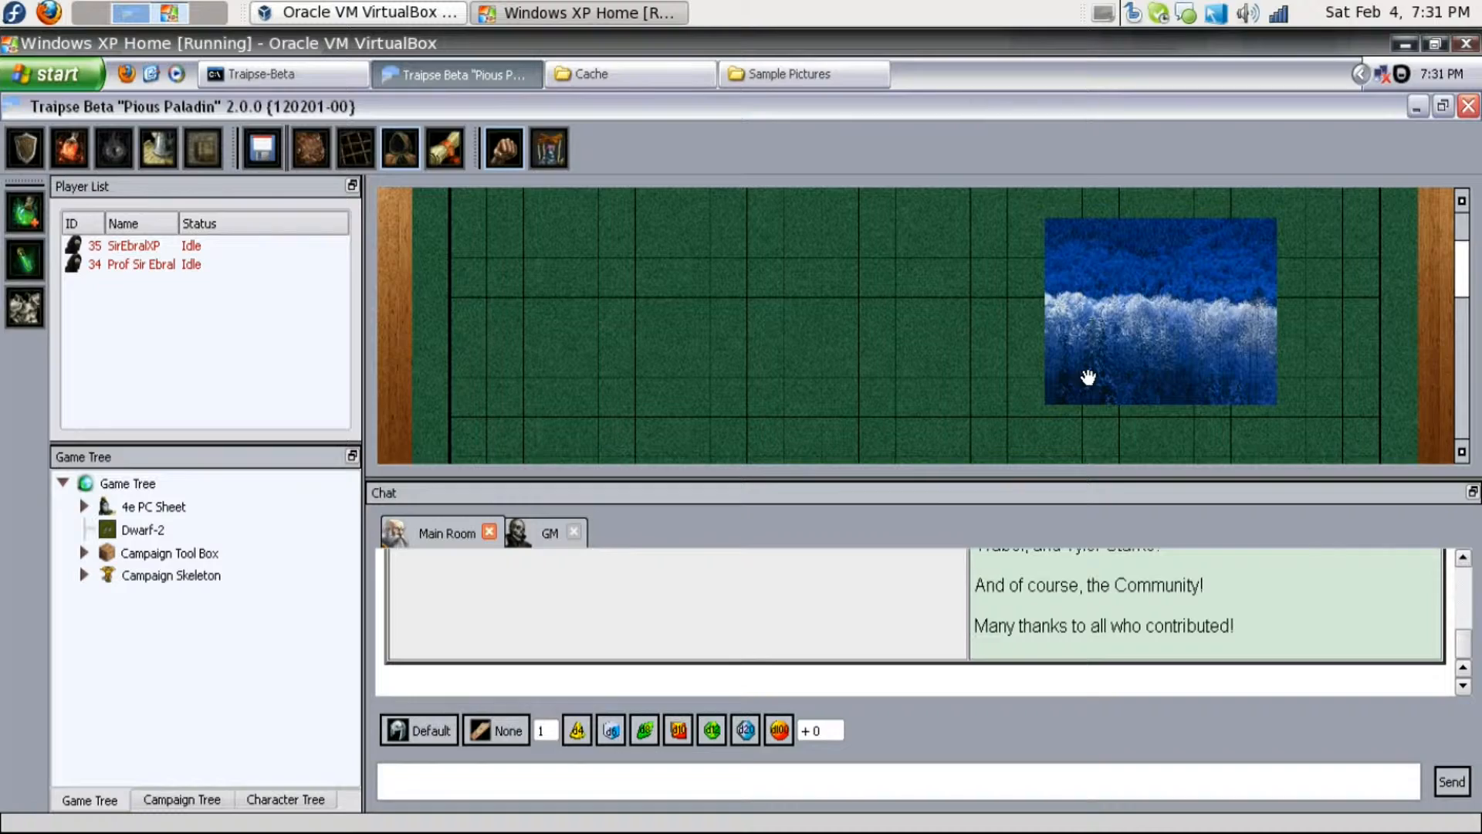
Switch to the Linux desktop, view the shared image on Traipse's map and locate Winter.jpg in the Cache folder
click(141, 21)
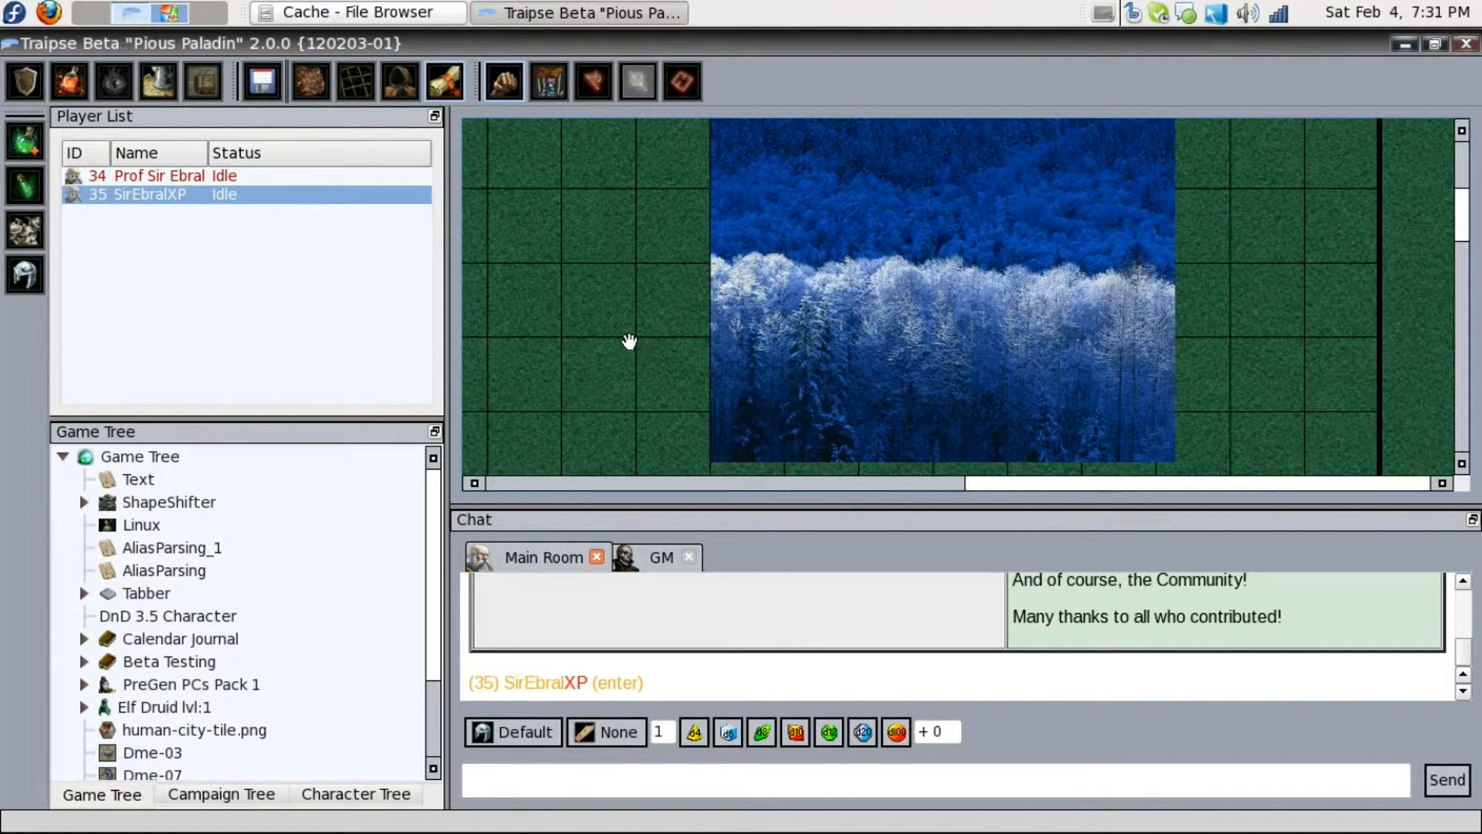
scroll(629, 338, down, 1)
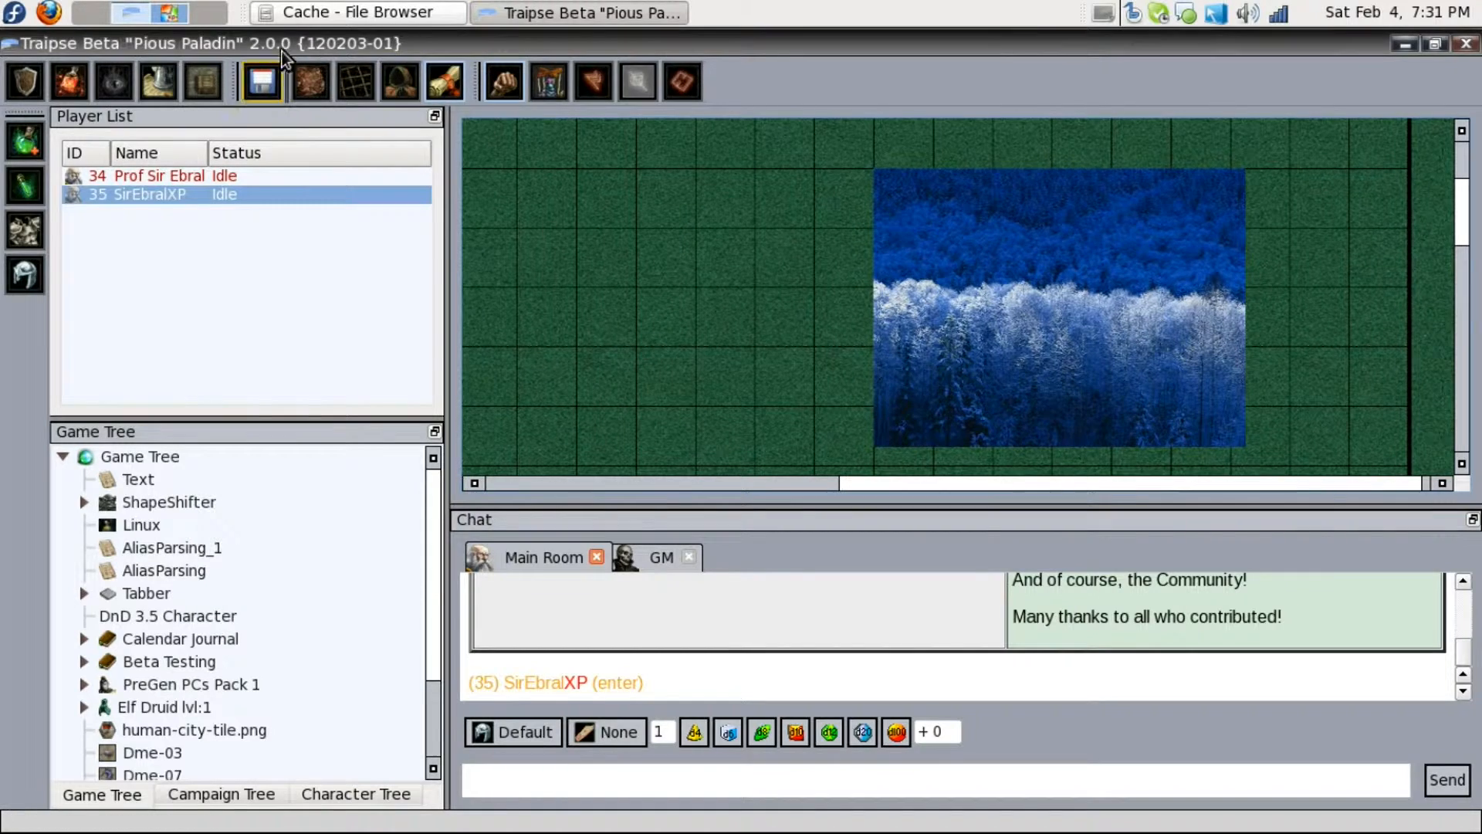
click(301, 12)
click(459, 726)
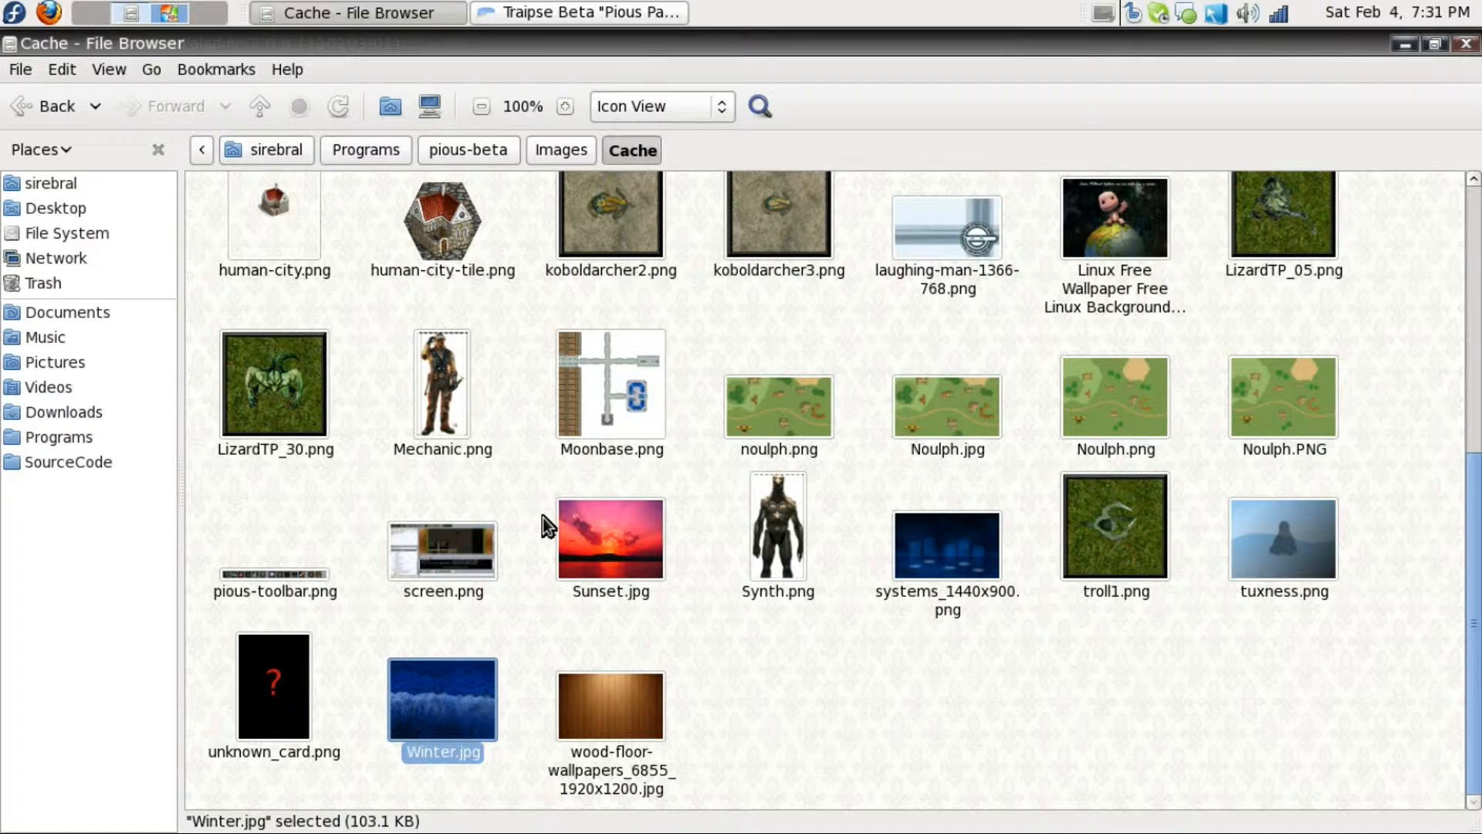
Place the Linux Free Wallpaper image from the Linux Cache folder onto the Traipse map beside the Winter image
scroll(573, 503, up, 6)
scroll(573, 503, down, 3)
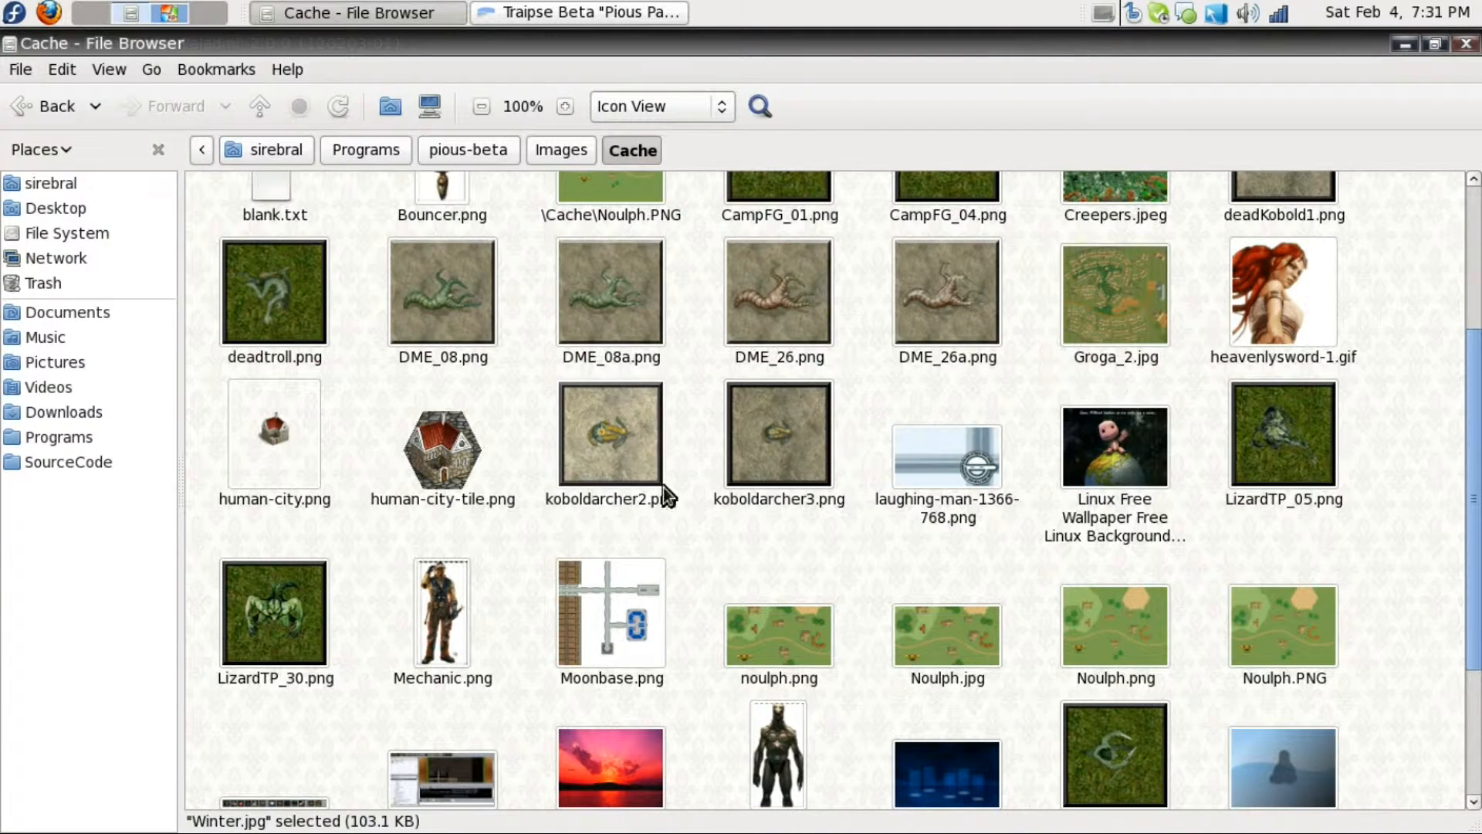
drag(1099, 448, 498, 195)
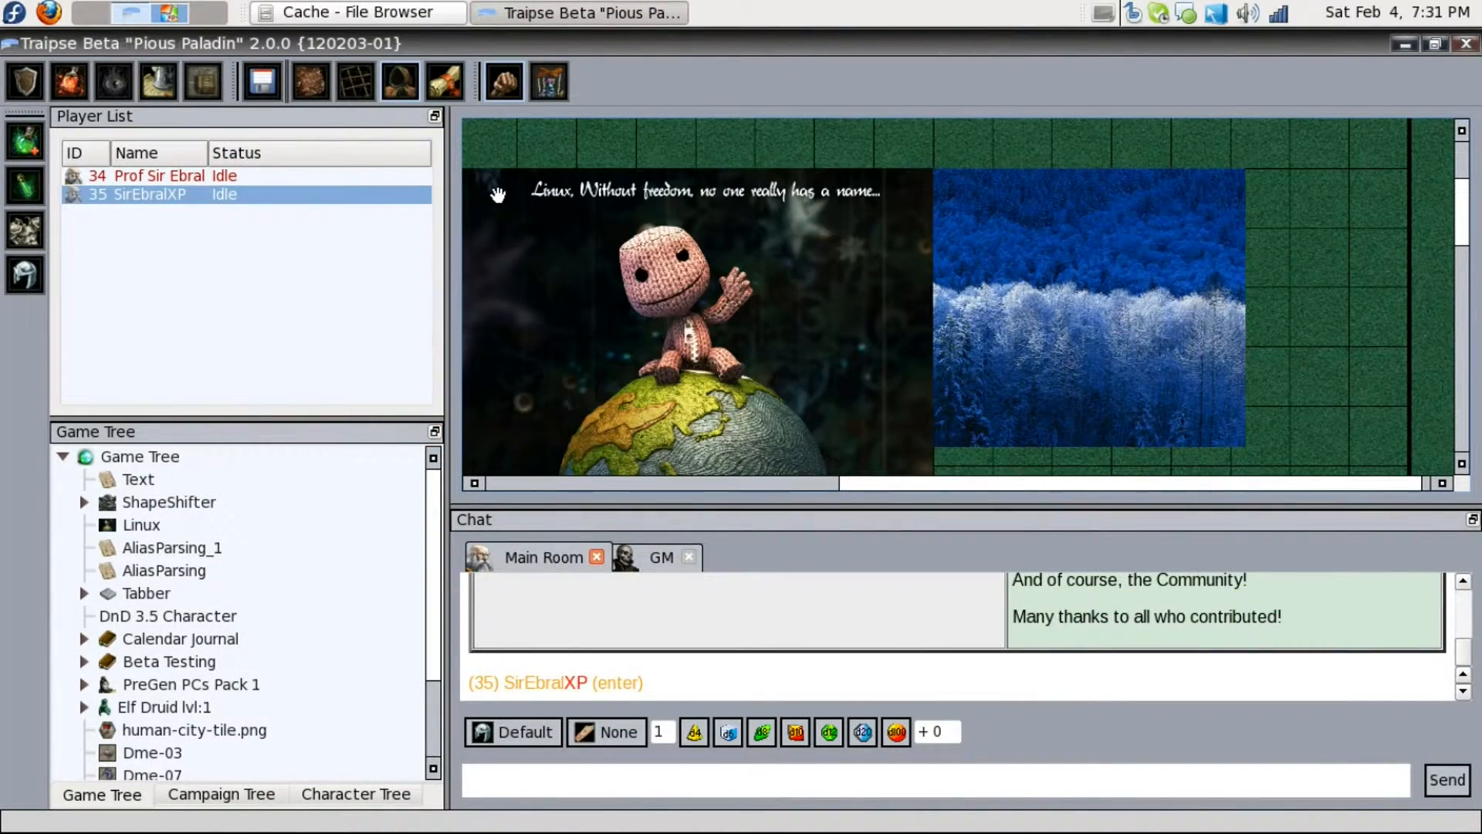
Switch to the Windows XP virtual machine and check its Traipse map and Cache folder for the shared Linux wallpaper image
click(172, 14)
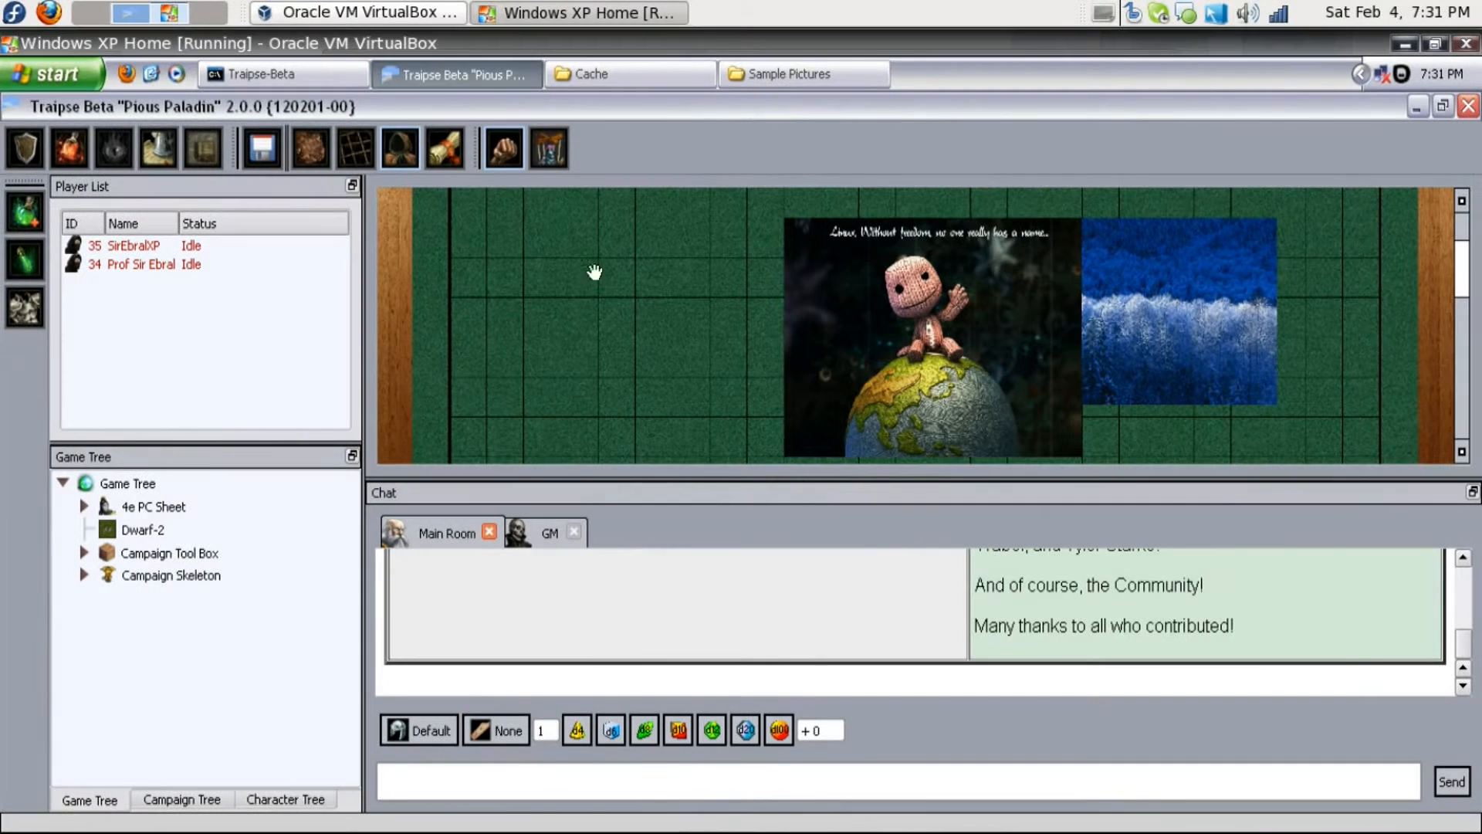
click(610, 77)
scroll(818, 480, down, 1)
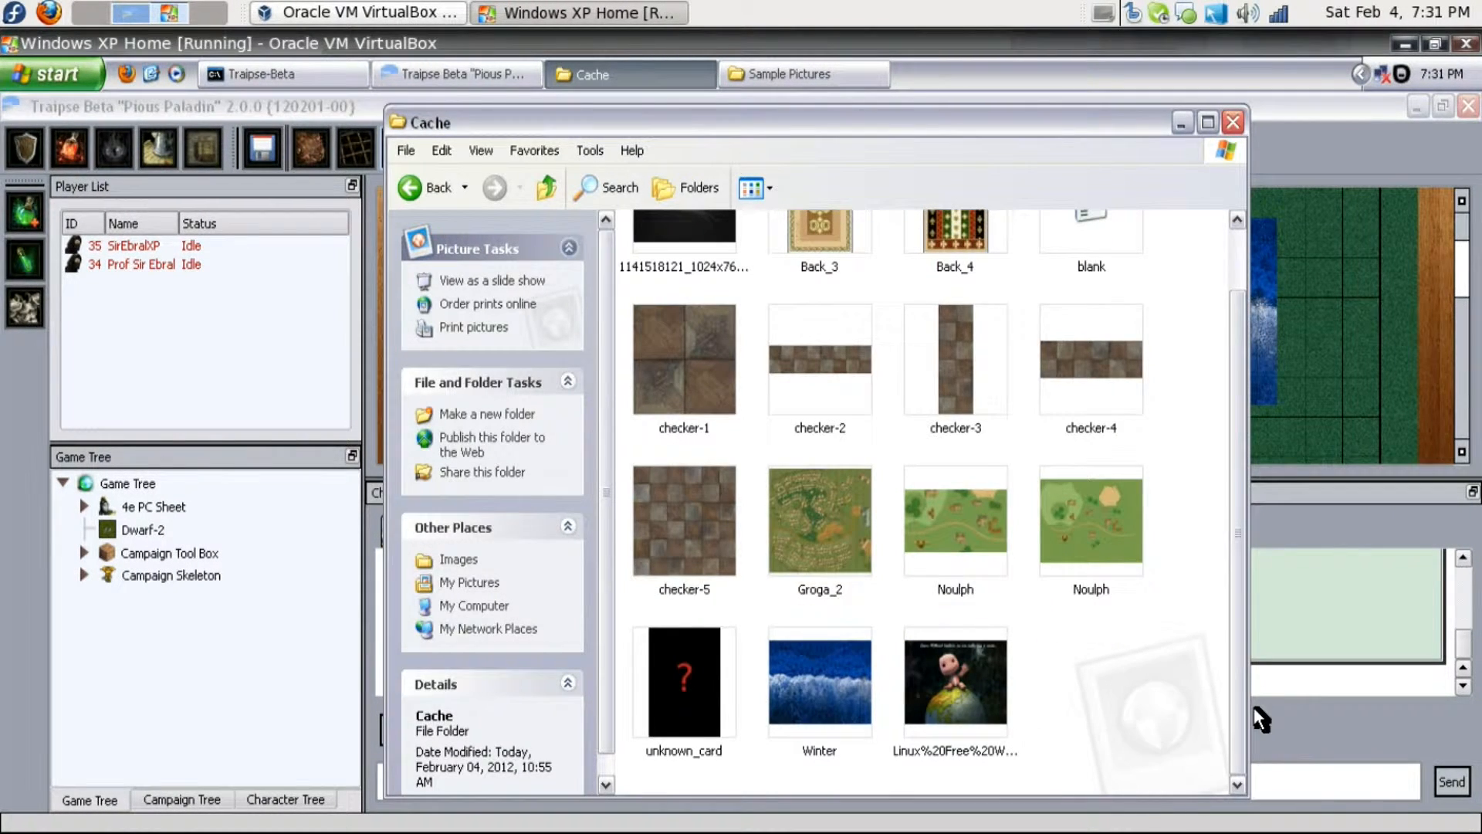
View the cached Linux Free Wallpaper image at full size, close the viewer and minimize the Cache folder window
click(982, 679)
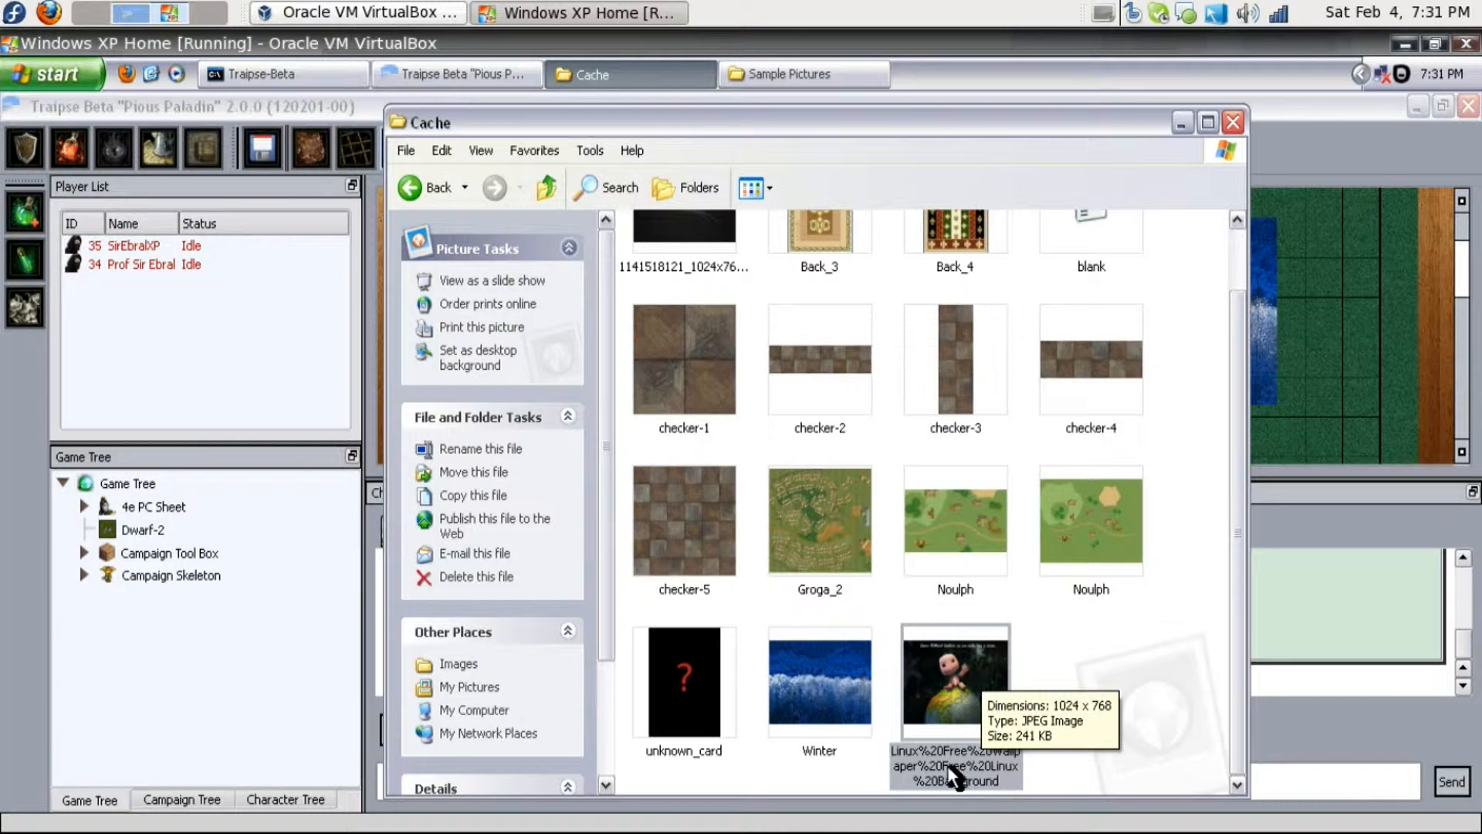
double_click(955, 699)
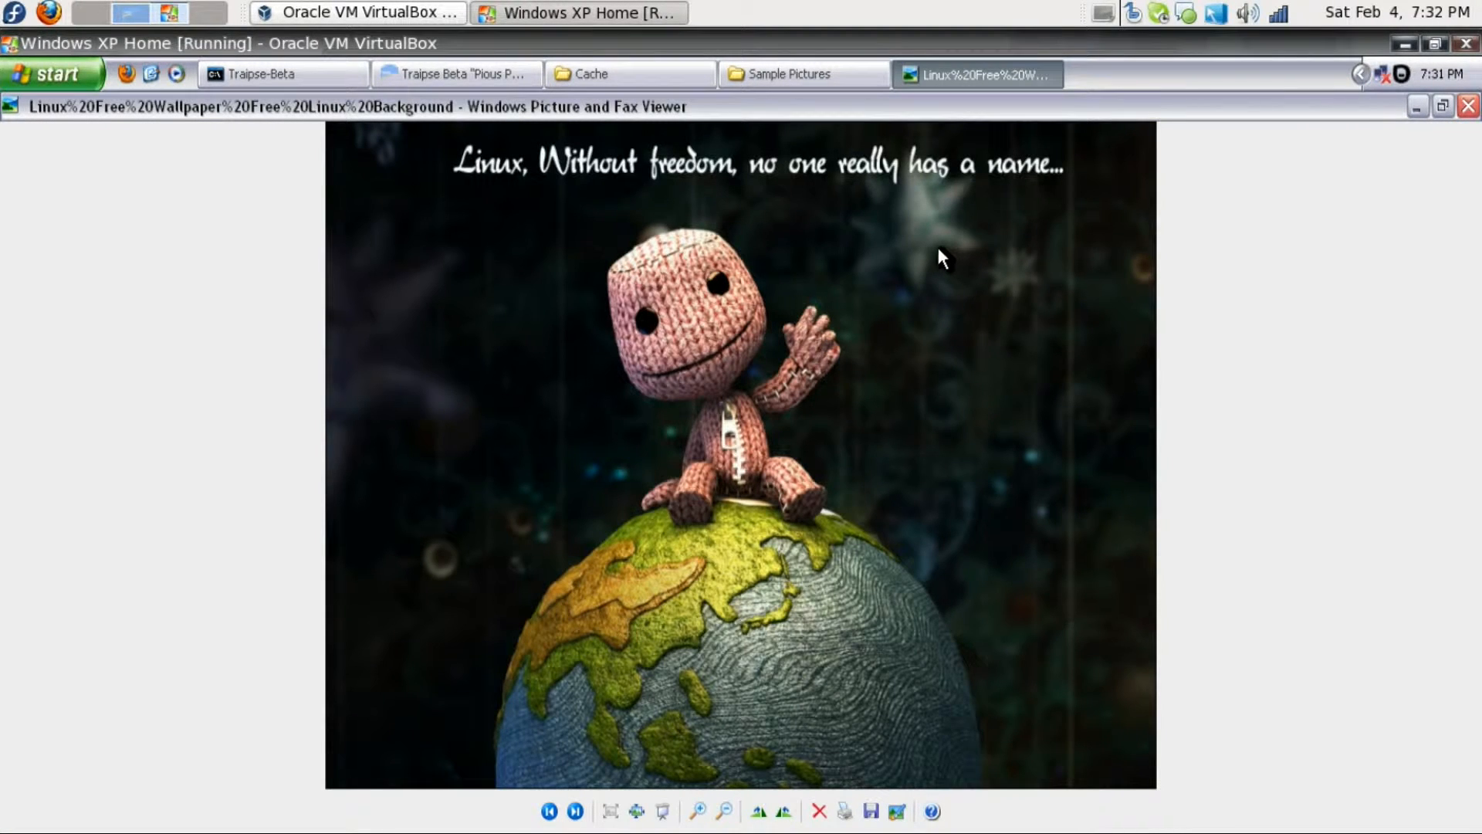
click(1467, 108)
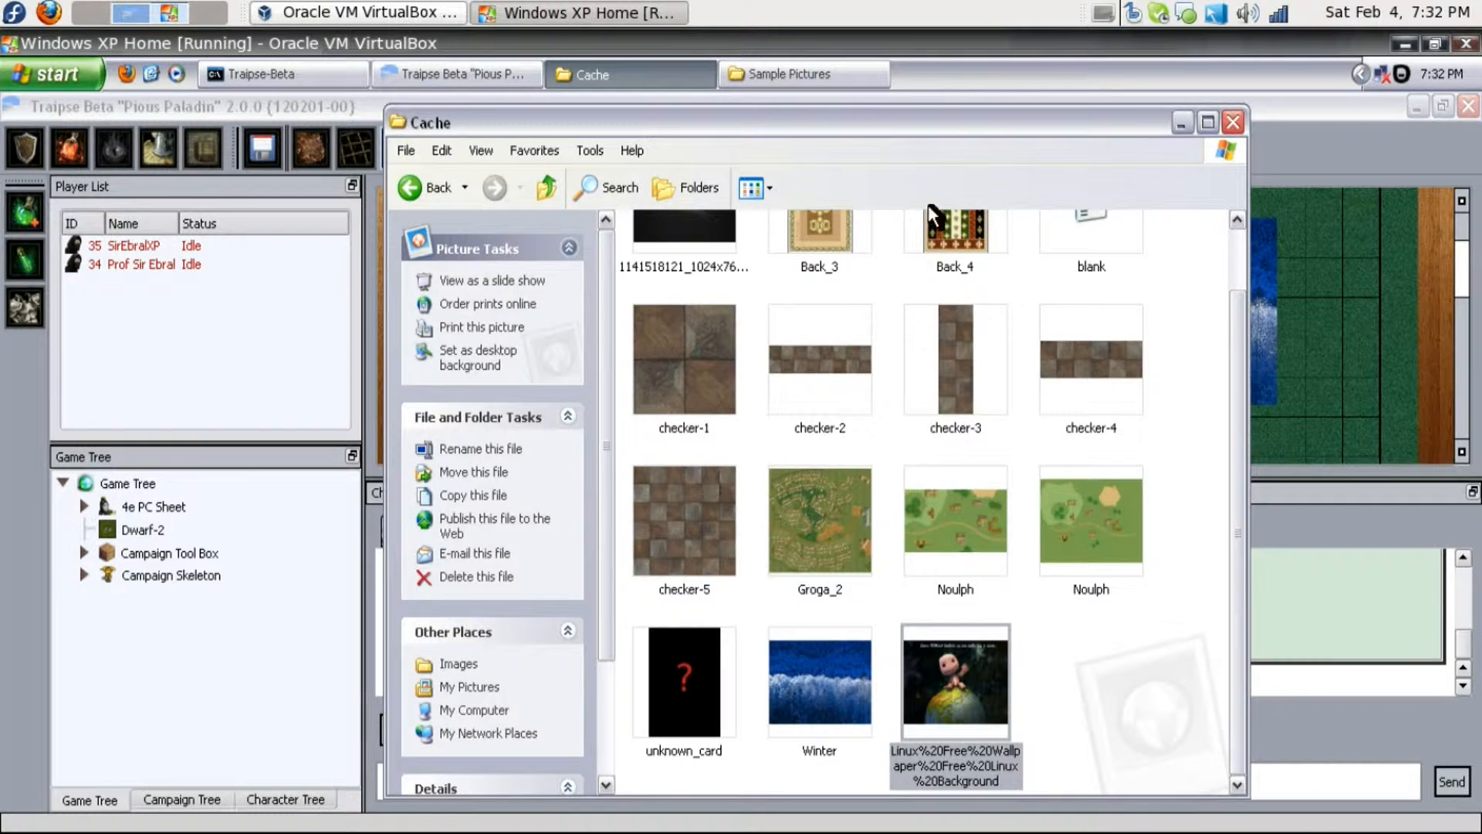
click(1181, 122)
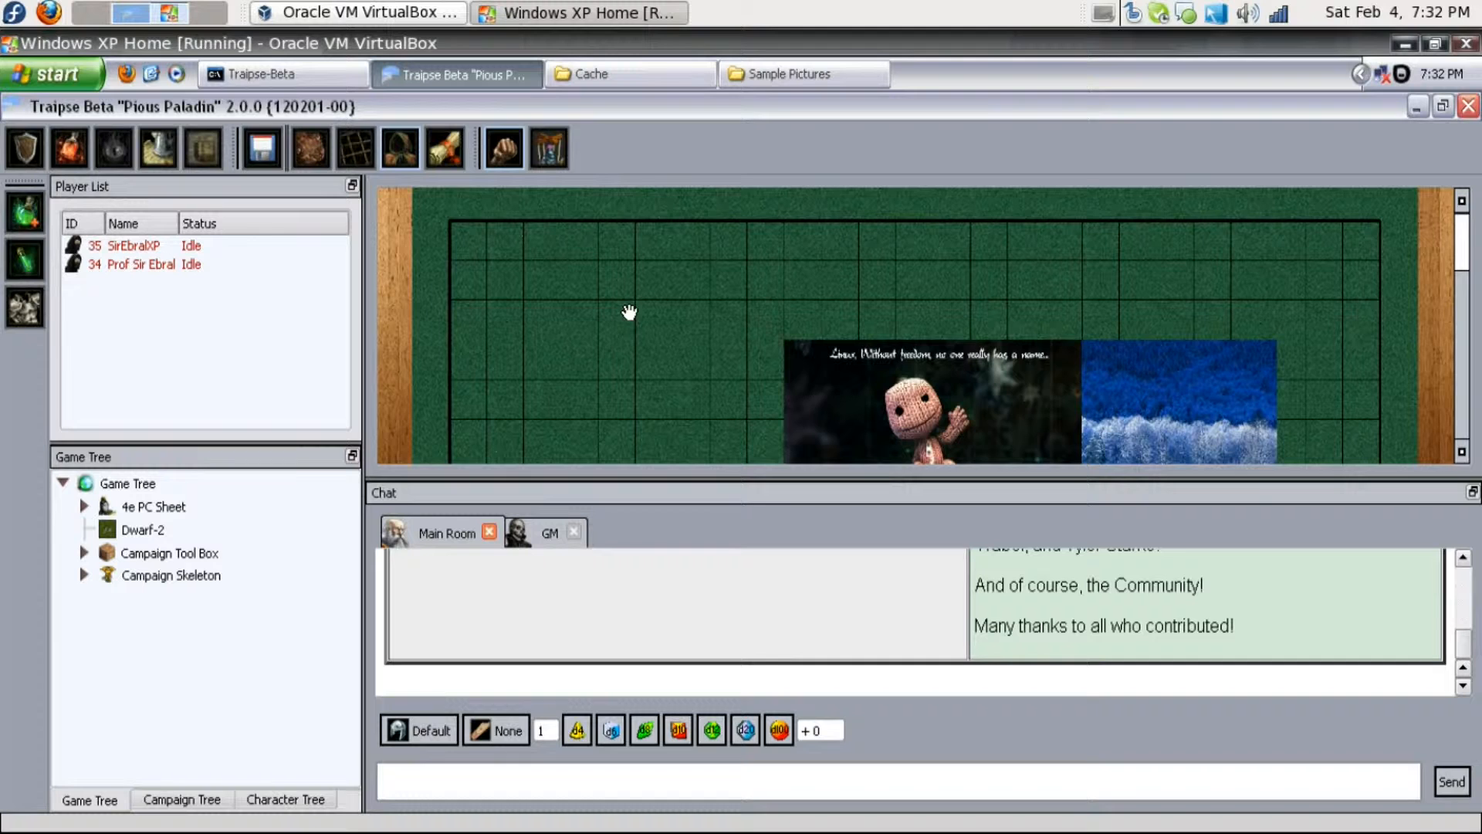
Separate the Linux wallpaper and Winter images on the Windows client's map, leaving two grid columns between them
scroll(826, 363, down, 2)
drag(830, 315, 532, 274)
drag(1062, 281, 873, 253)
scroll(1173, 396, up, 2)
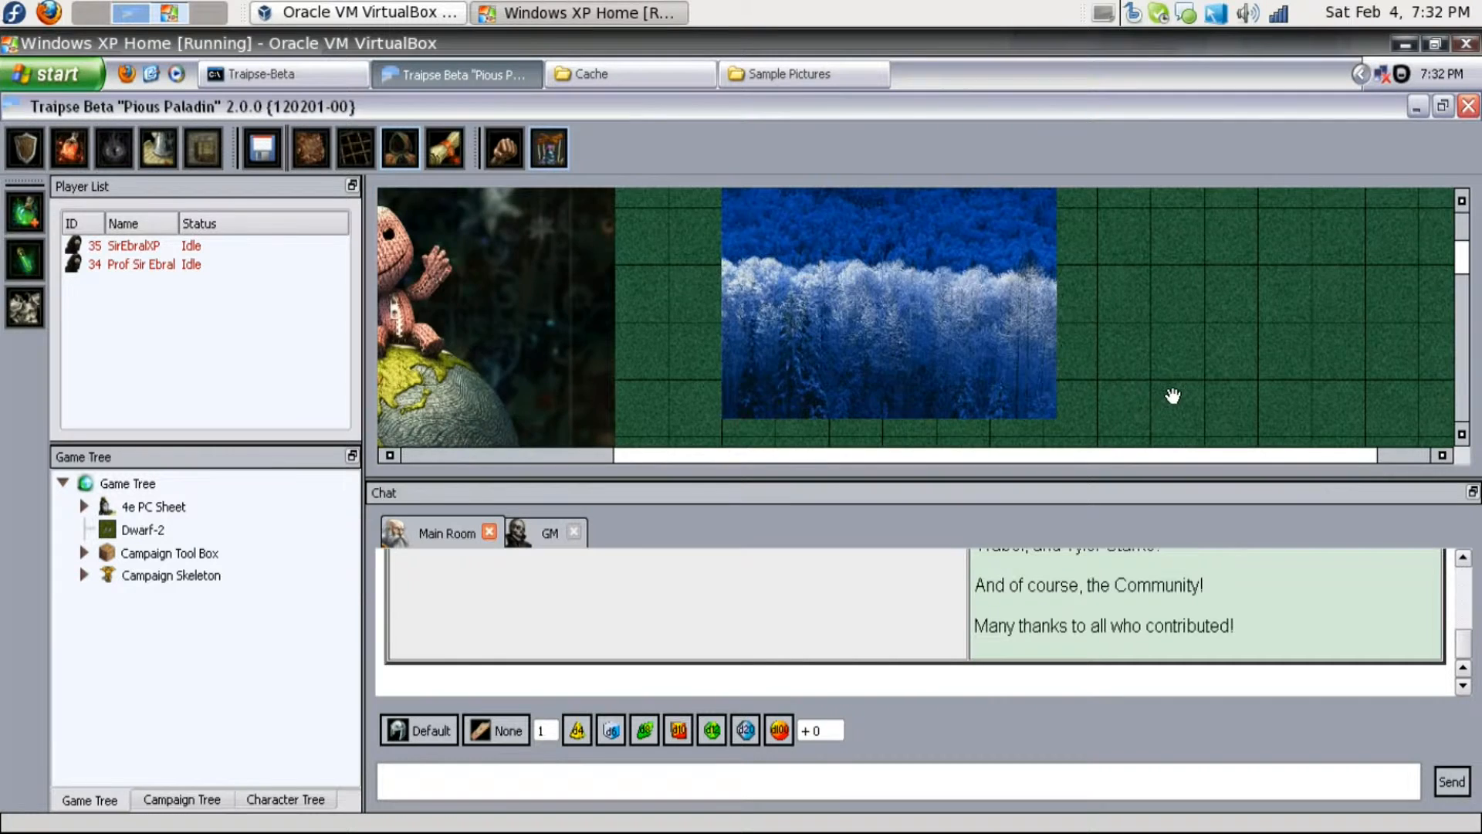
scroll(1173, 396, up, 2)
drag(1283, 334, 1292, 263)
scroll(1293, 263, down, 4)
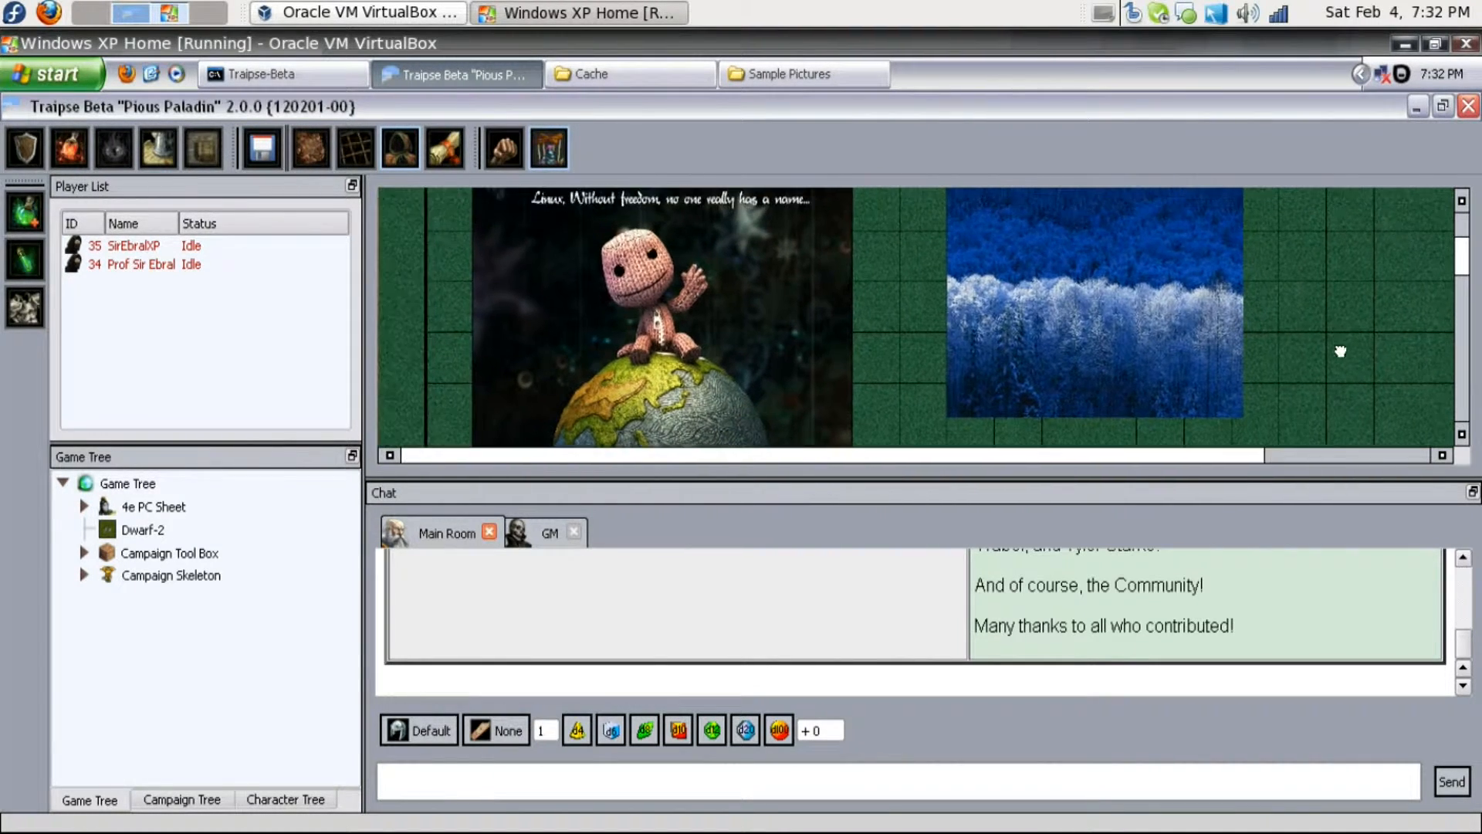
drag(827, 334, 919, 218)
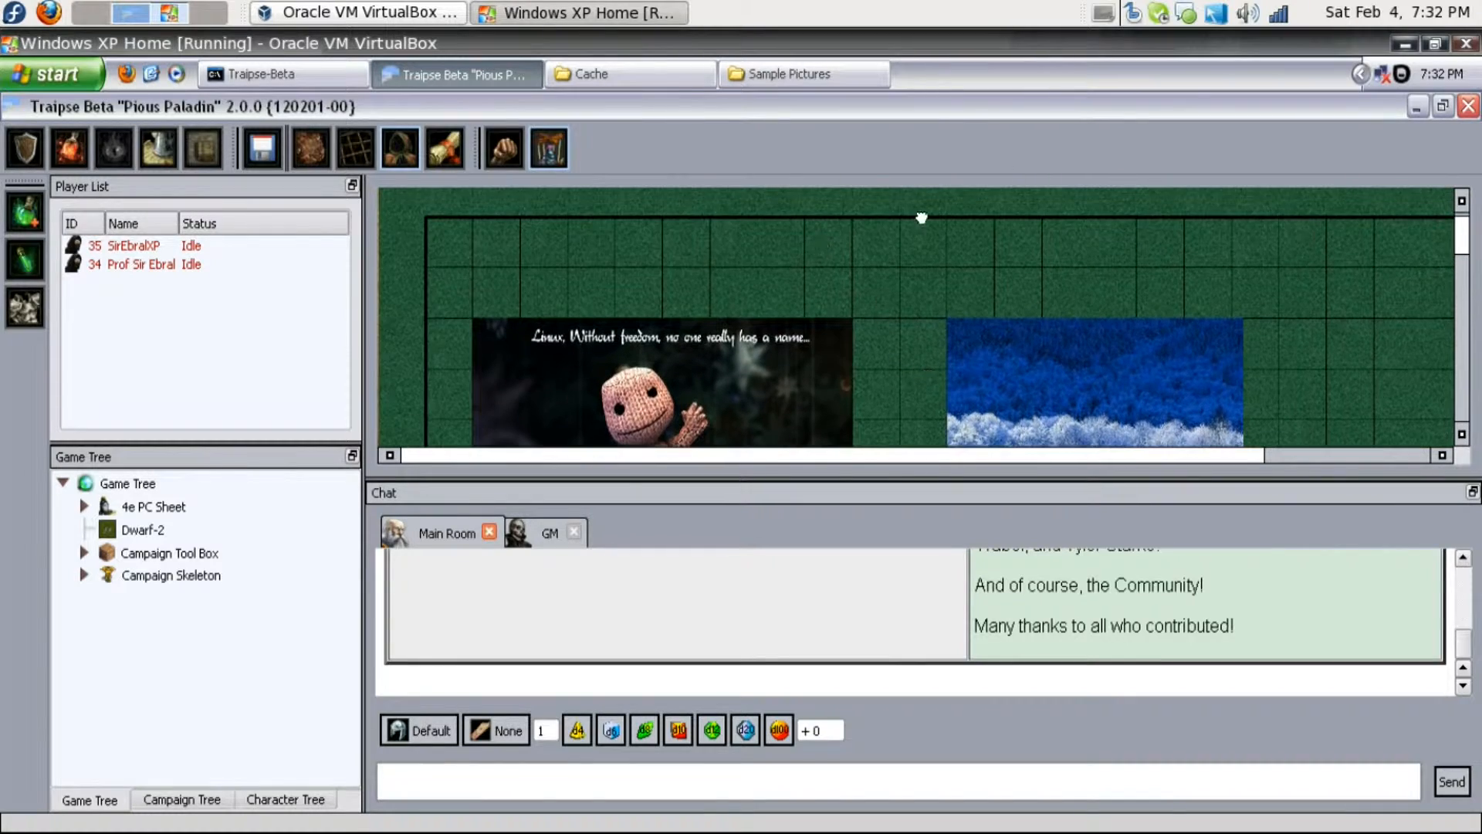
Switch to the Linux desktop and examine the full image names under the Miniatures layer in the Map Tool Box
click(133, 6)
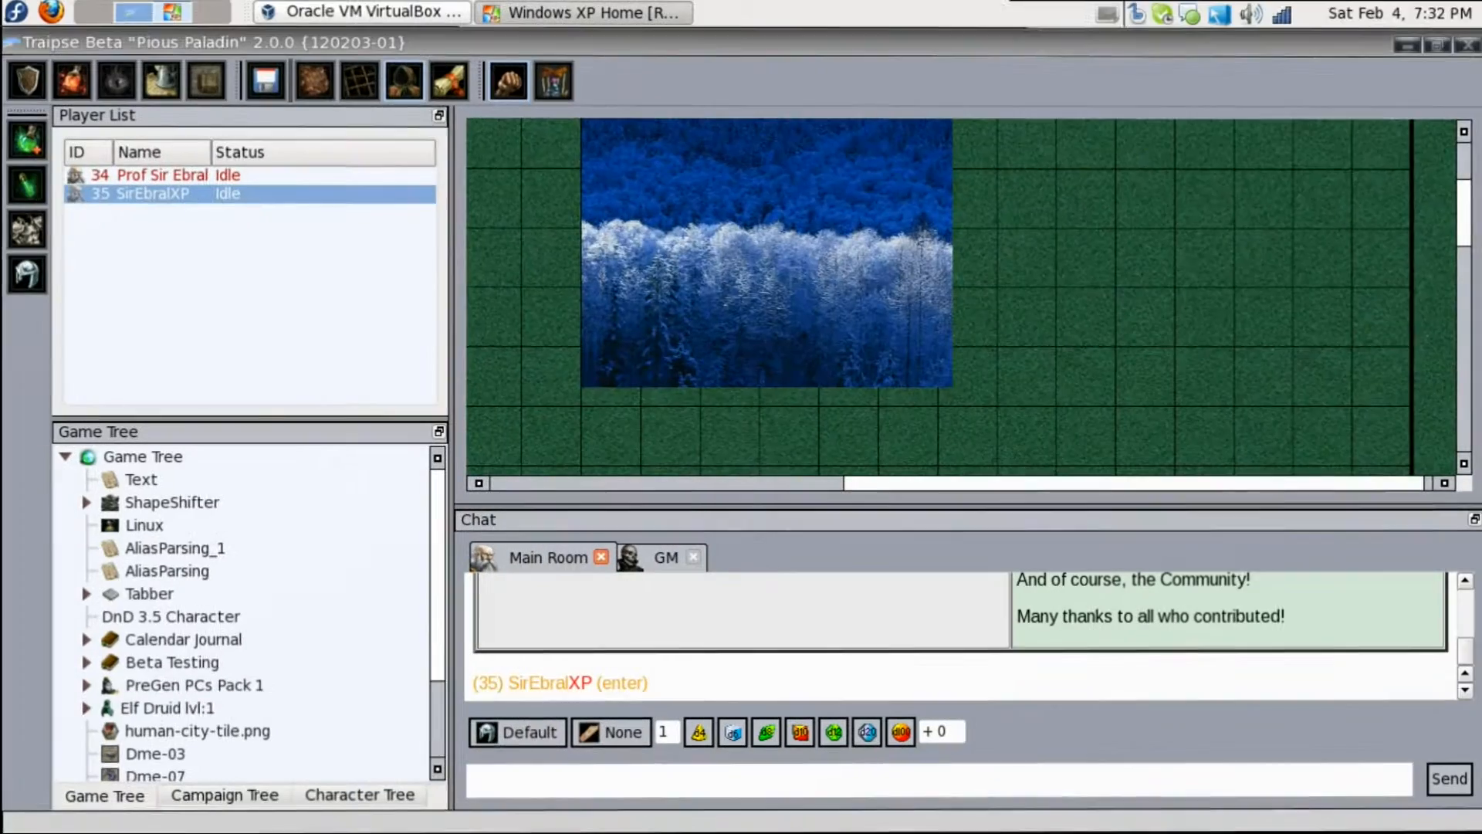
scroll(1212, 334, down, 3)
scroll(916, 389, up, 4)
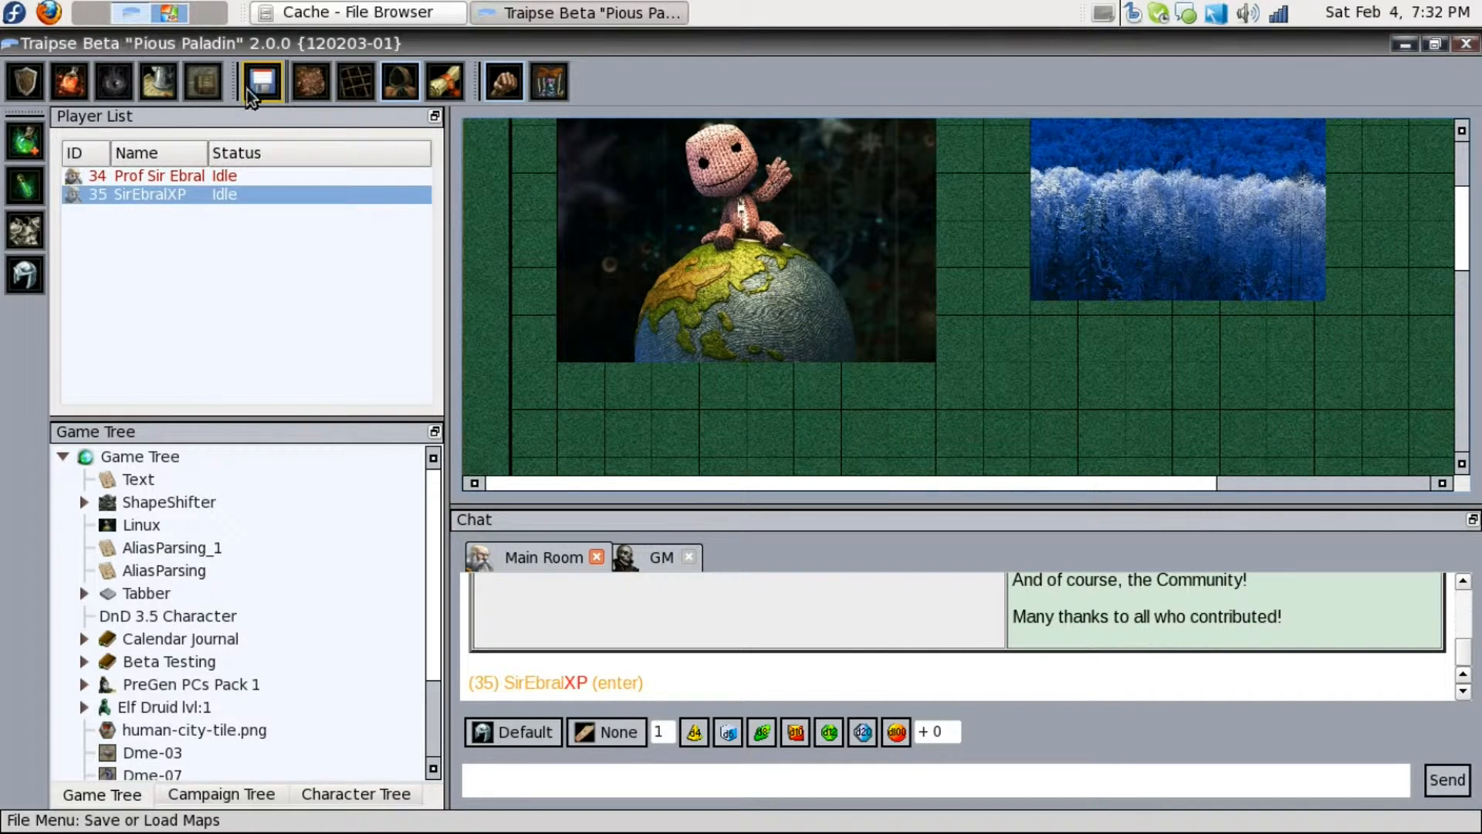
click(203, 81)
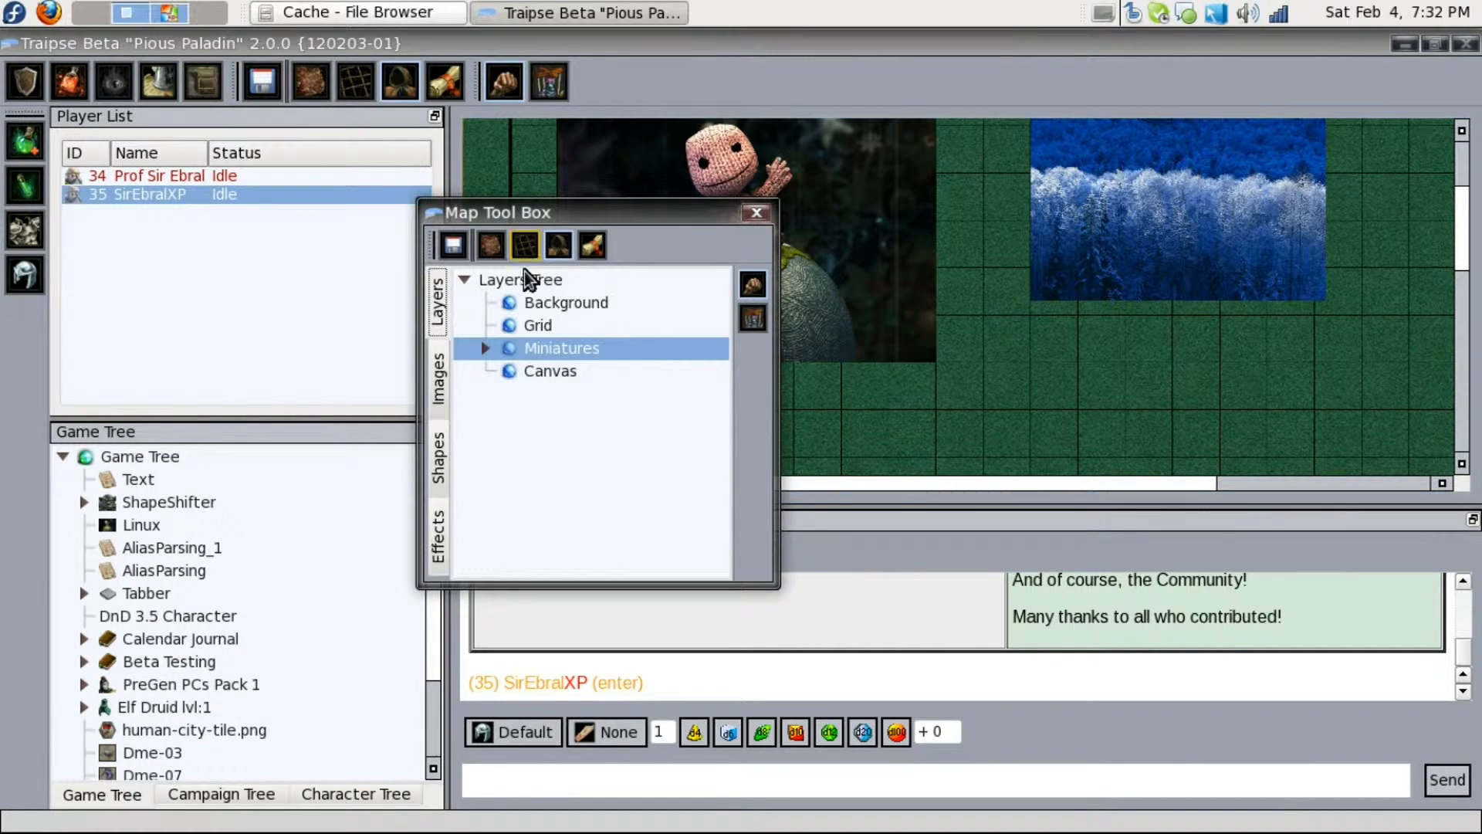
click(481, 349)
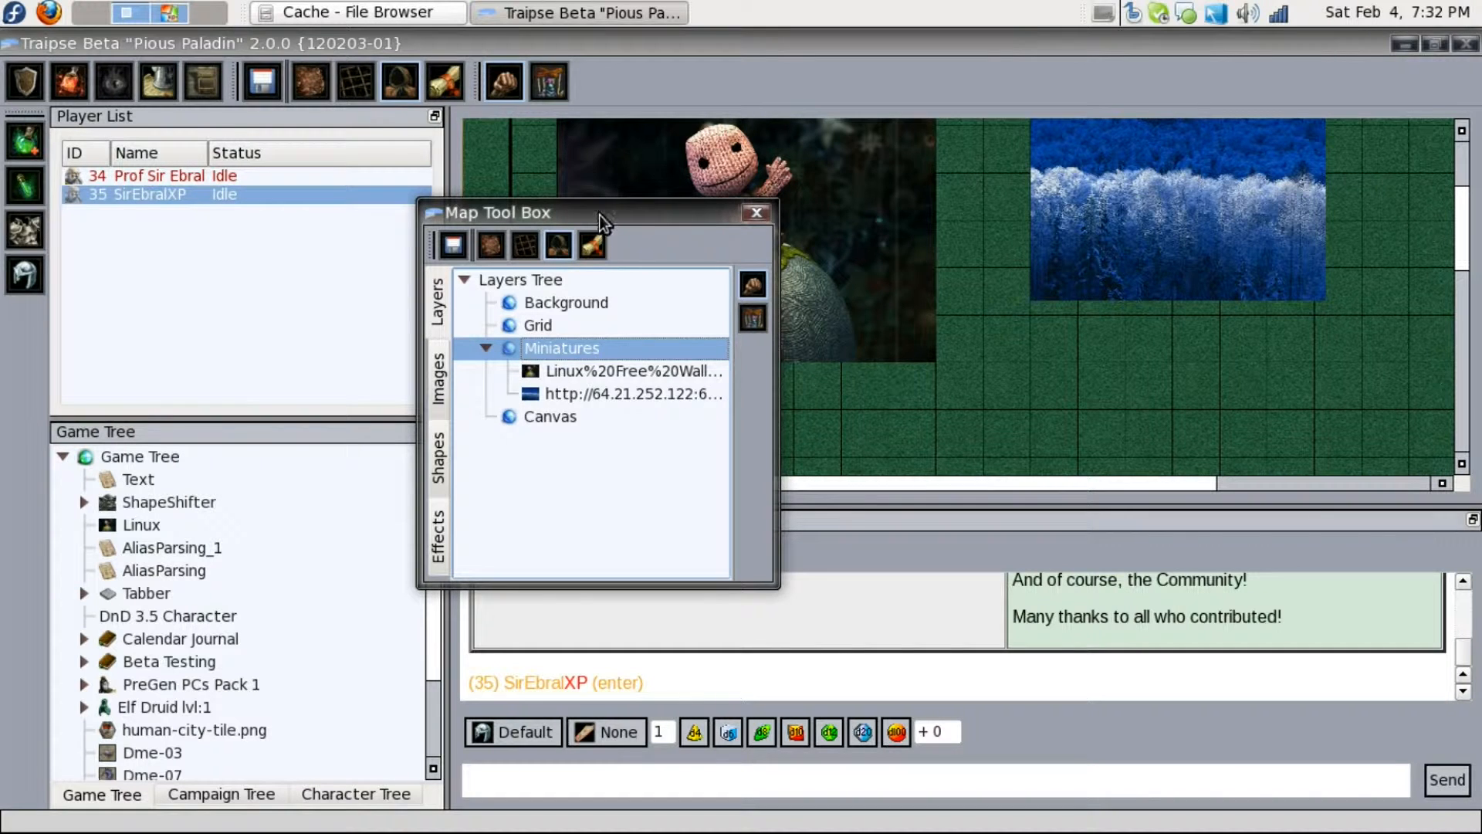
drag(599, 214, 471, 209)
drag(653, 395, 1103, 399)
click(817, 373)
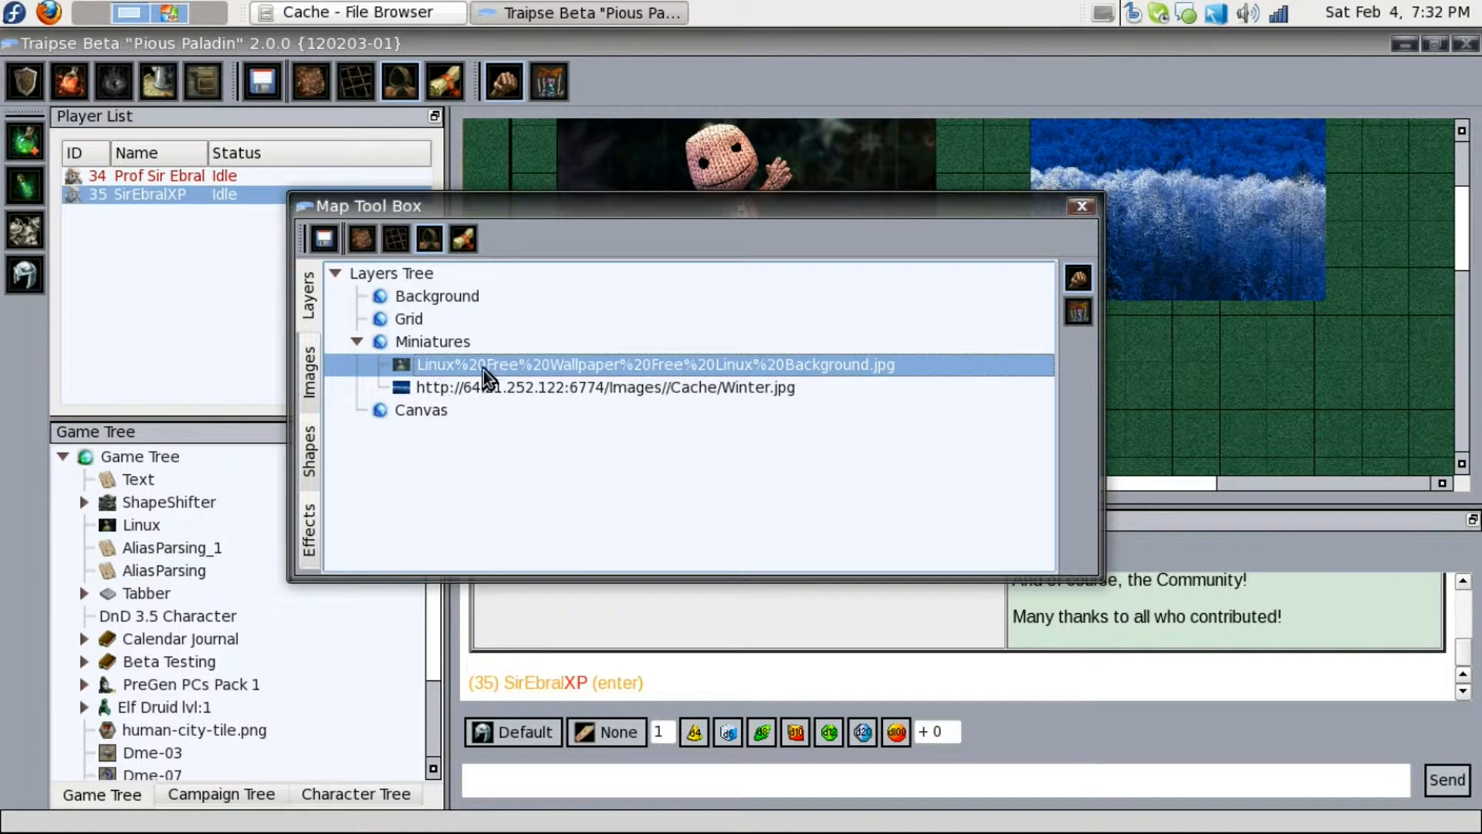
click(1080, 207)
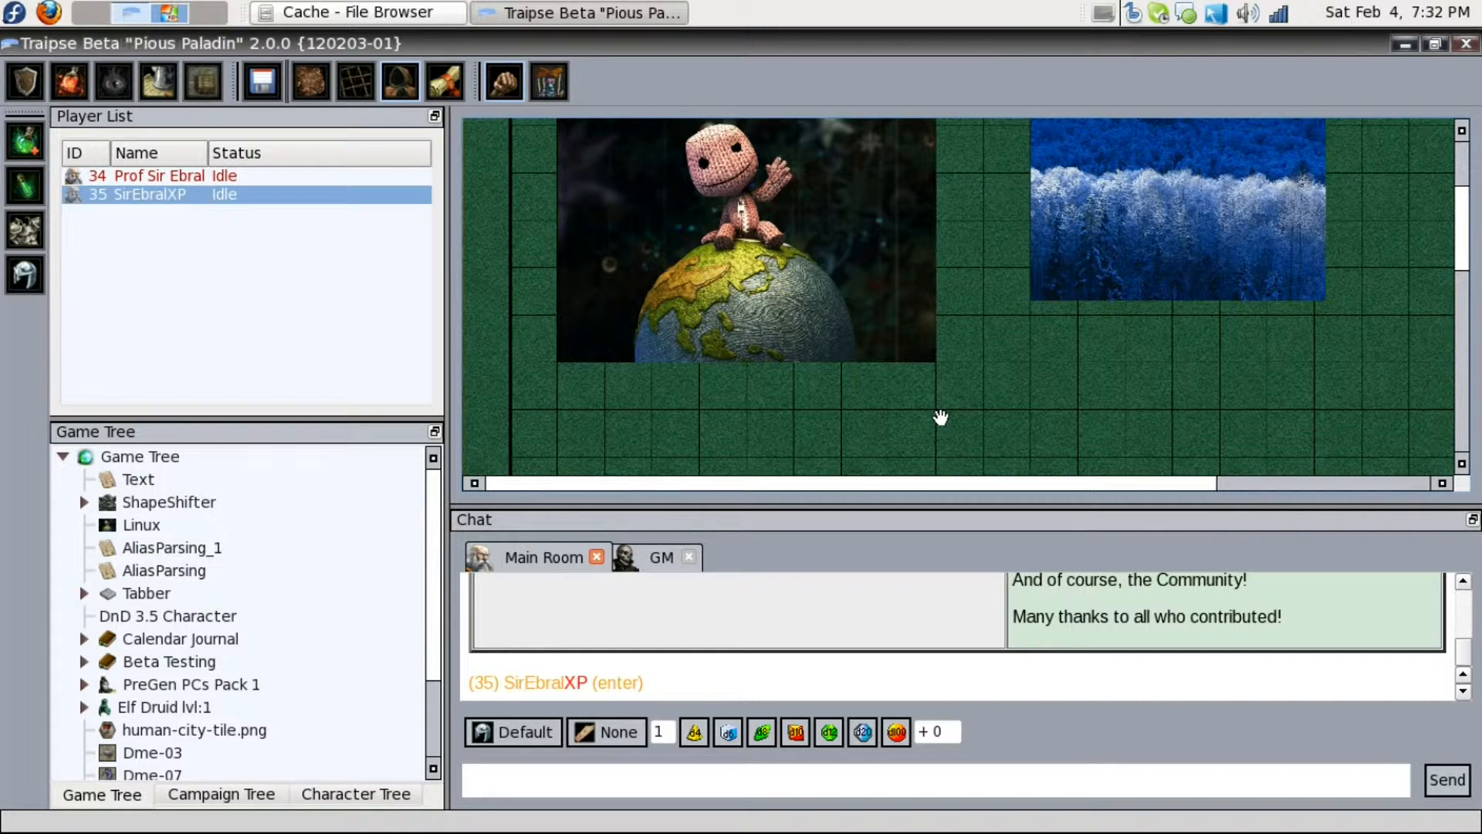
Open the Linux miniature node from the Game Tree to view its image and rule fields, and close it
double_click(136, 525)
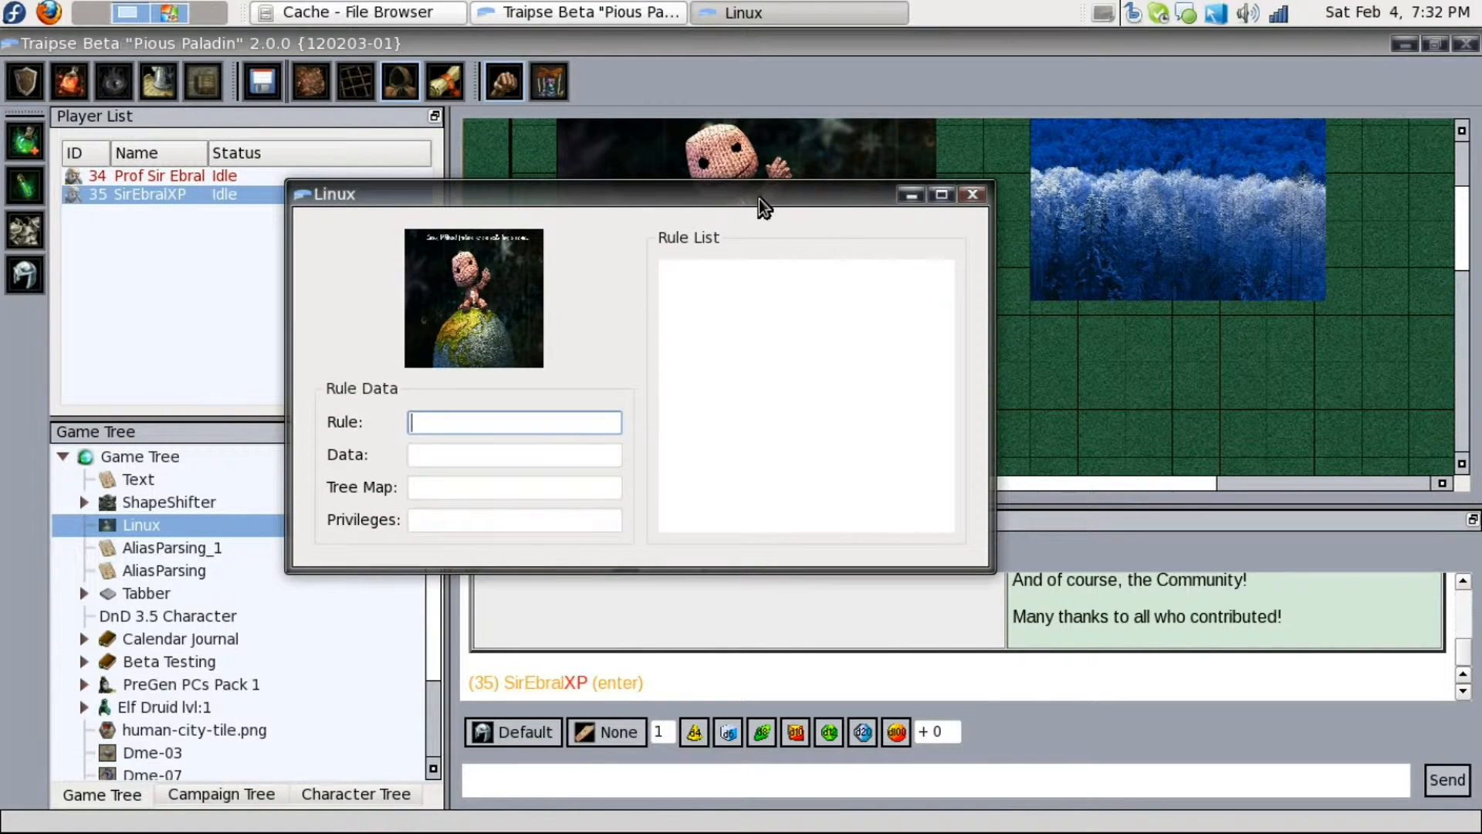
drag(758, 198, 1309, 189)
click(582, 466)
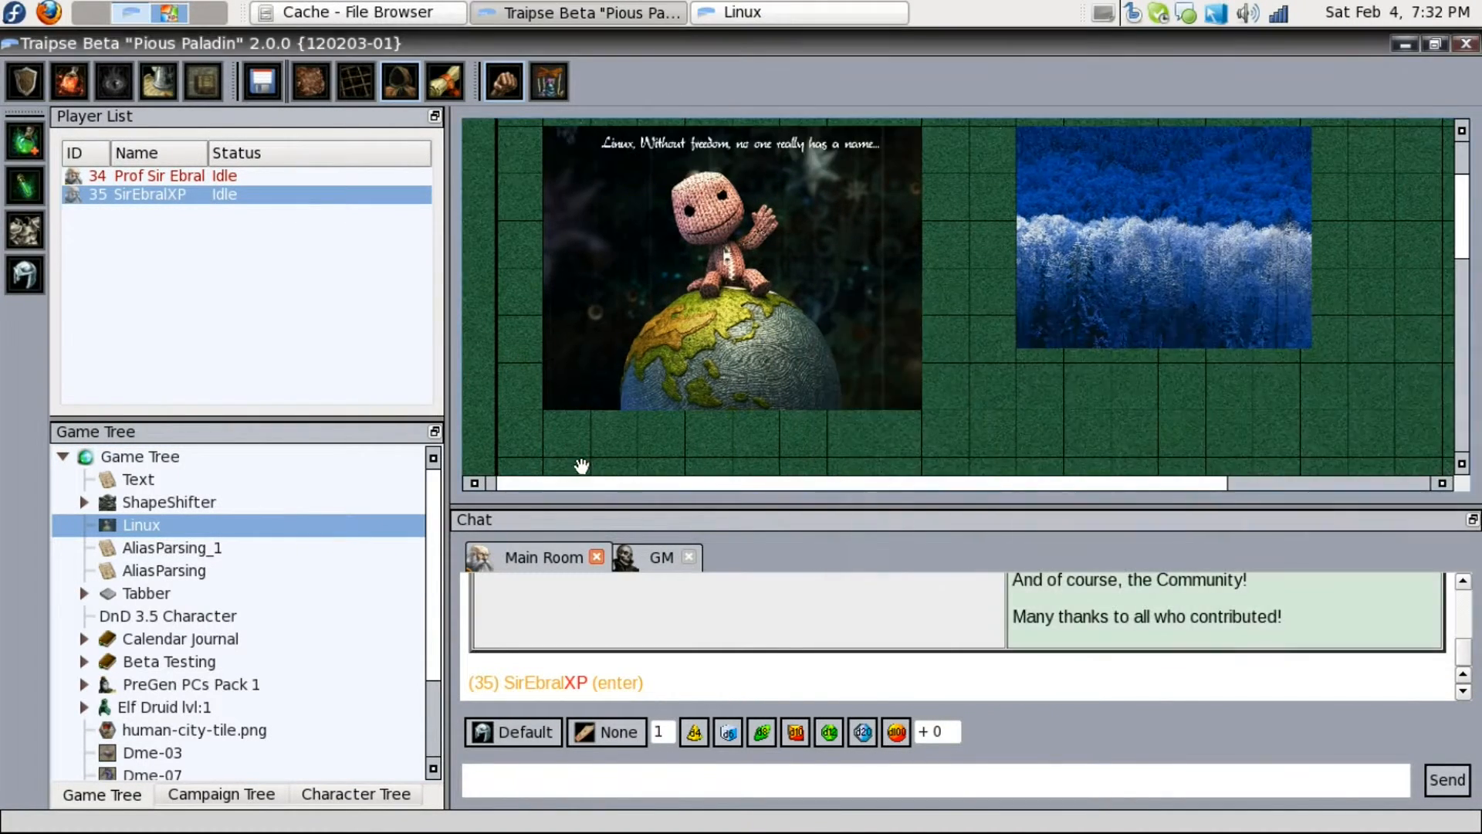
click(882, 6)
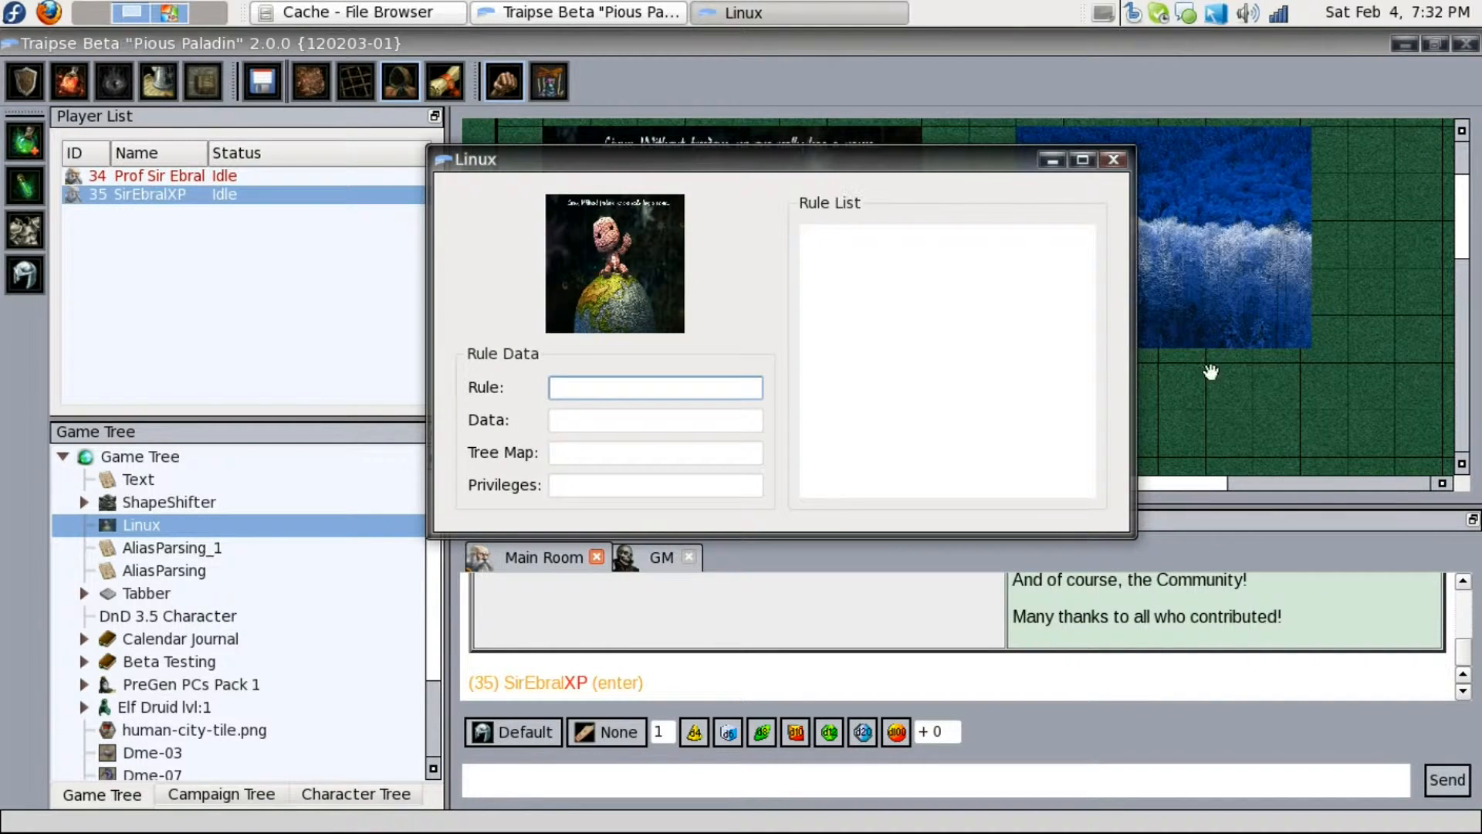
click(1113, 160)
Open the Dwarf-1 miniature node to view its image and rule list, and close it
scroll(170, 667, down, 2)
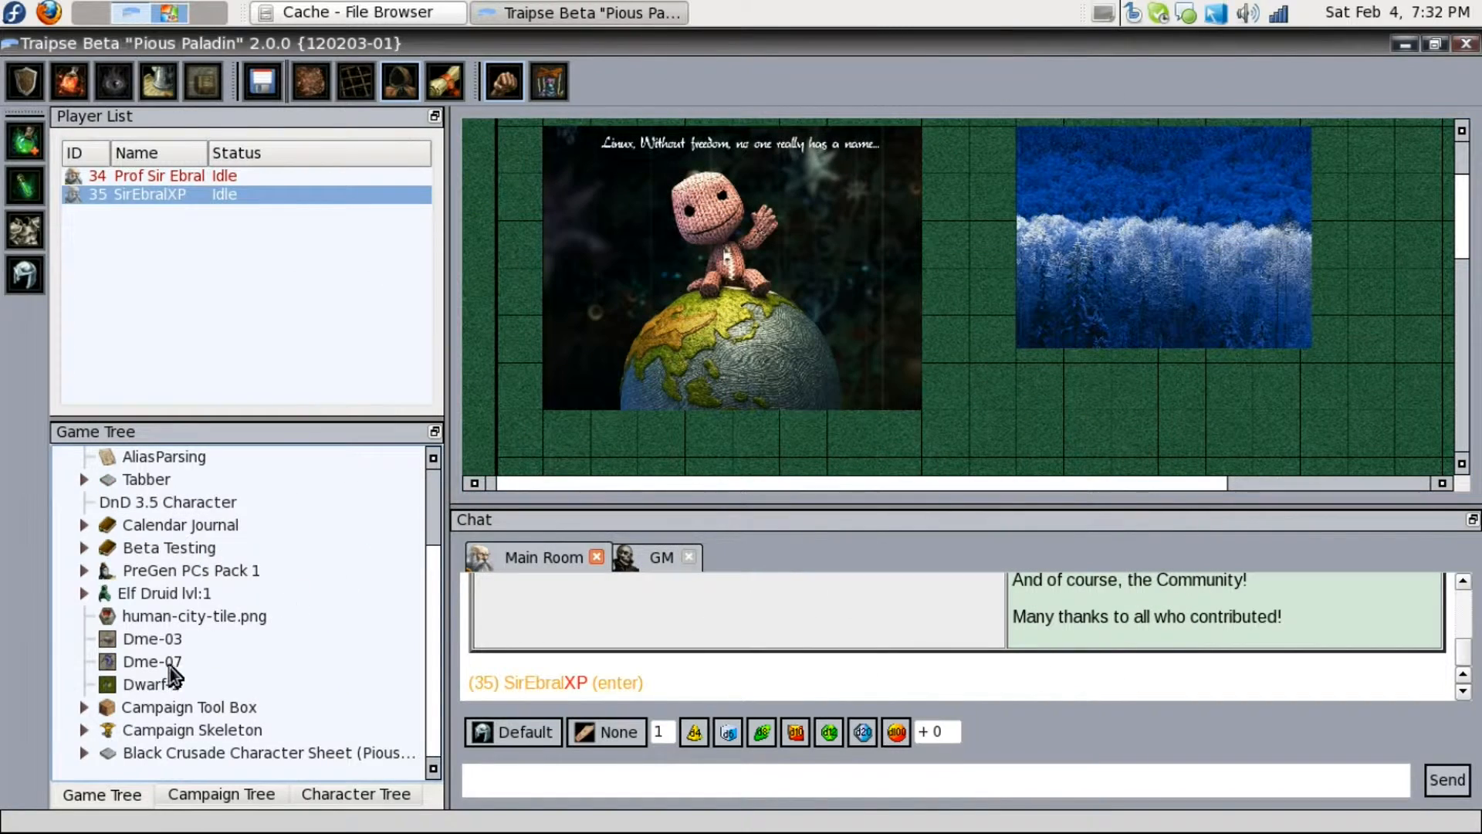
double_click(148, 684)
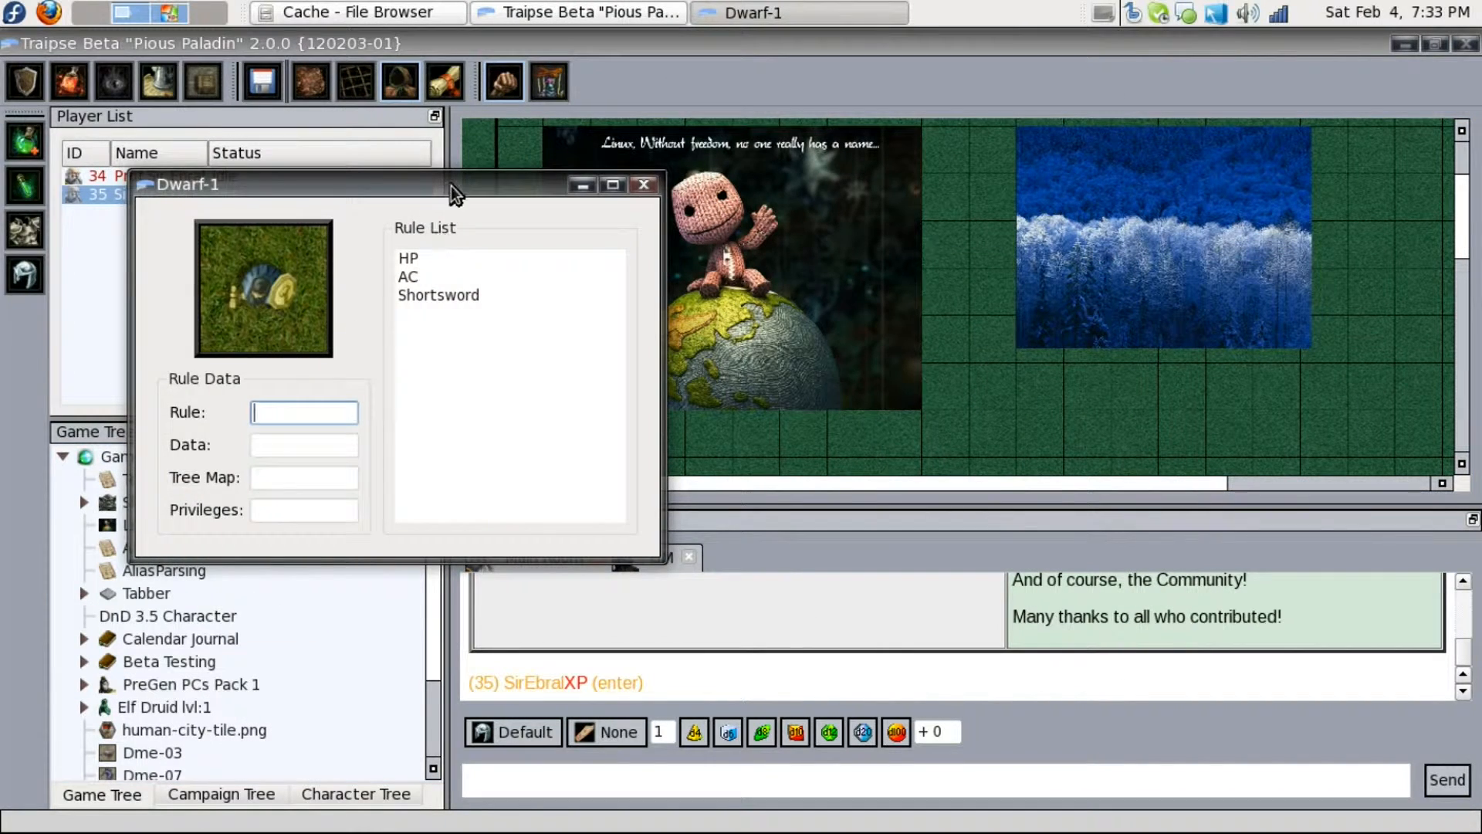
click(1069, 185)
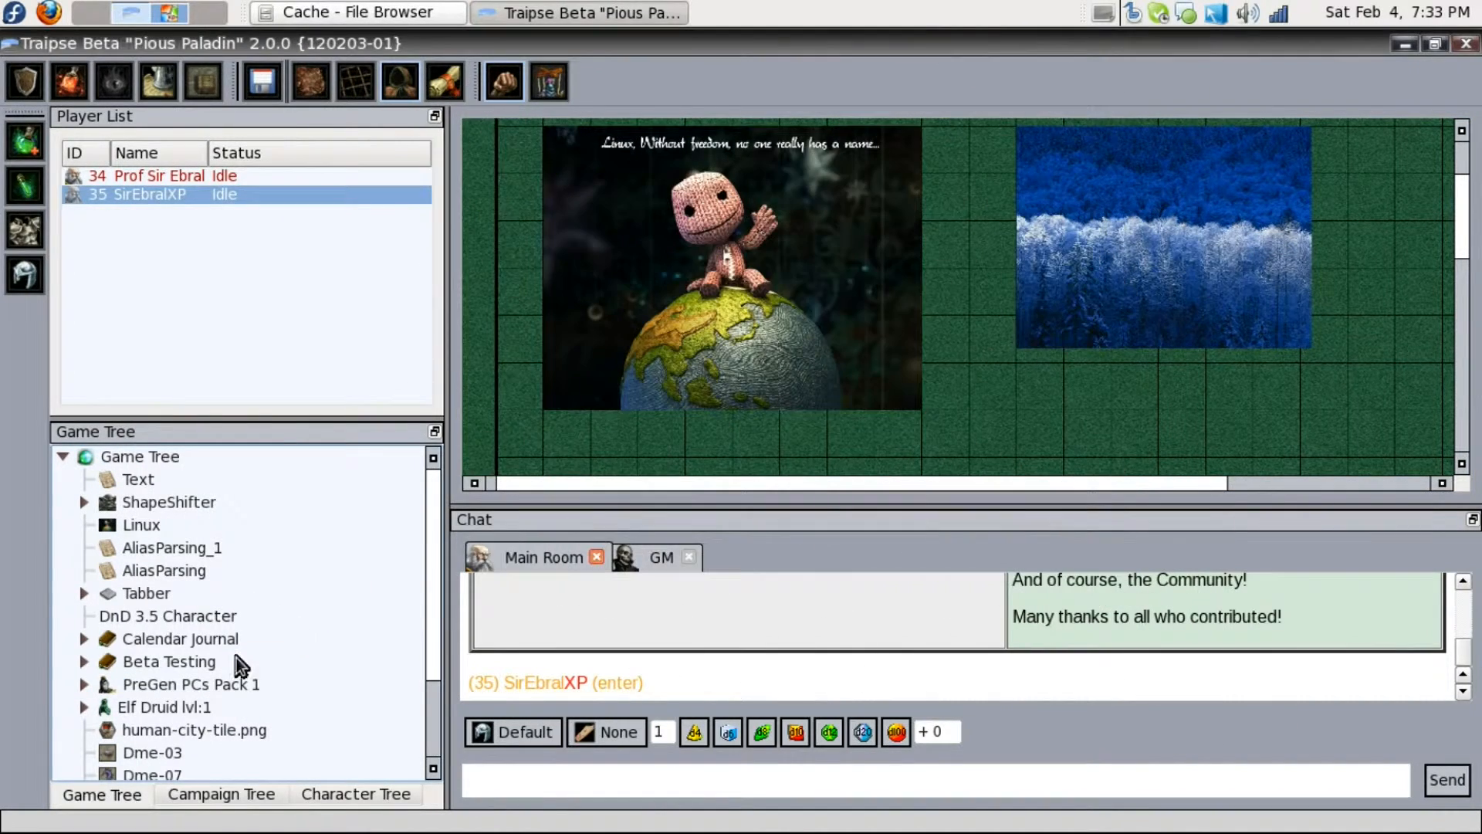
Open the Dme-07 miniature node, shrink its window in height and width to check the layout, and close it
scroll(188, 663, down, 2)
double_click(136, 655)
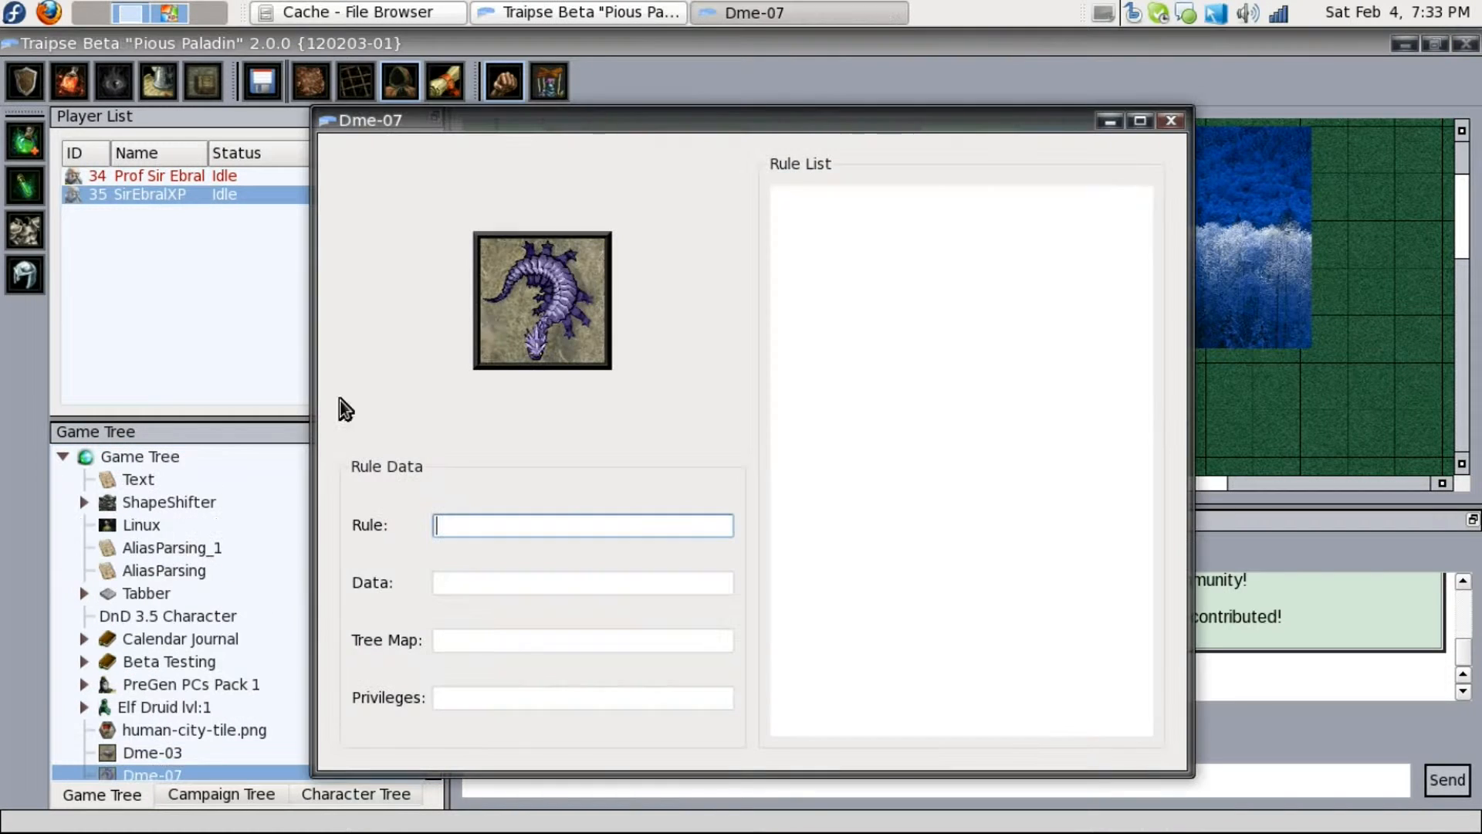
drag(956, 774, 886, 430)
drag(1199, 347, 902, 347)
click(880, 122)
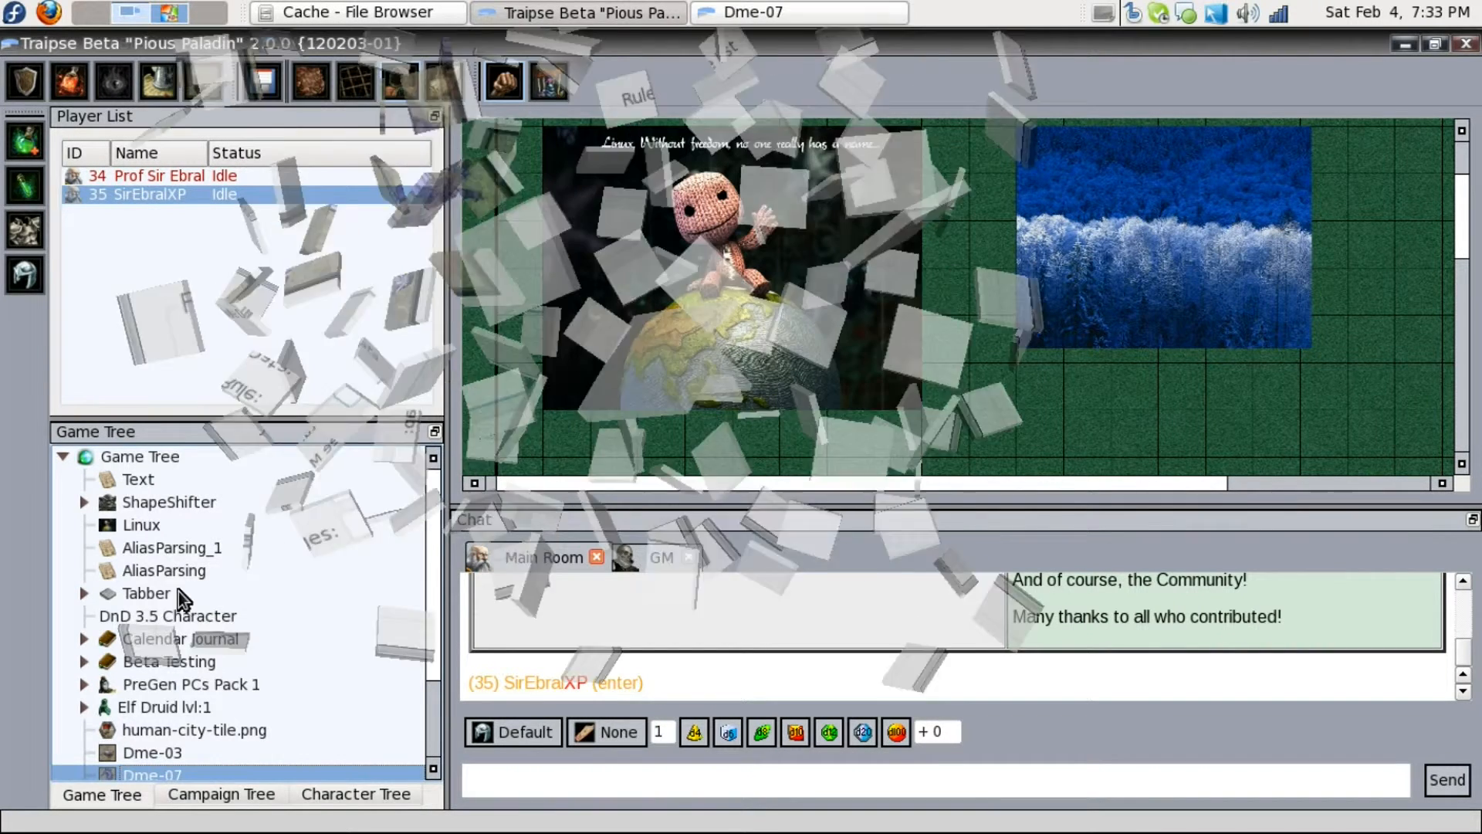
Inspect the Dme-03 miniature node in a shortened window and the human-city-tile.png node, closing each one
scroll(193, 610, down, 2)
double_click(176, 636)
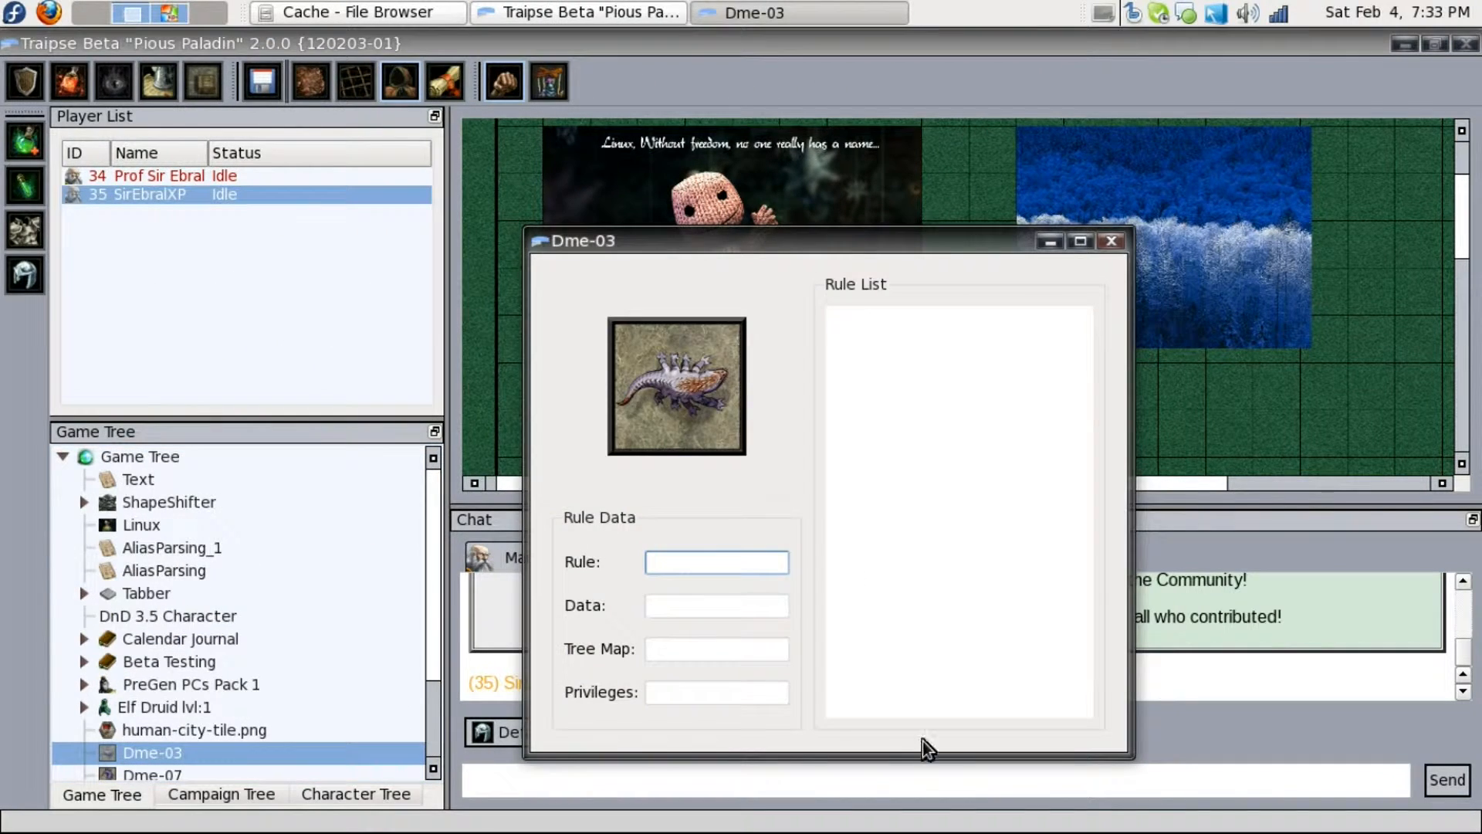
drag(909, 761, 910, 617)
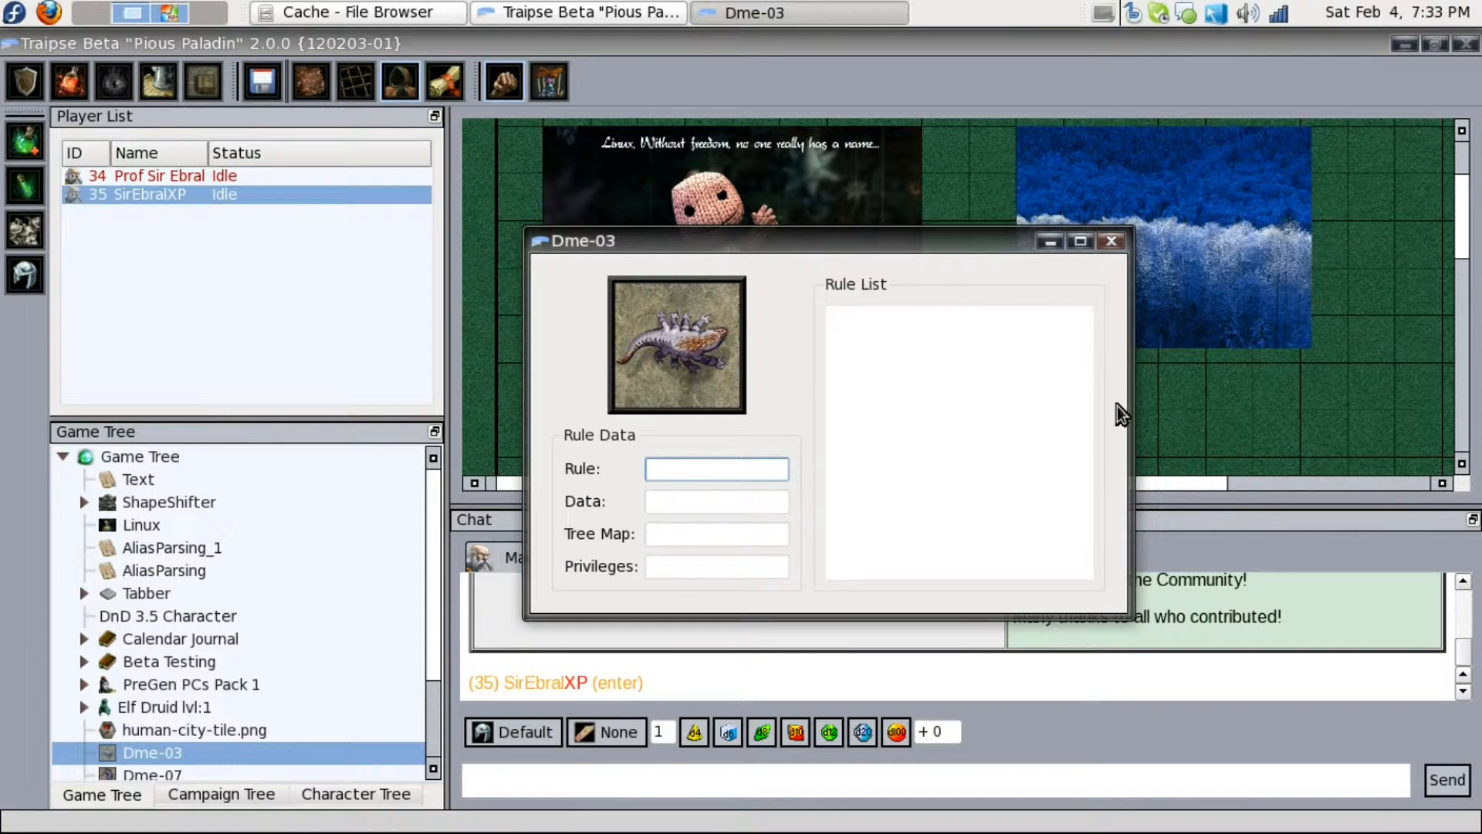
click(1109, 243)
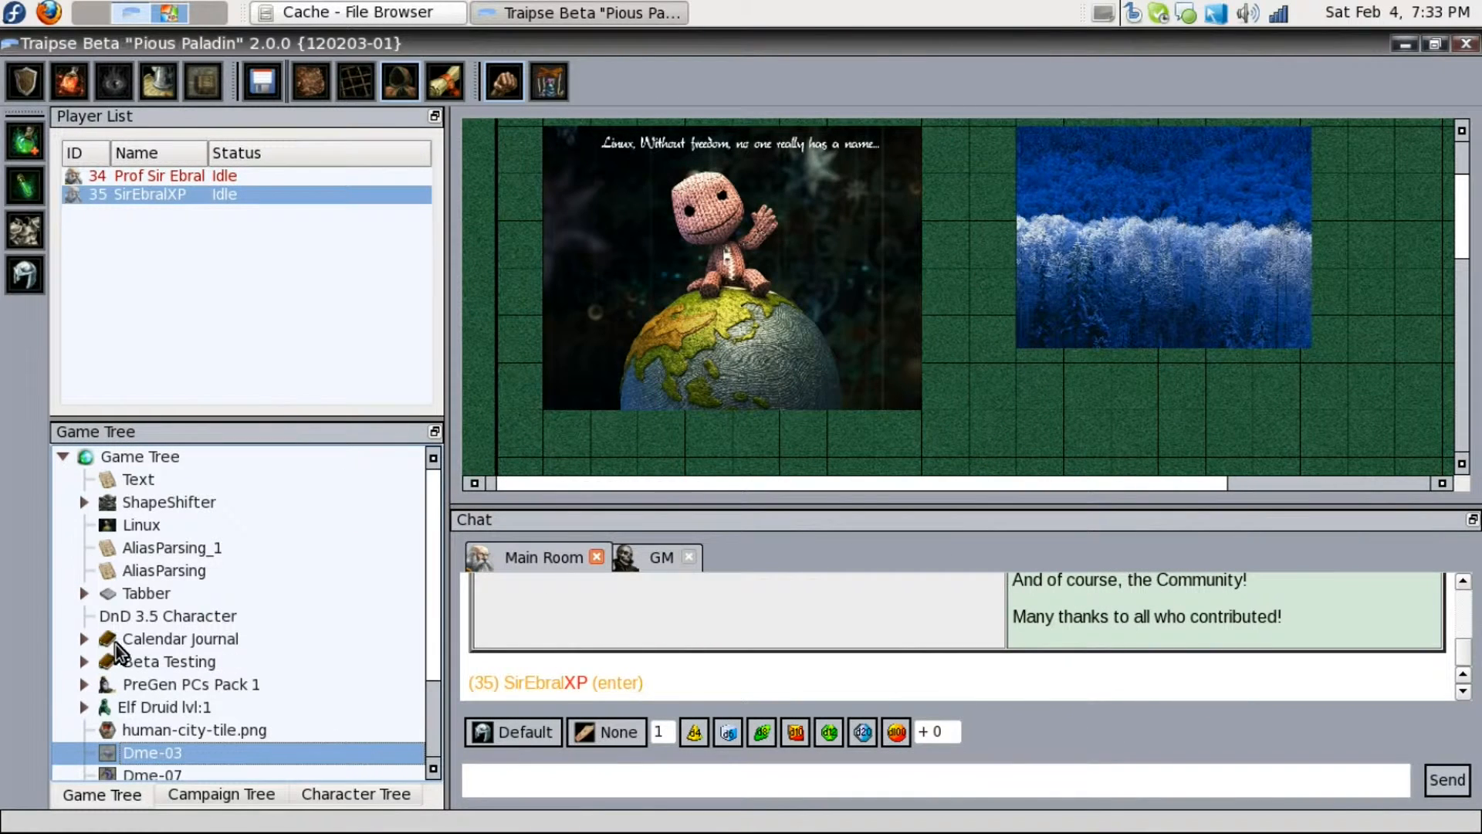
double_click(156, 732)
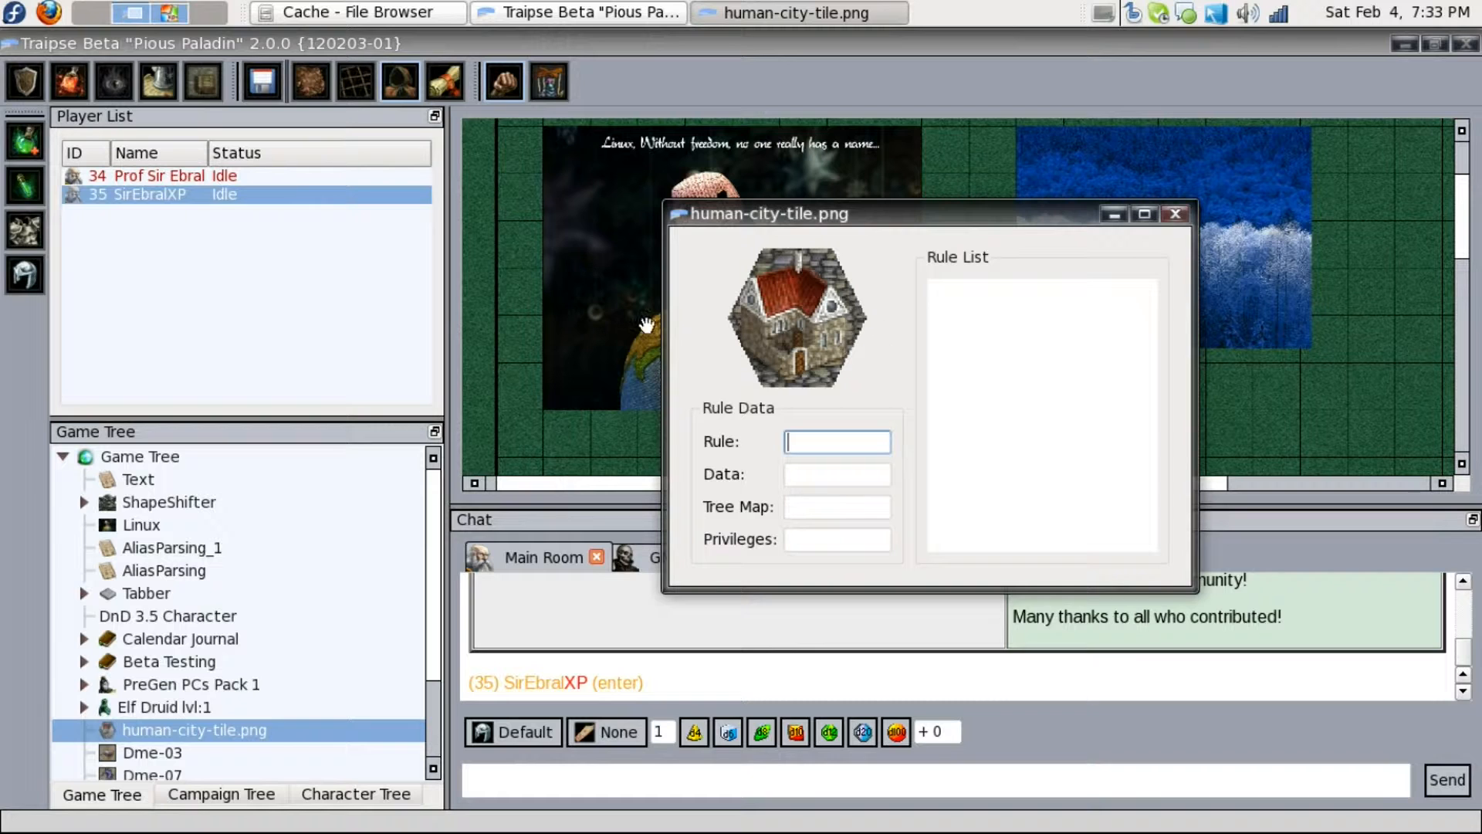
click(1177, 220)
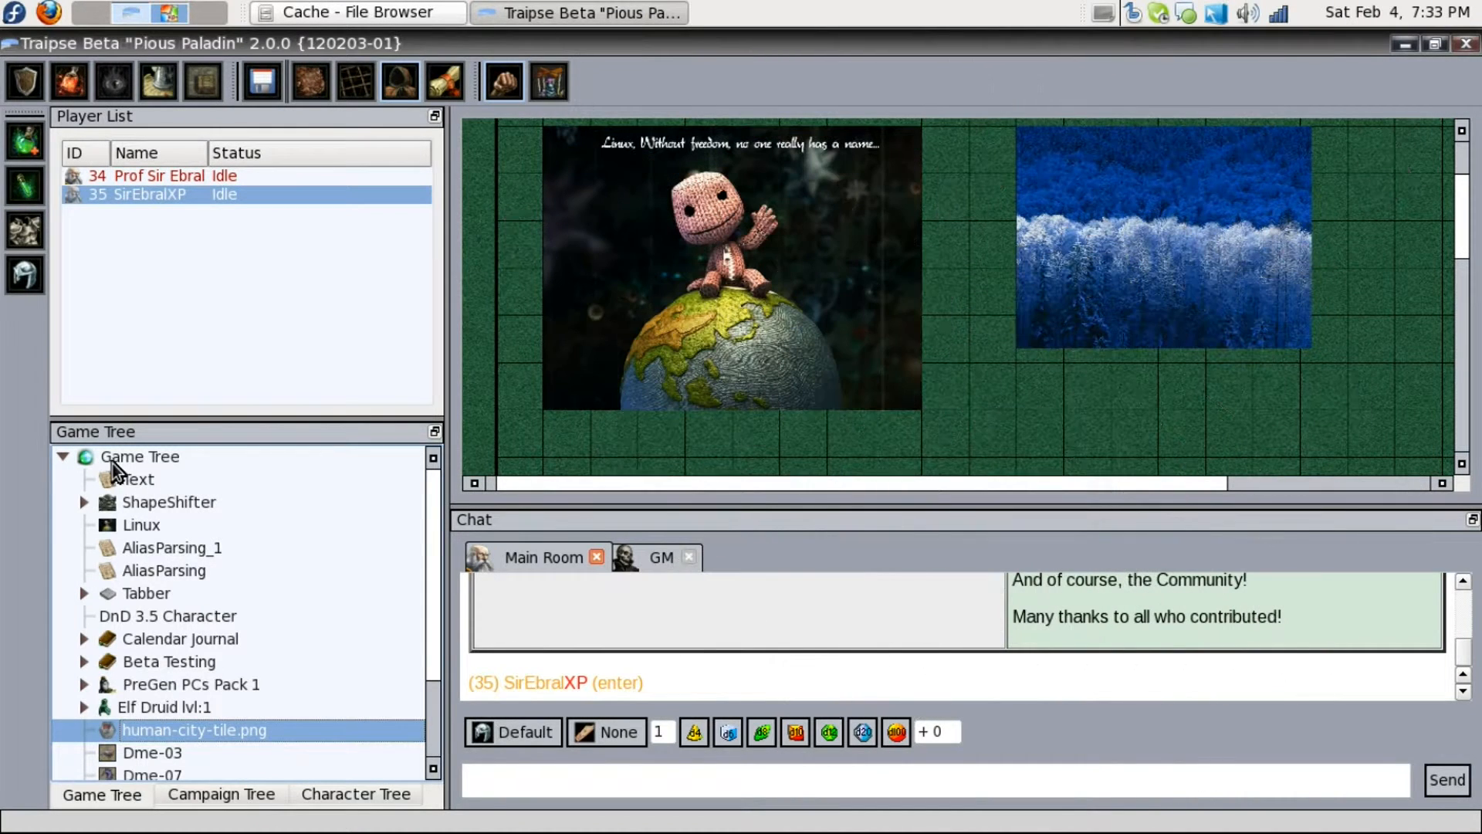
right_click(111, 459)
click(197, 667)
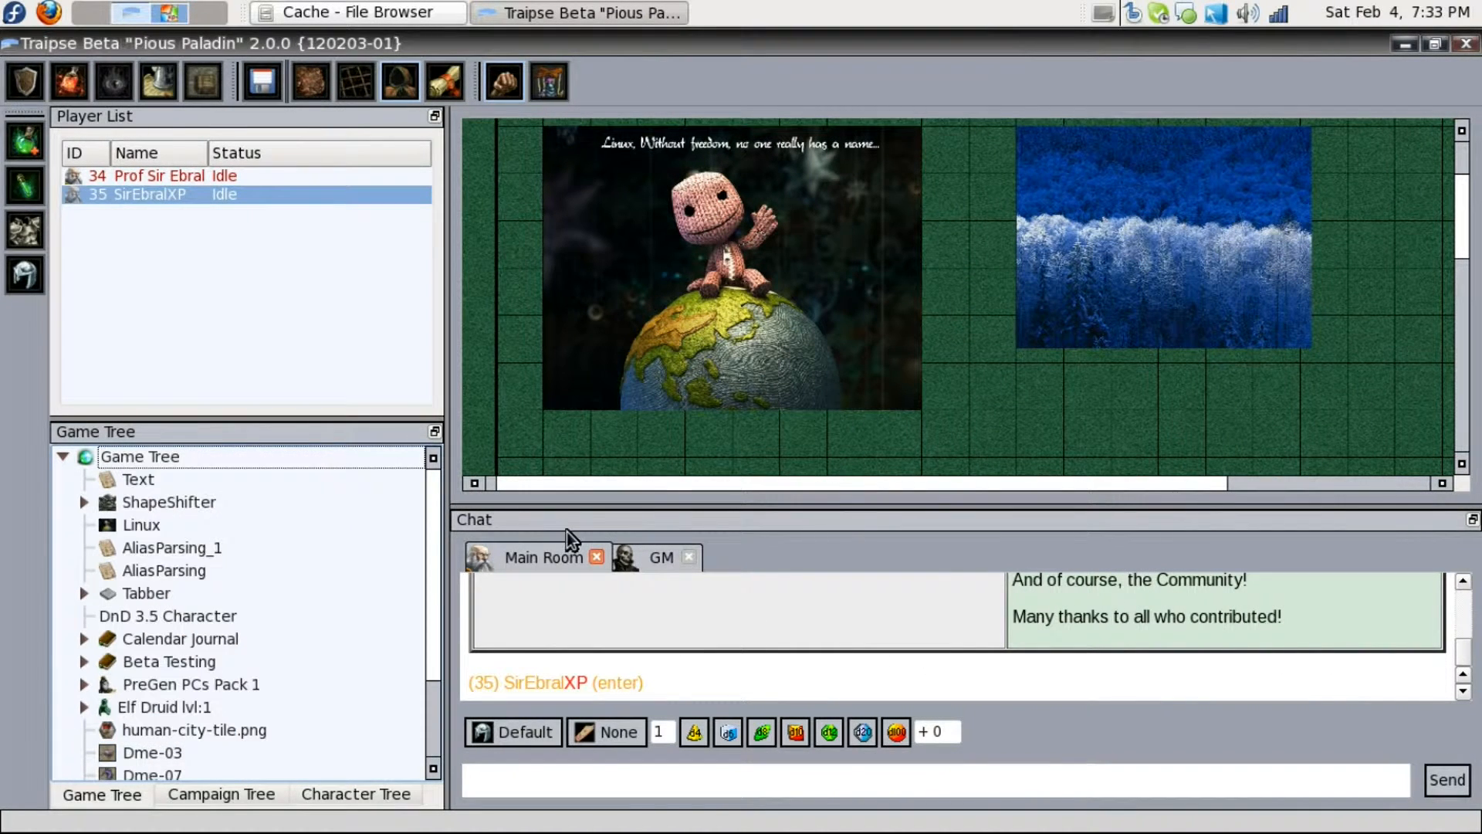
scroll(309, 569, down, 3)
scroll(308, 568, up, 3)
Open the AliasParsing text node, reposition its window over the map to view the text, and close it
double_click(103, 568)
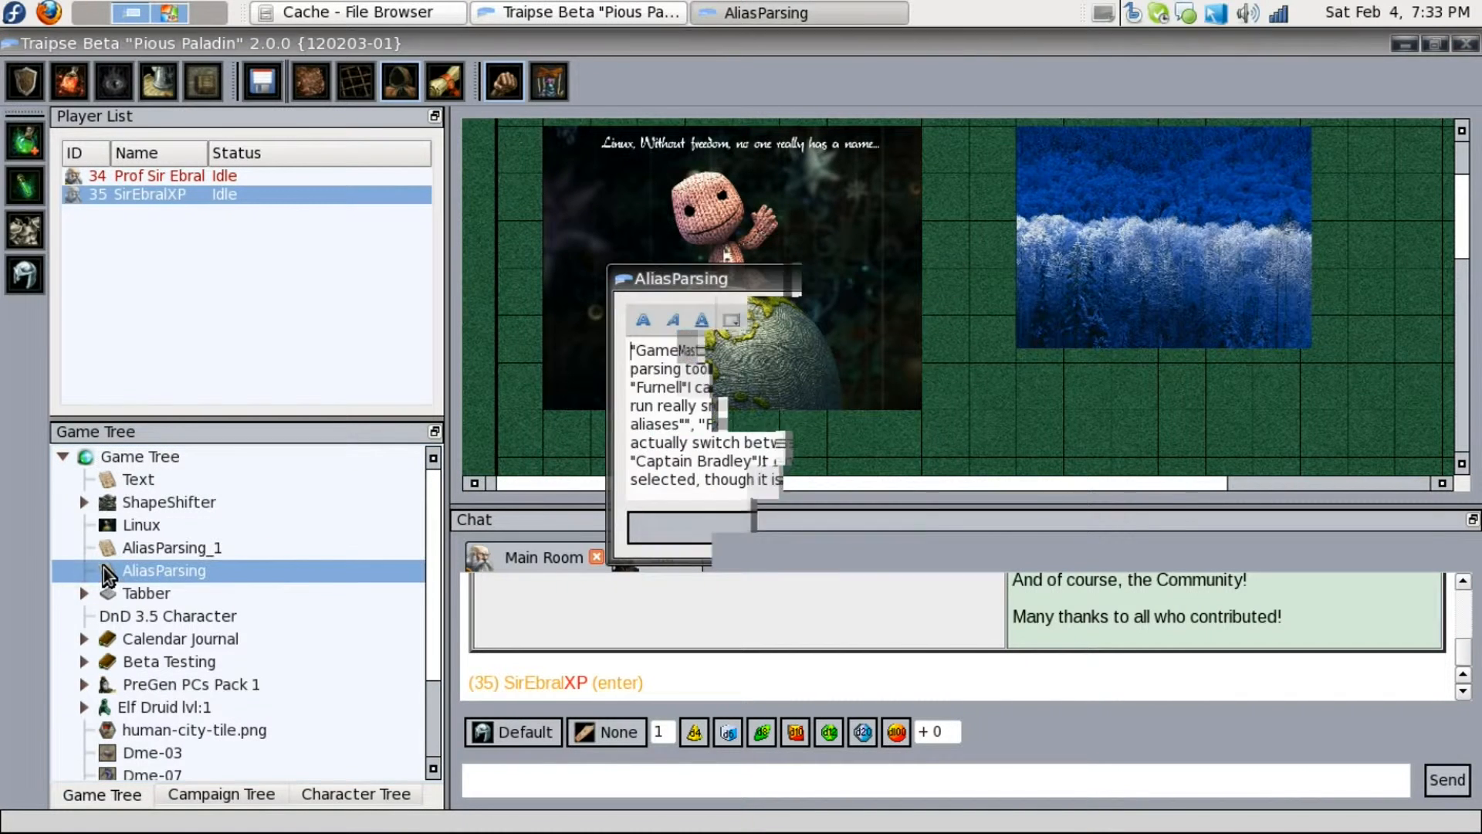
drag(776, 281, 734, 200)
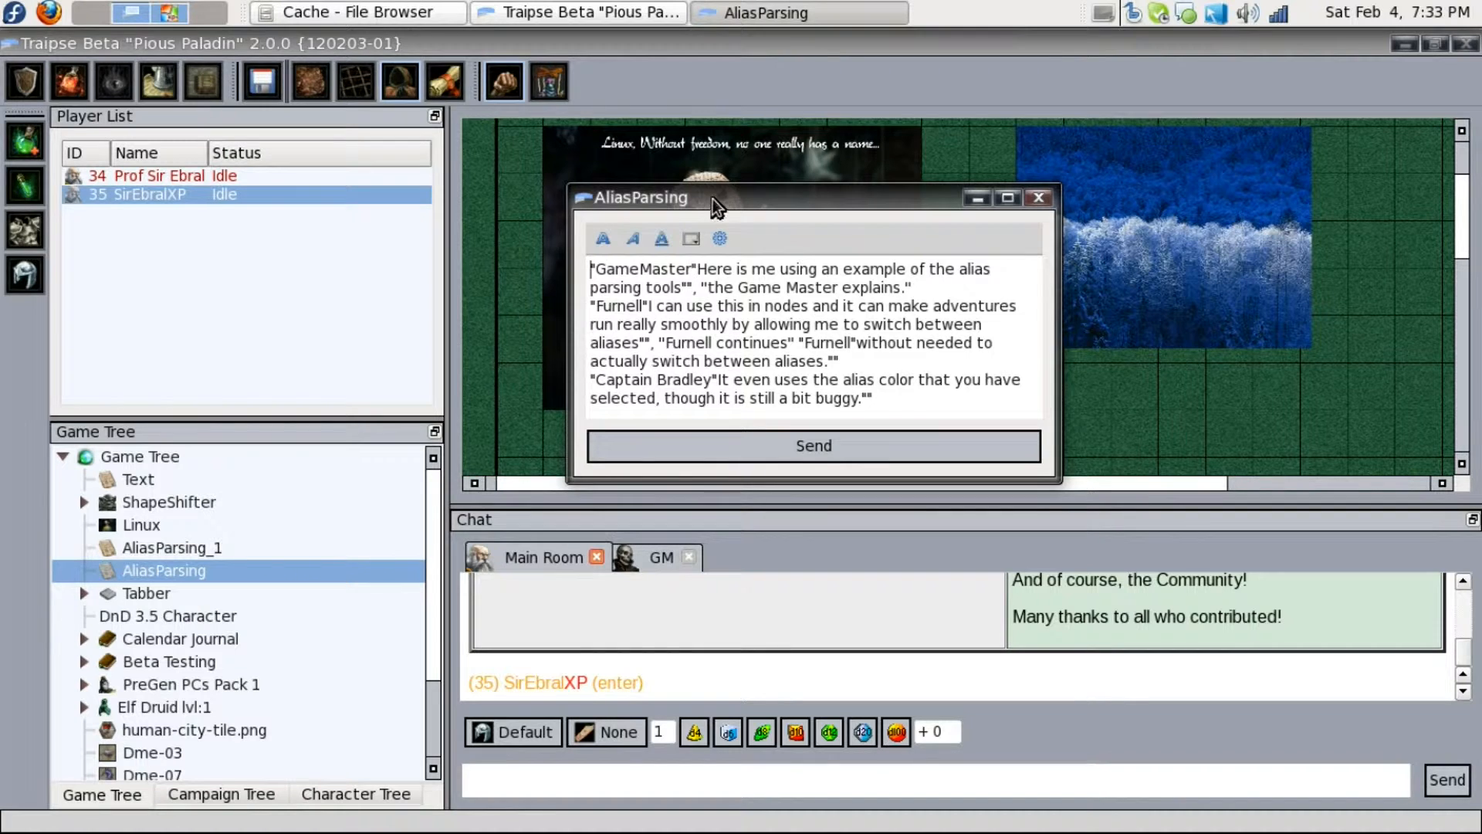
drag(711, 197, 585, 160)
click(912, 161)
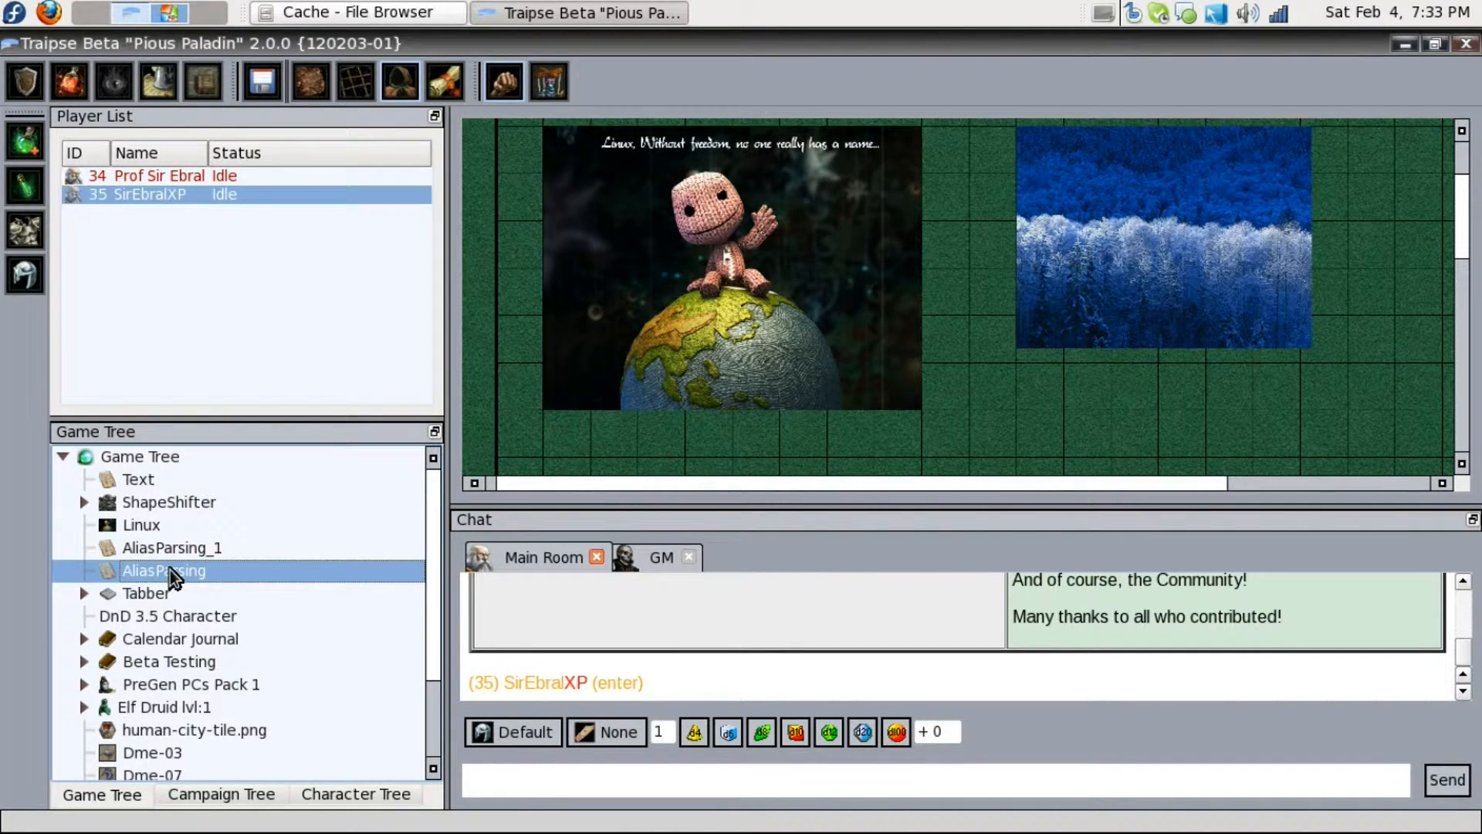
Expand Tabber, Form and Splitter in the Game Tree and open the Splitter_1 node
scroll(169, 569, down, 2)
scroll(168, 569, up, 2)
click(82, 593)
click(108, 611)
scroll(131, 598, down, 2)
click(128, 525)
double_click(191, 535)
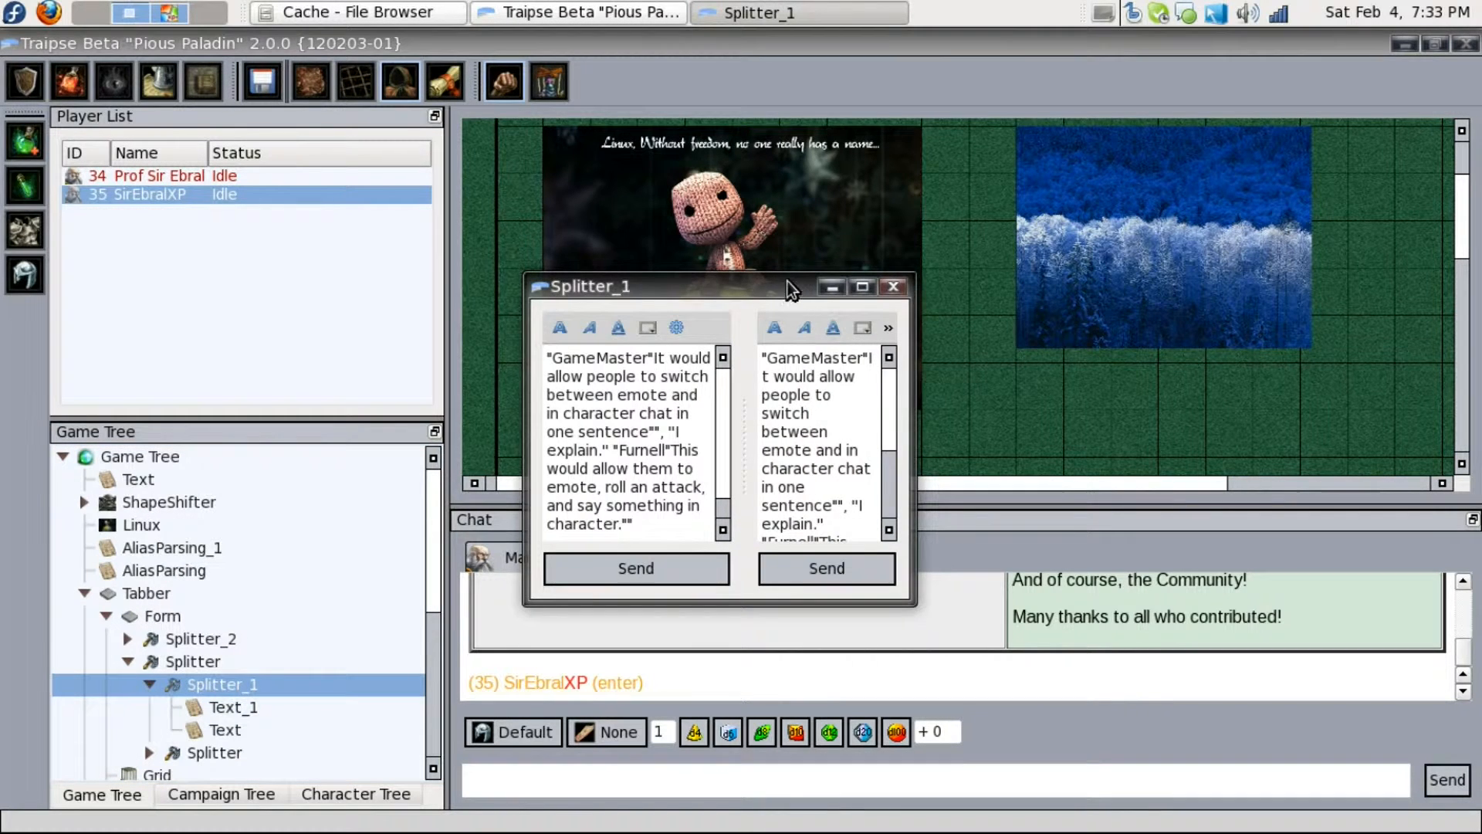
Resize the Splitter_1 window, shift the divider between its two text panes, and close the window
drag(787, 286, 719, 240)
drag(847, 344, 934, 399)
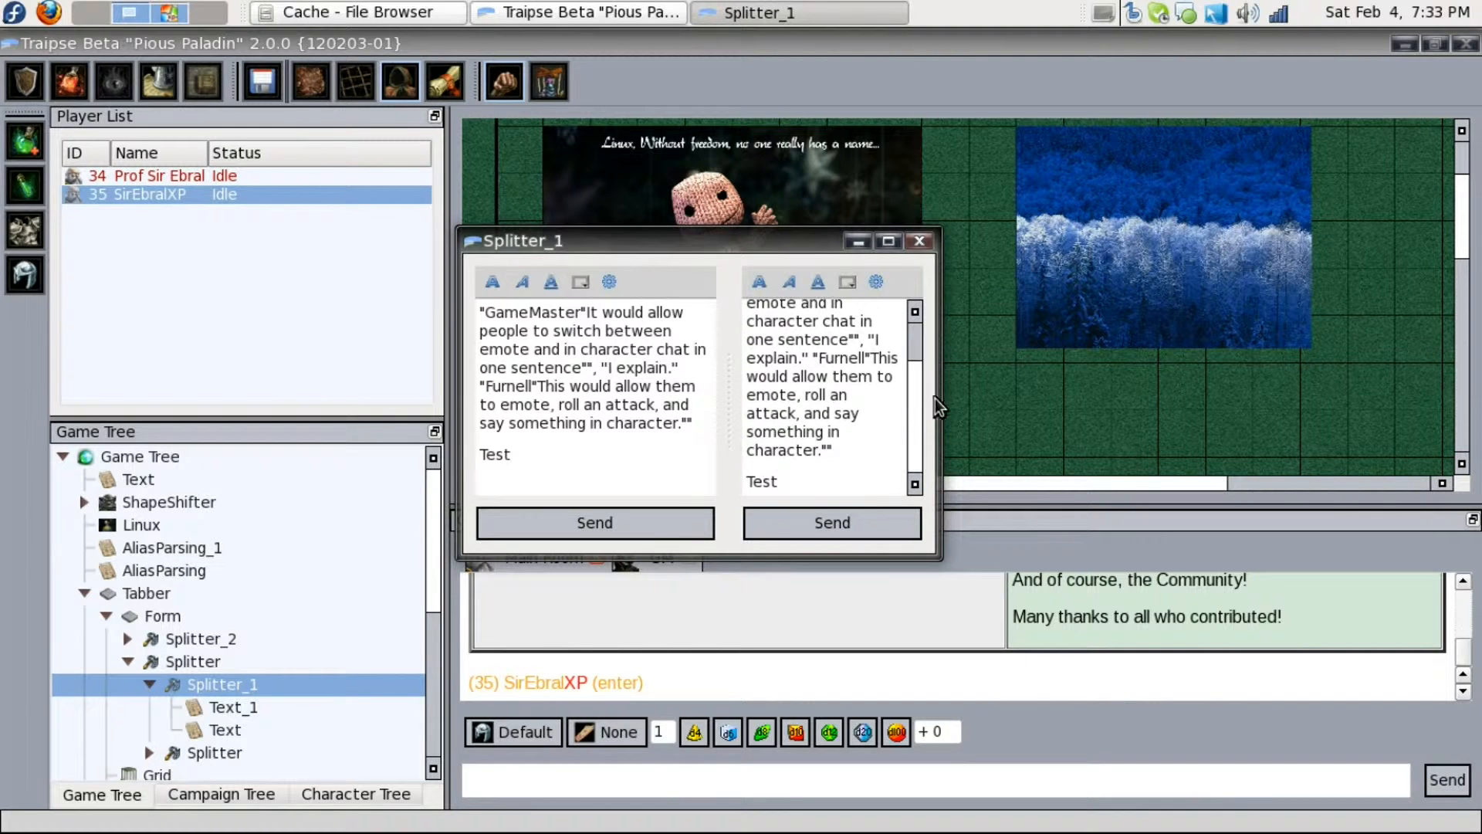
drag(731, 396, 716, 396)
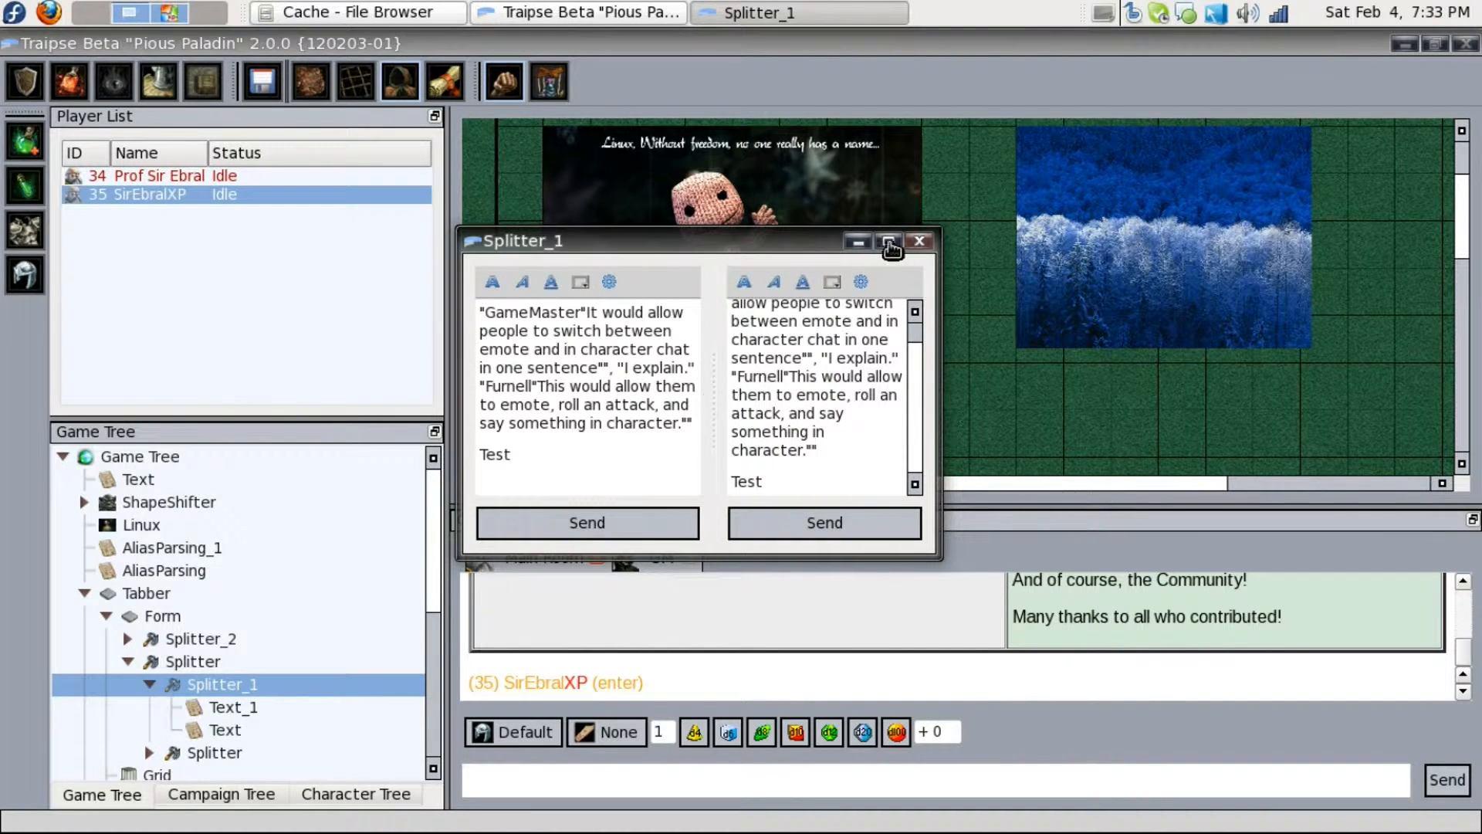
click(920, 241)
Open the Form node, shorten its window, and shift the divider between the two stacked text panes up and down
double_click(147, 616)
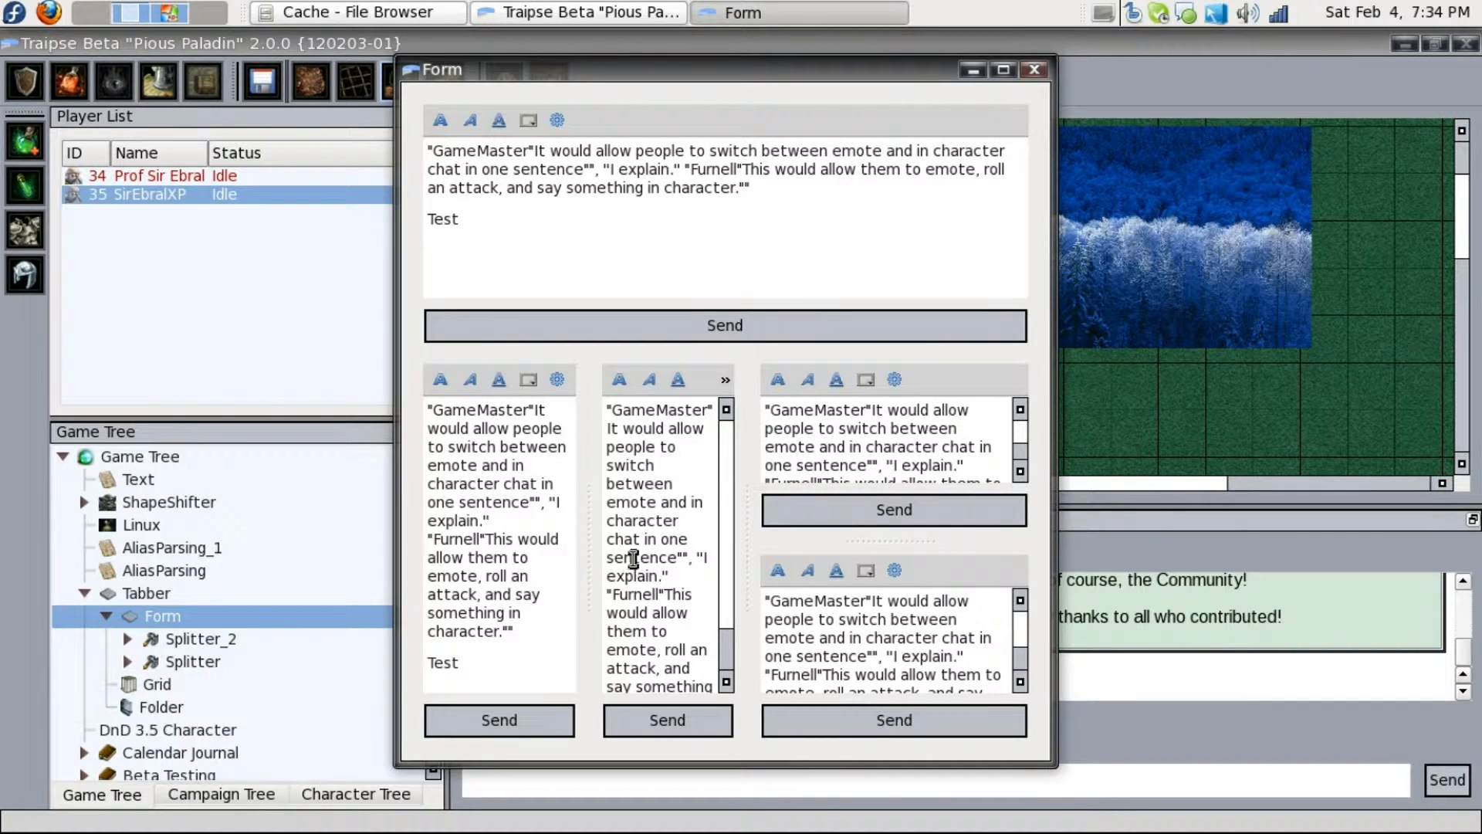
drag(912, 764, 868, 480)
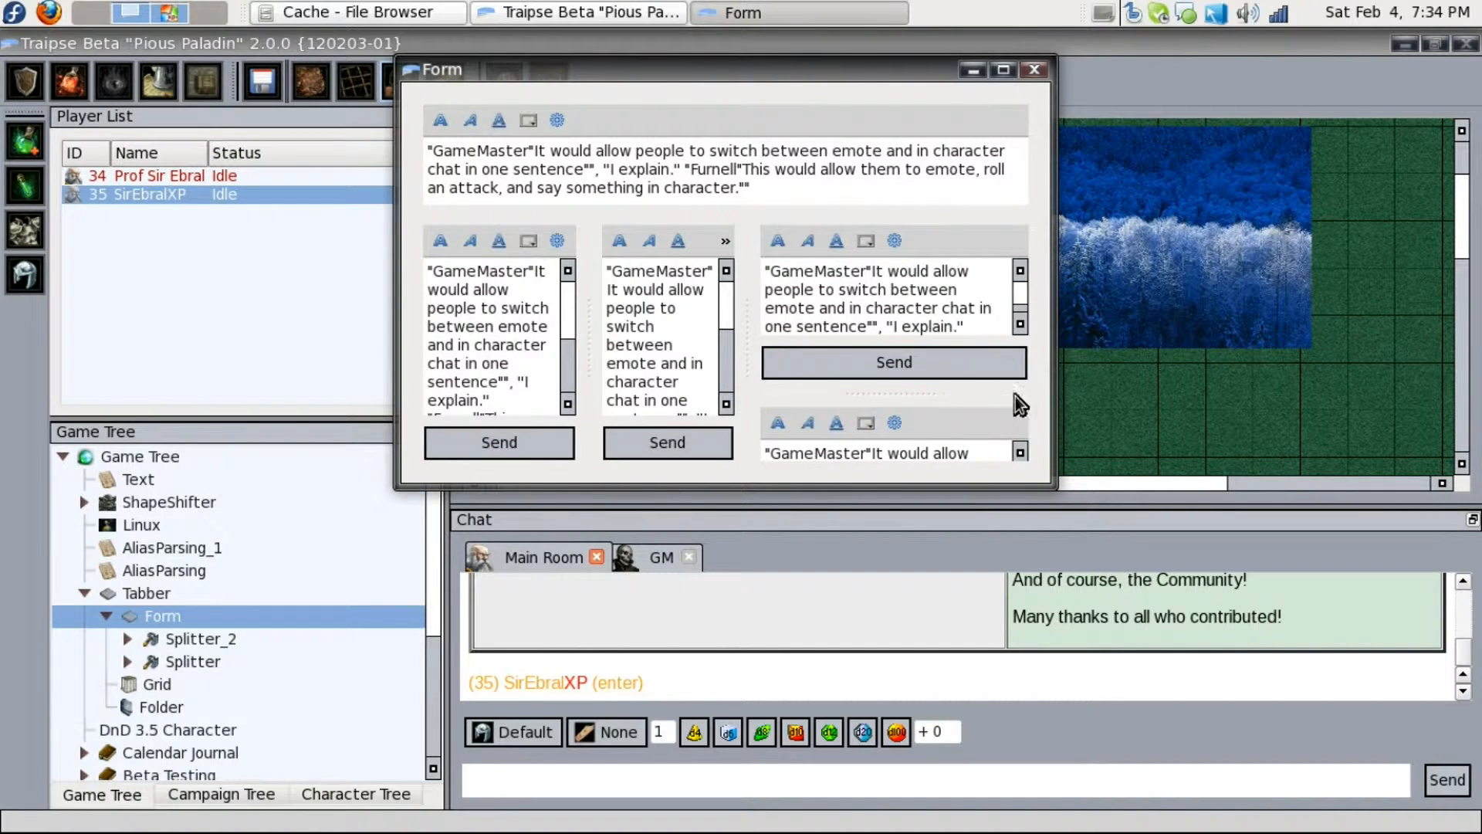
scroll(1016, 395, down, 2)
drag(1012, 332, 1011, 397)
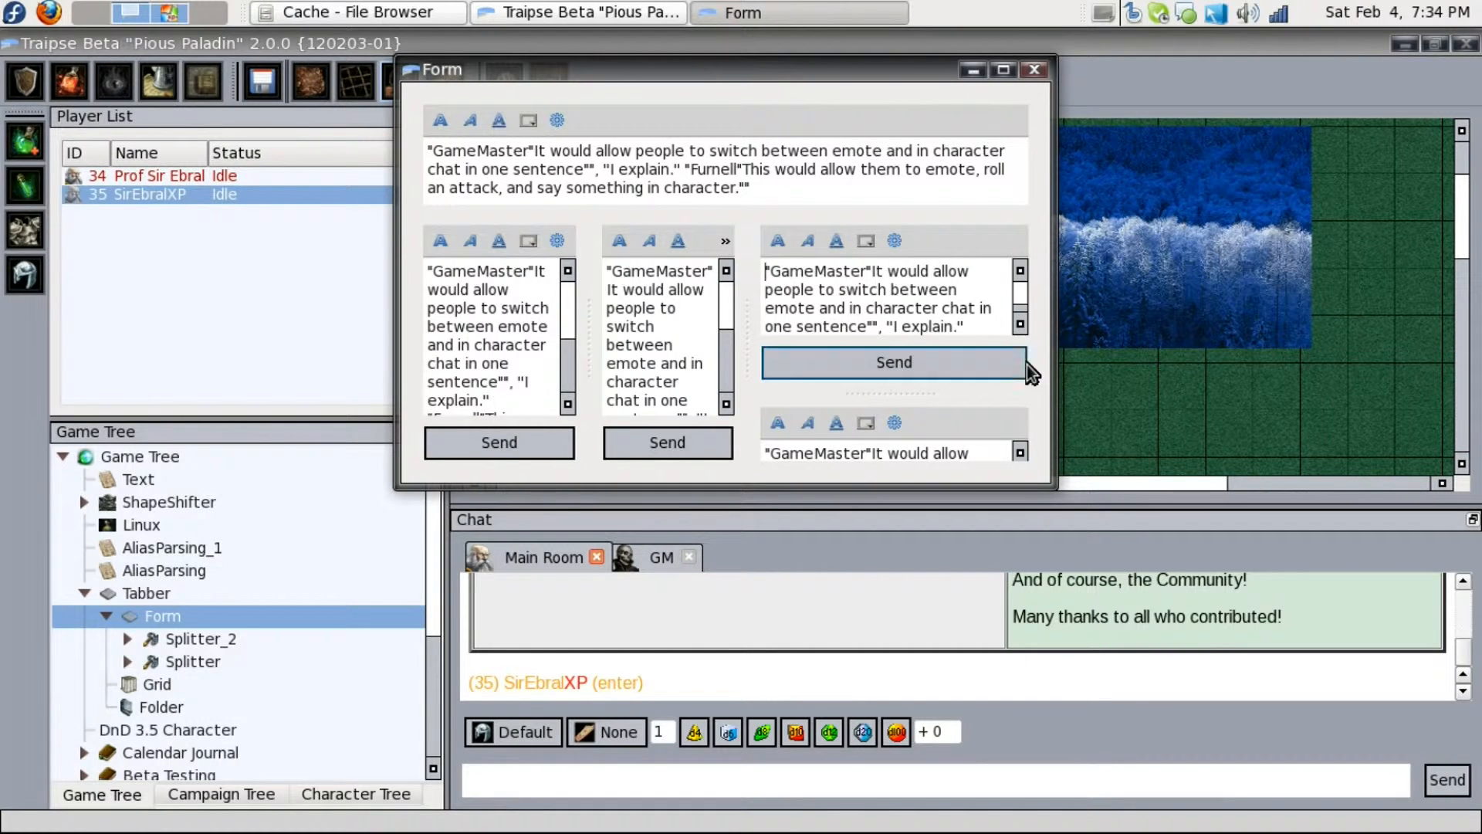
drag(966, 390, 959, 327)
scroll(956, 321, up, 5)
drag(958, 380, 1019, 272)
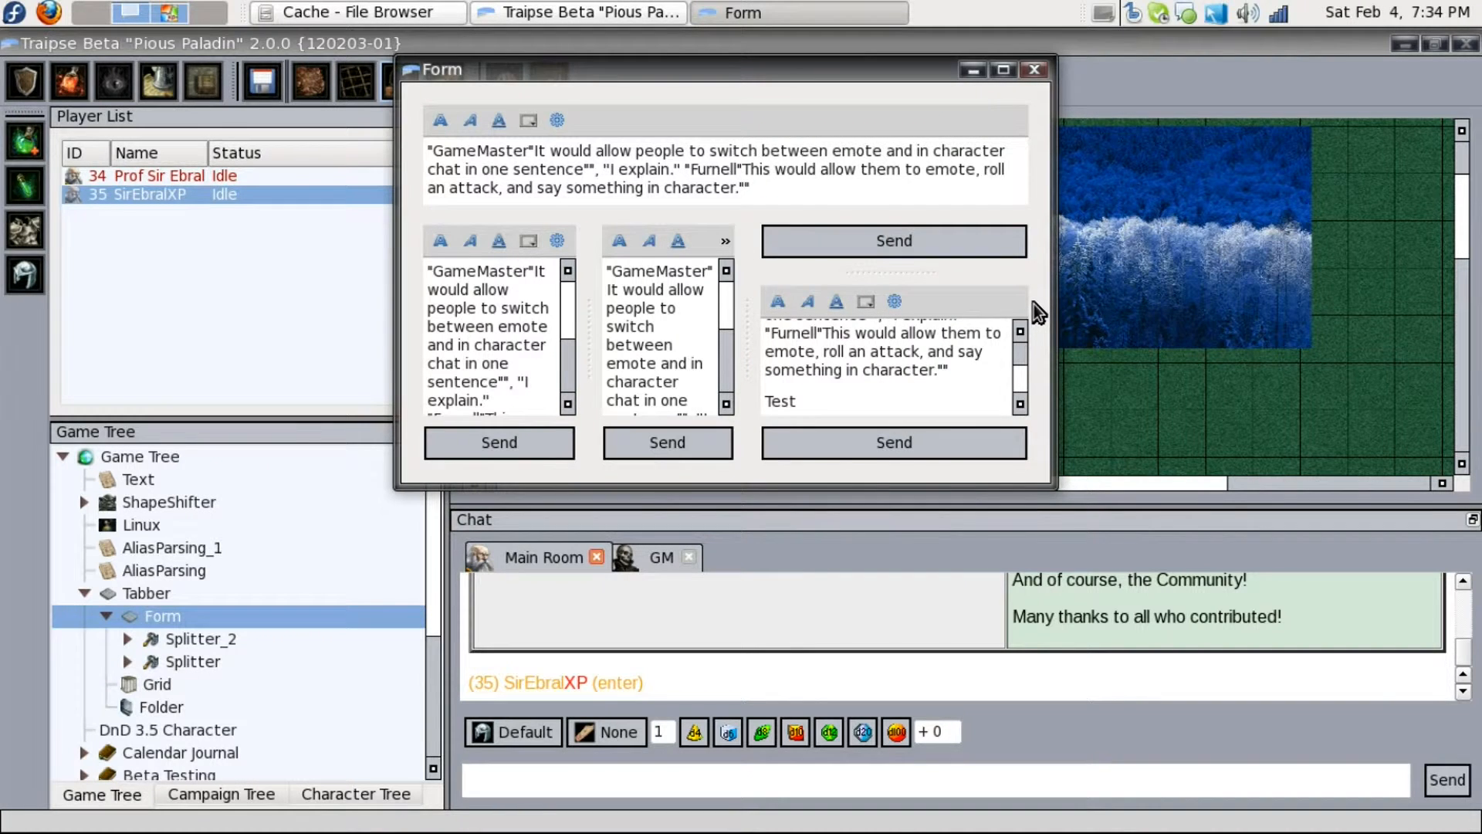
scroll(1022, 308, down, 3)
scroll(981, 270, down, 3)
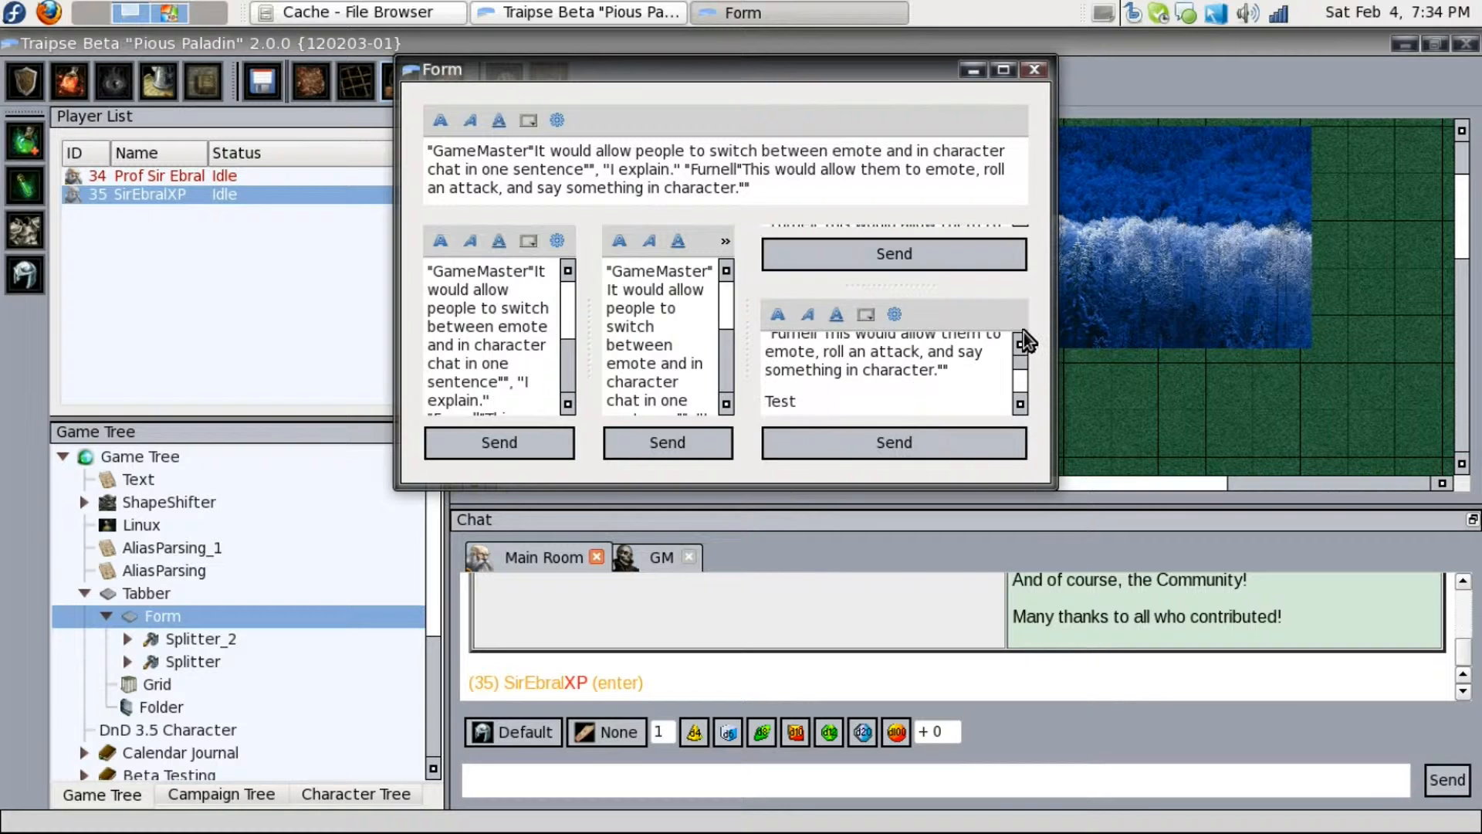
scroll(966, 317, down, 1)
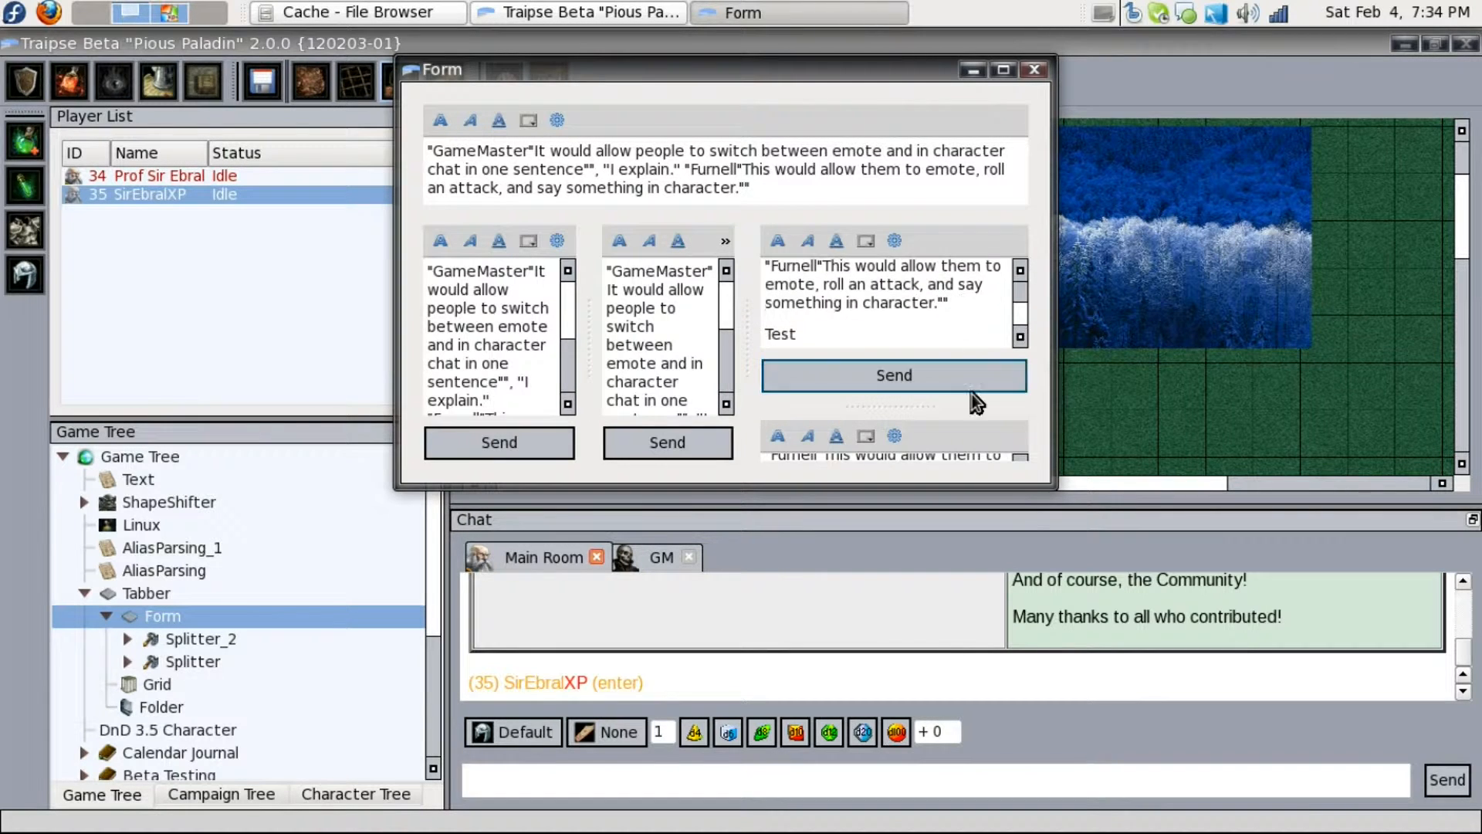
drag(975, 404, 983, 340)
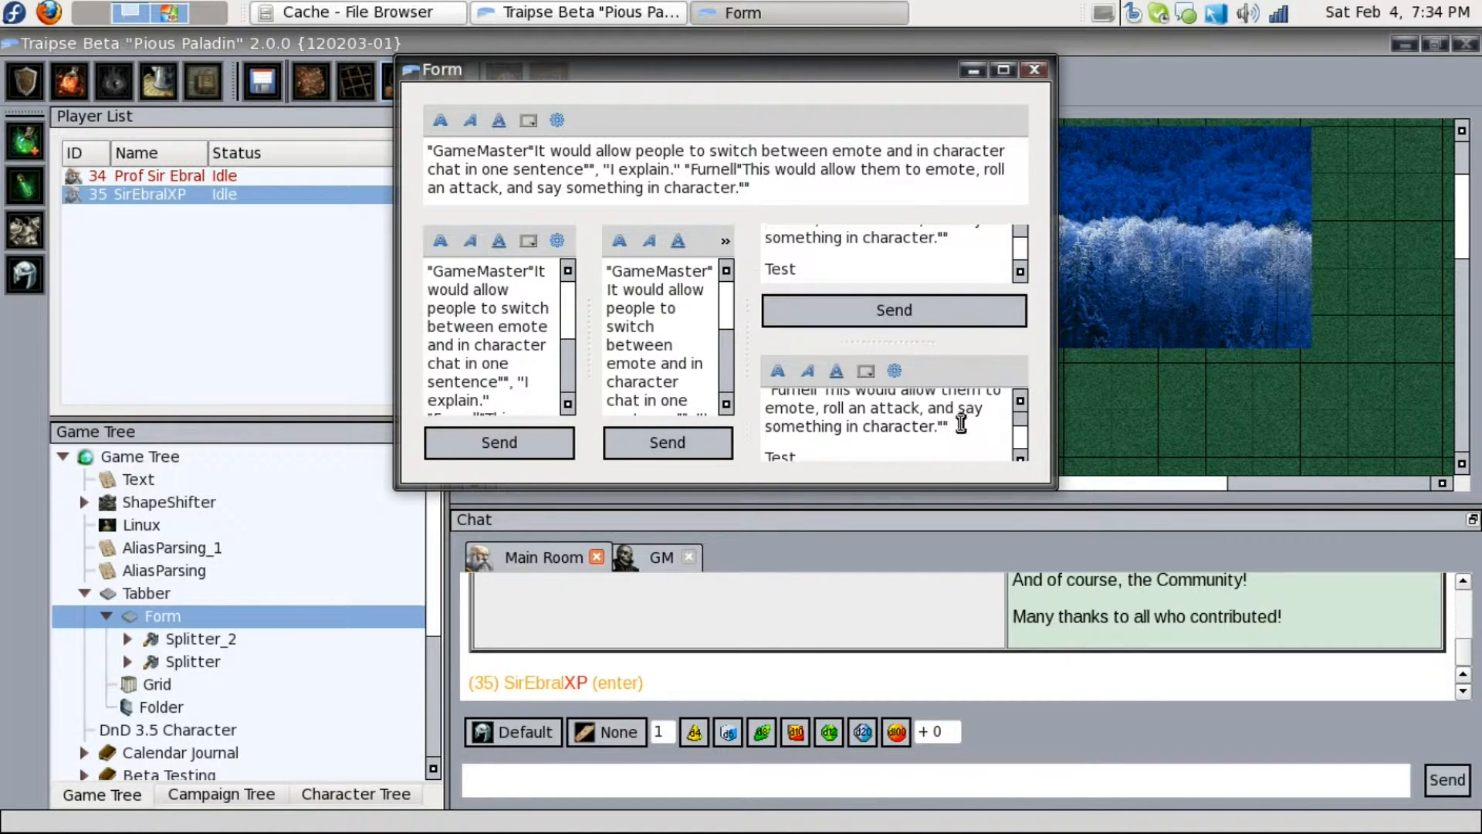
Maximize the Form window, narrow the two side-by-side text panes with their dividers, and restore and close the window
click(1003, 70)
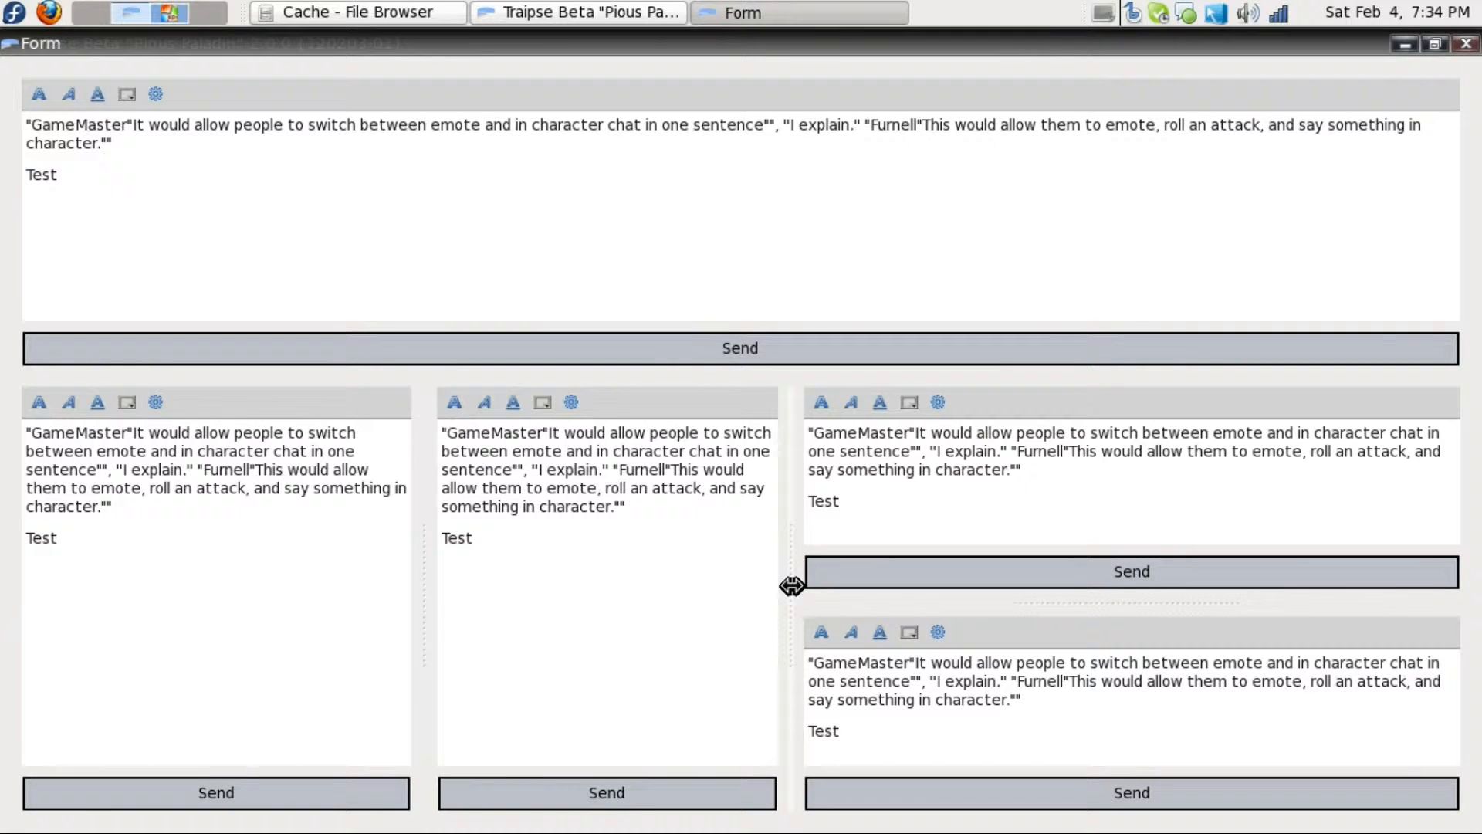
drag(791, 586, 535, 595)
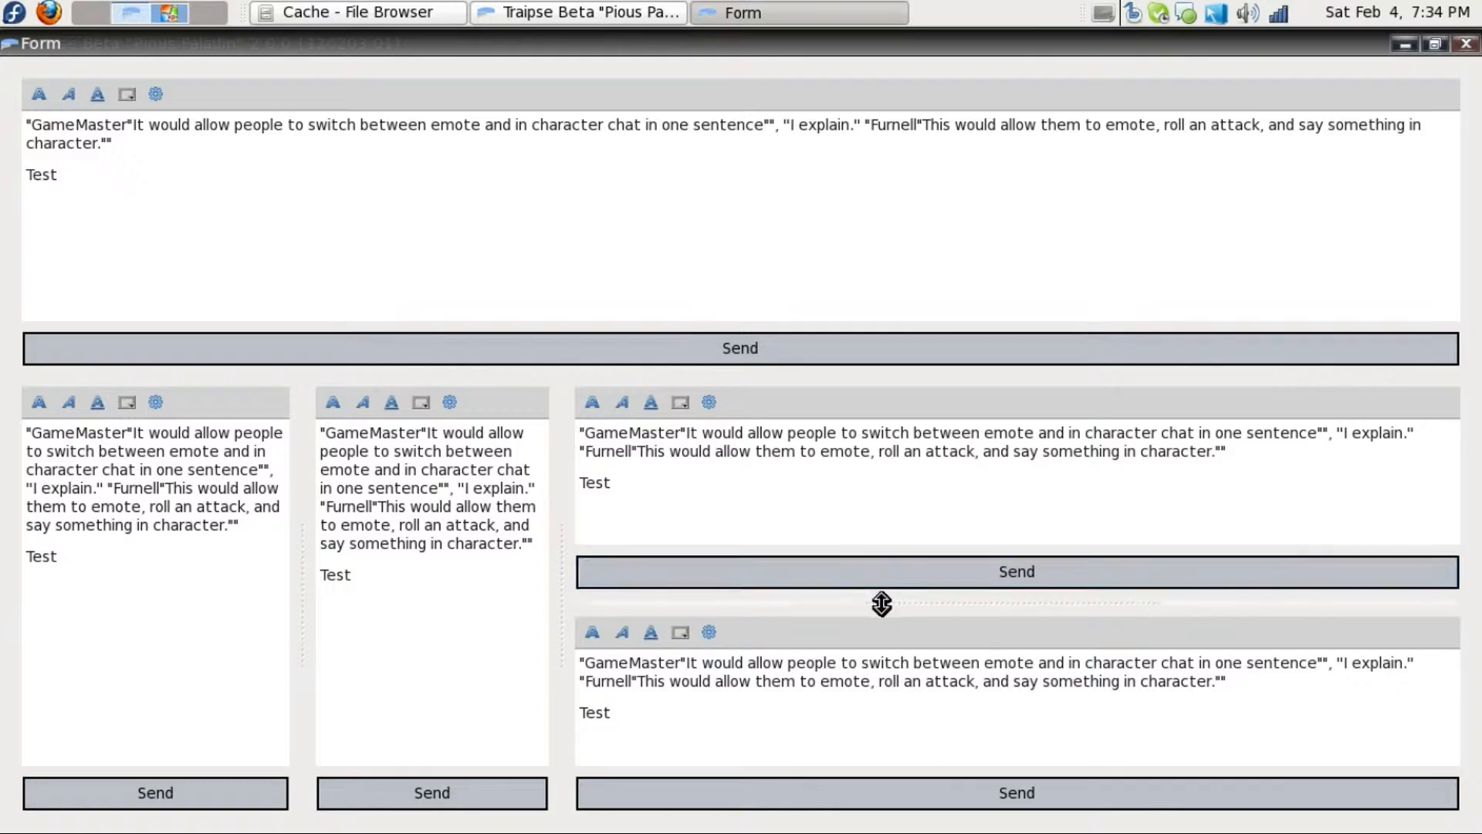
drag(306, 583, 272, 586)
click(1435, 44)
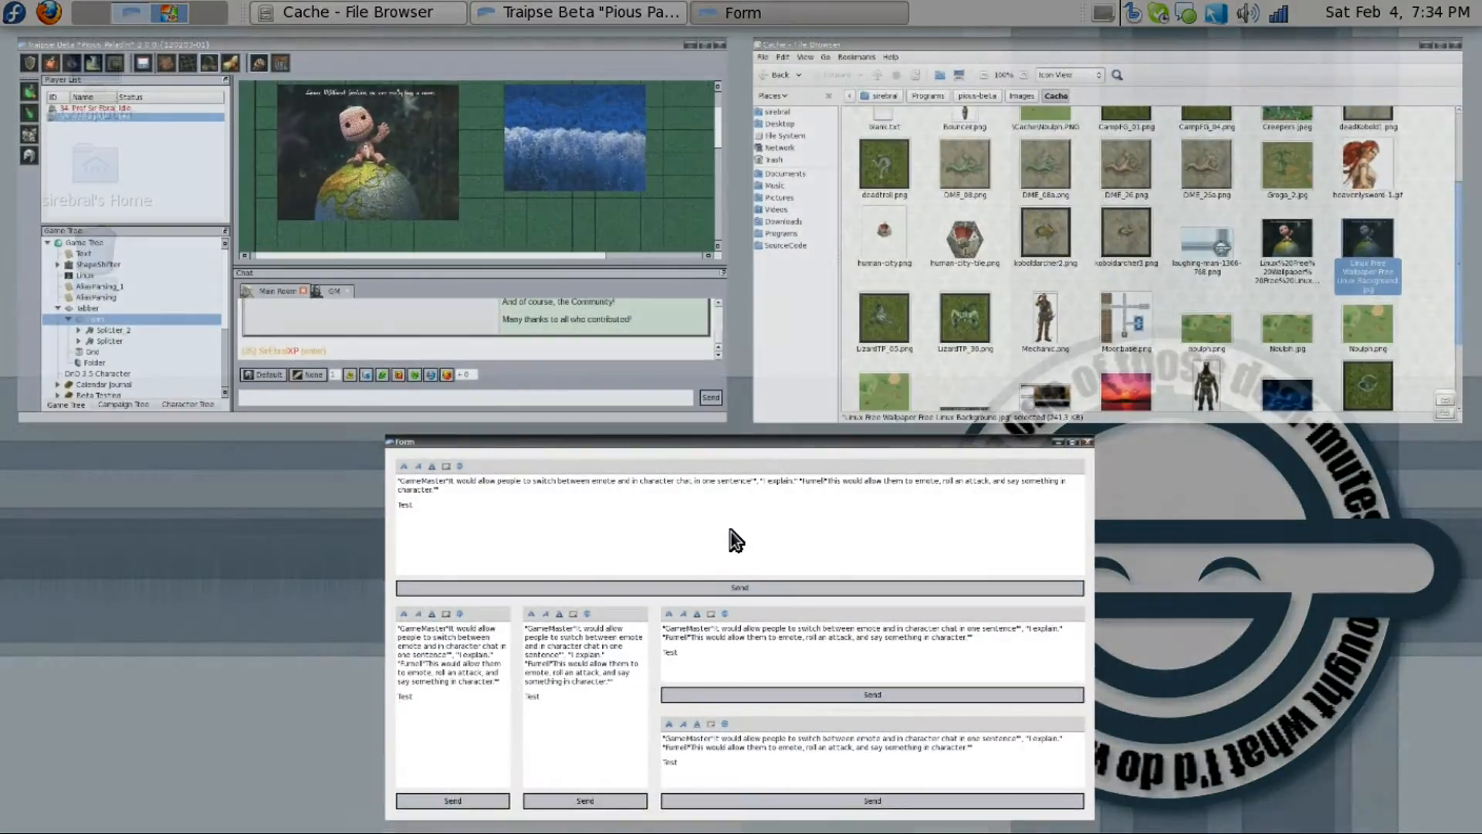
click(1419, 44)
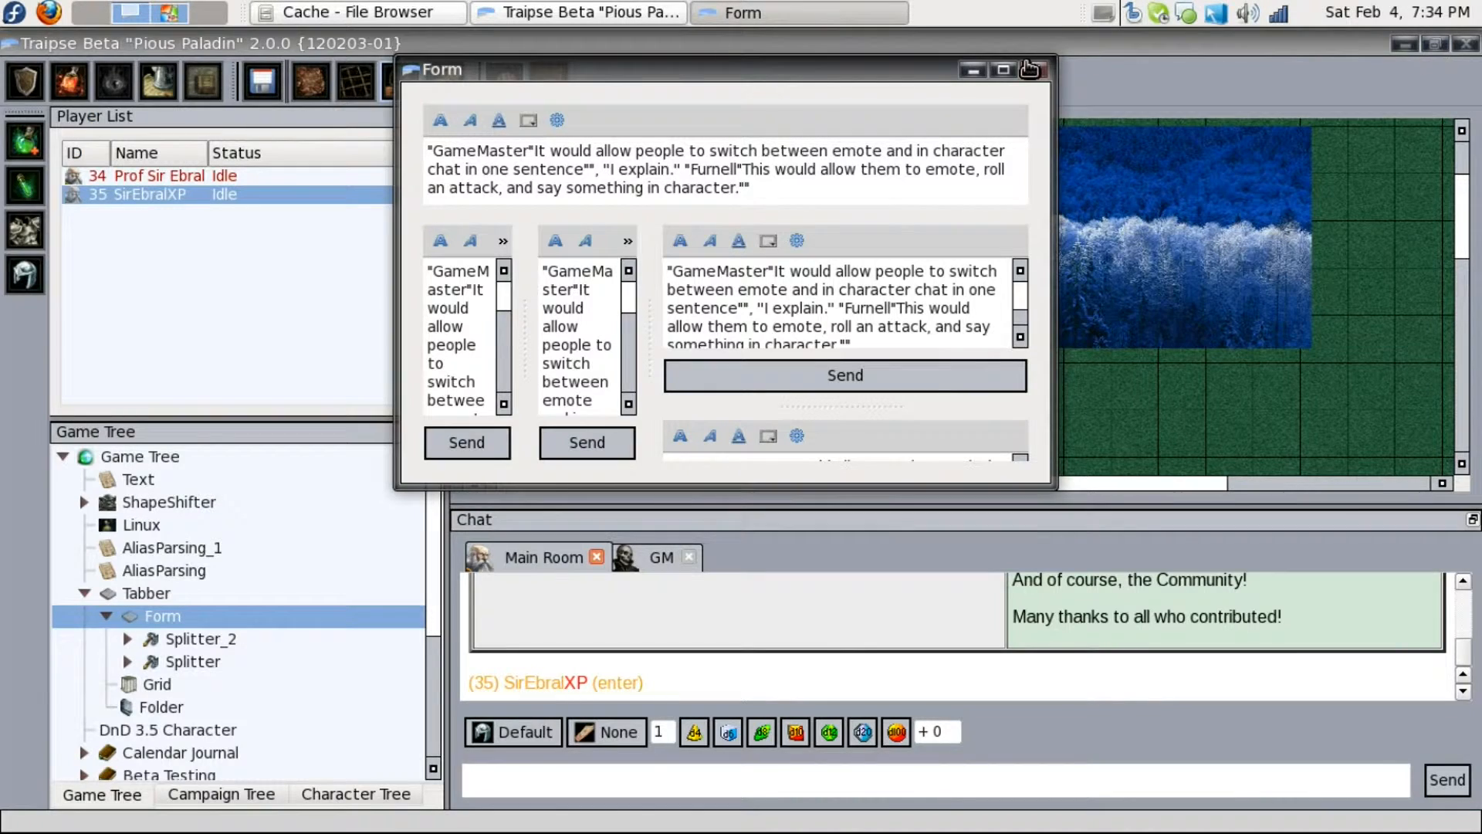
click(1033, 73)
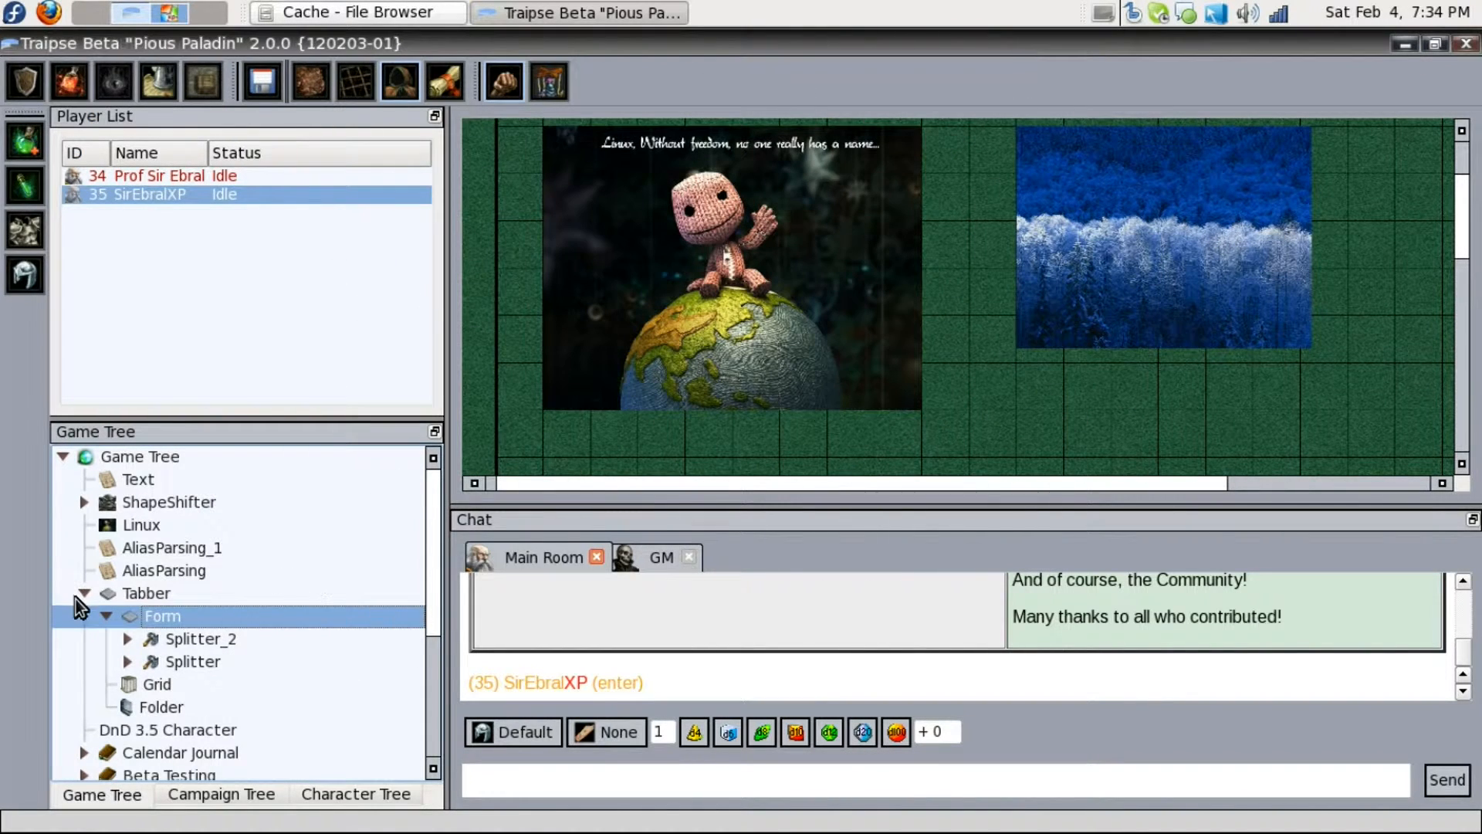
Collapse Tabber, open the Text node in the Game Tree, reposition its window over the map, and close it
click(84, 593)
double_click(128, 483)
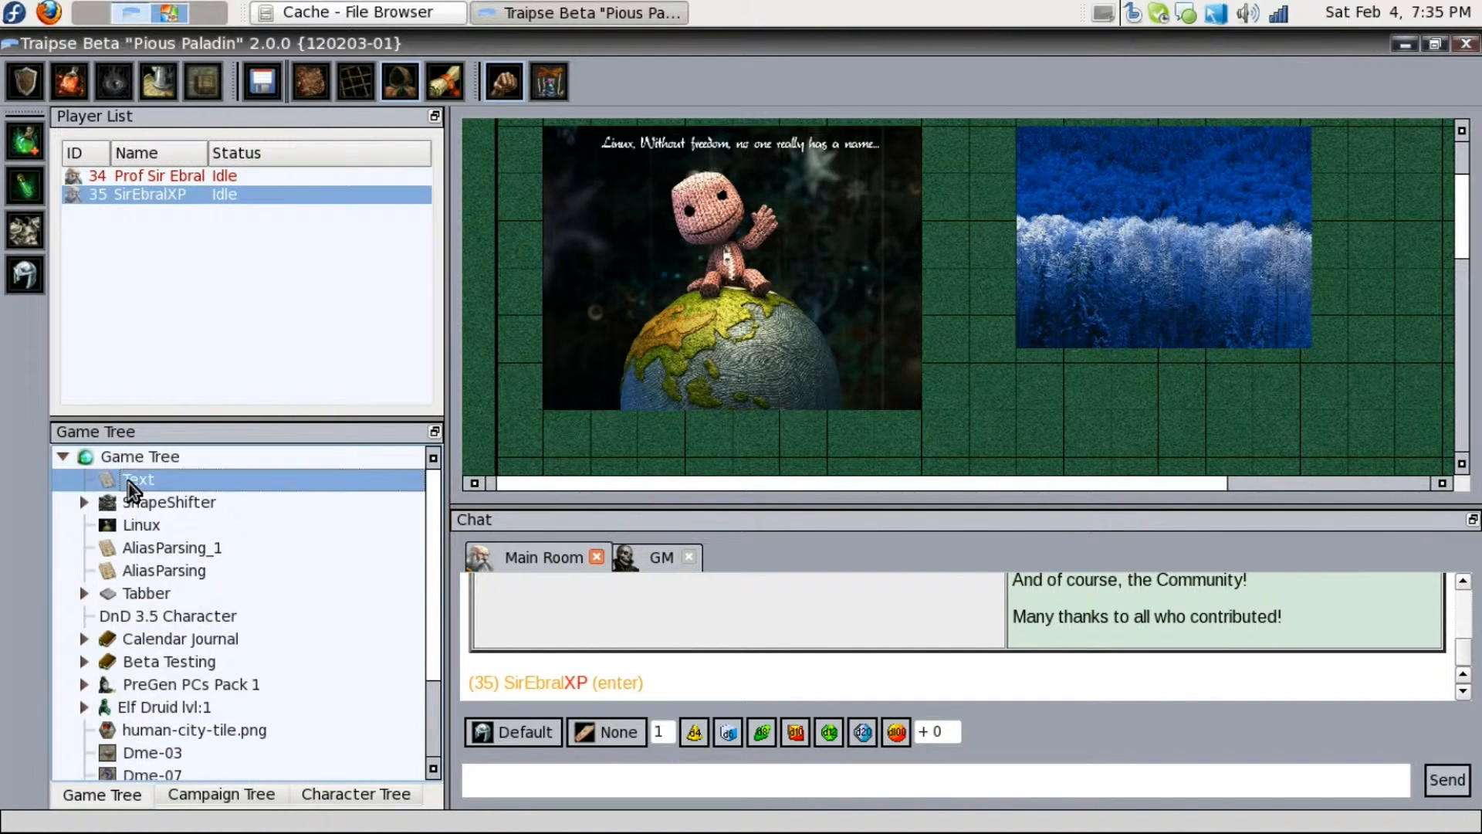
drag(880, 199, 818, 161)
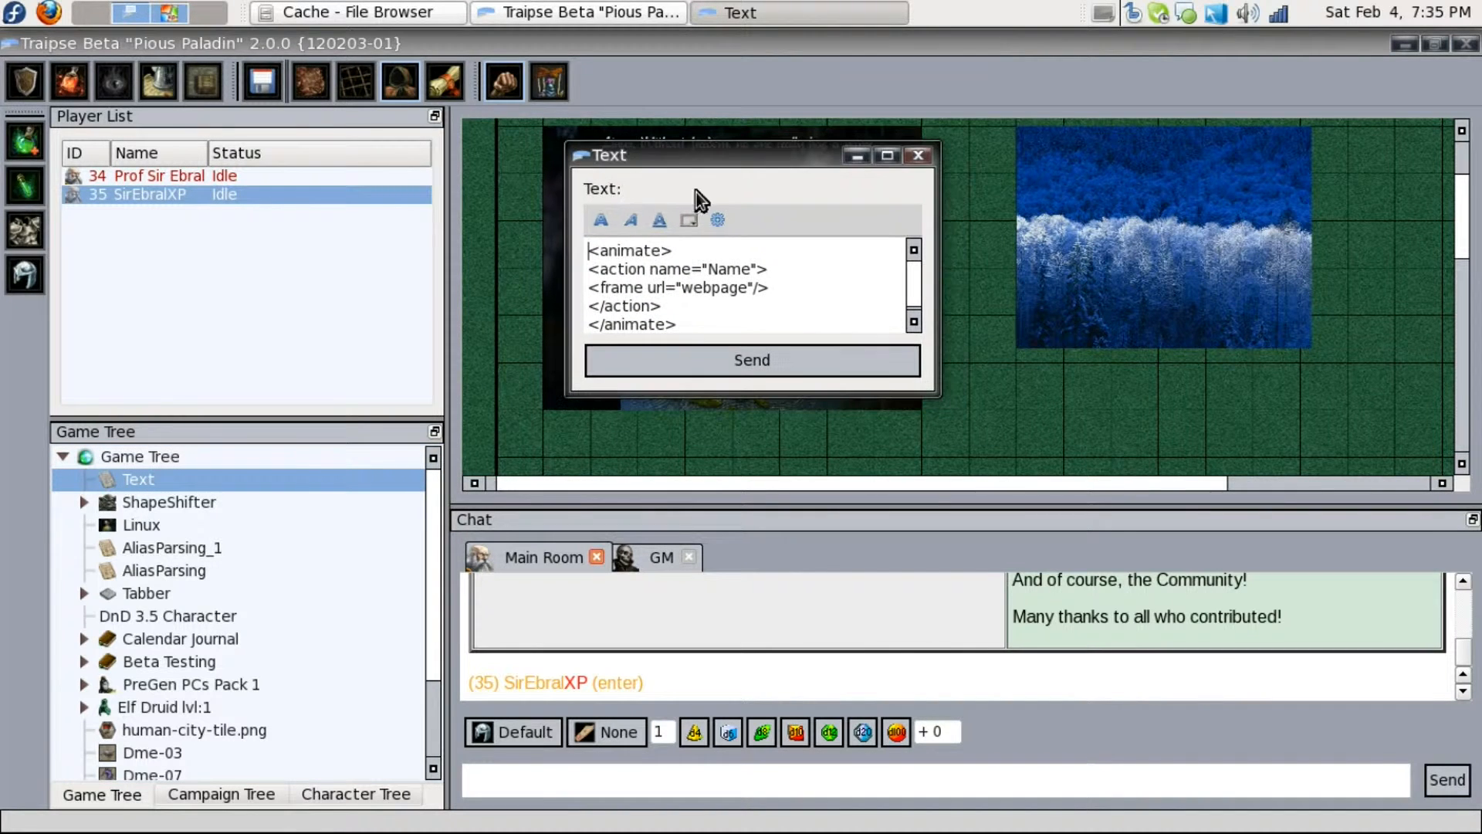
click(918, 155)
Expand Tabber, open its Grid node, move the window up over the map to view the cells, and close it
click(85, 593)
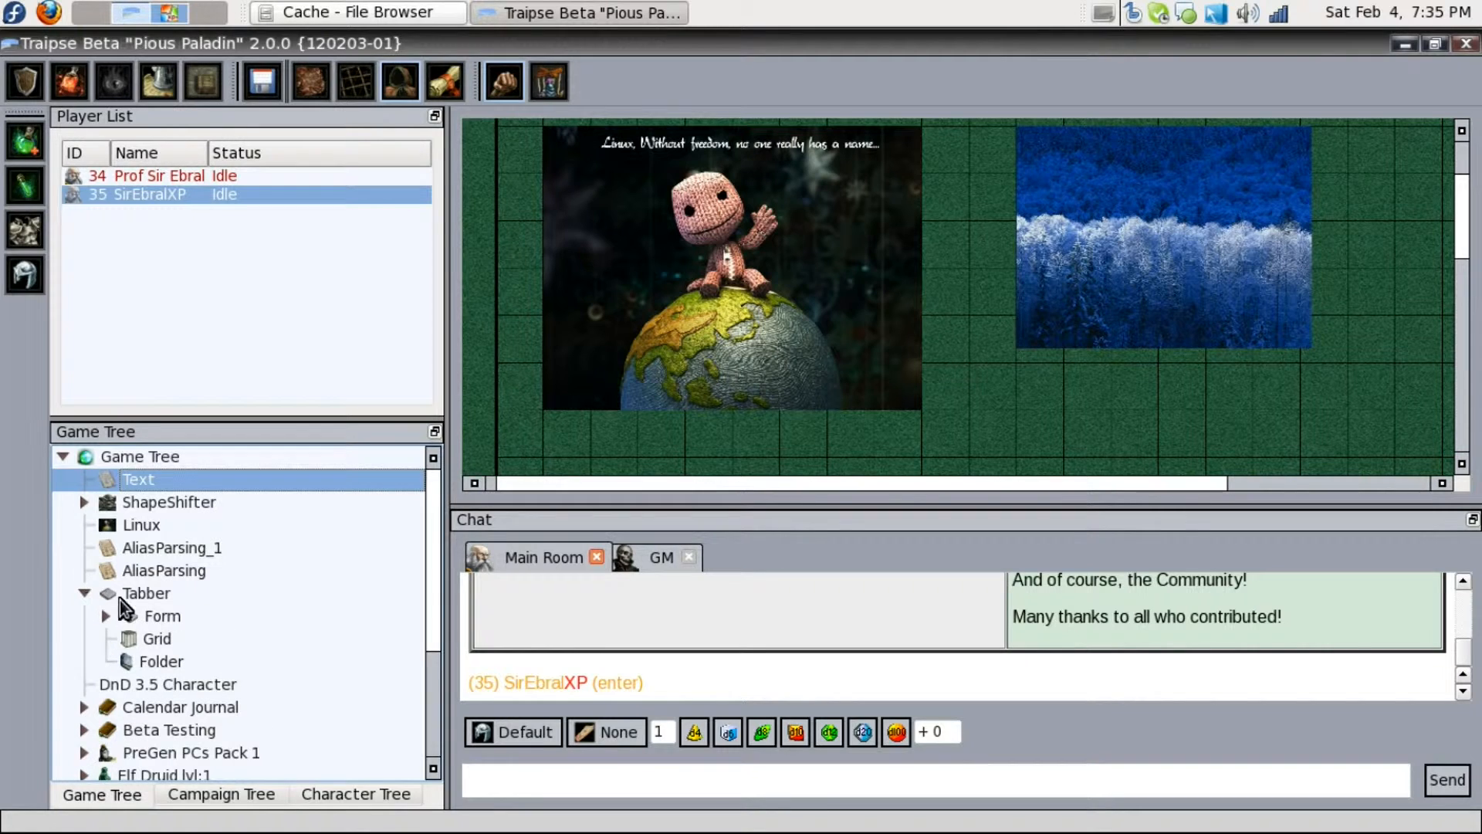
double_click(133, 639)
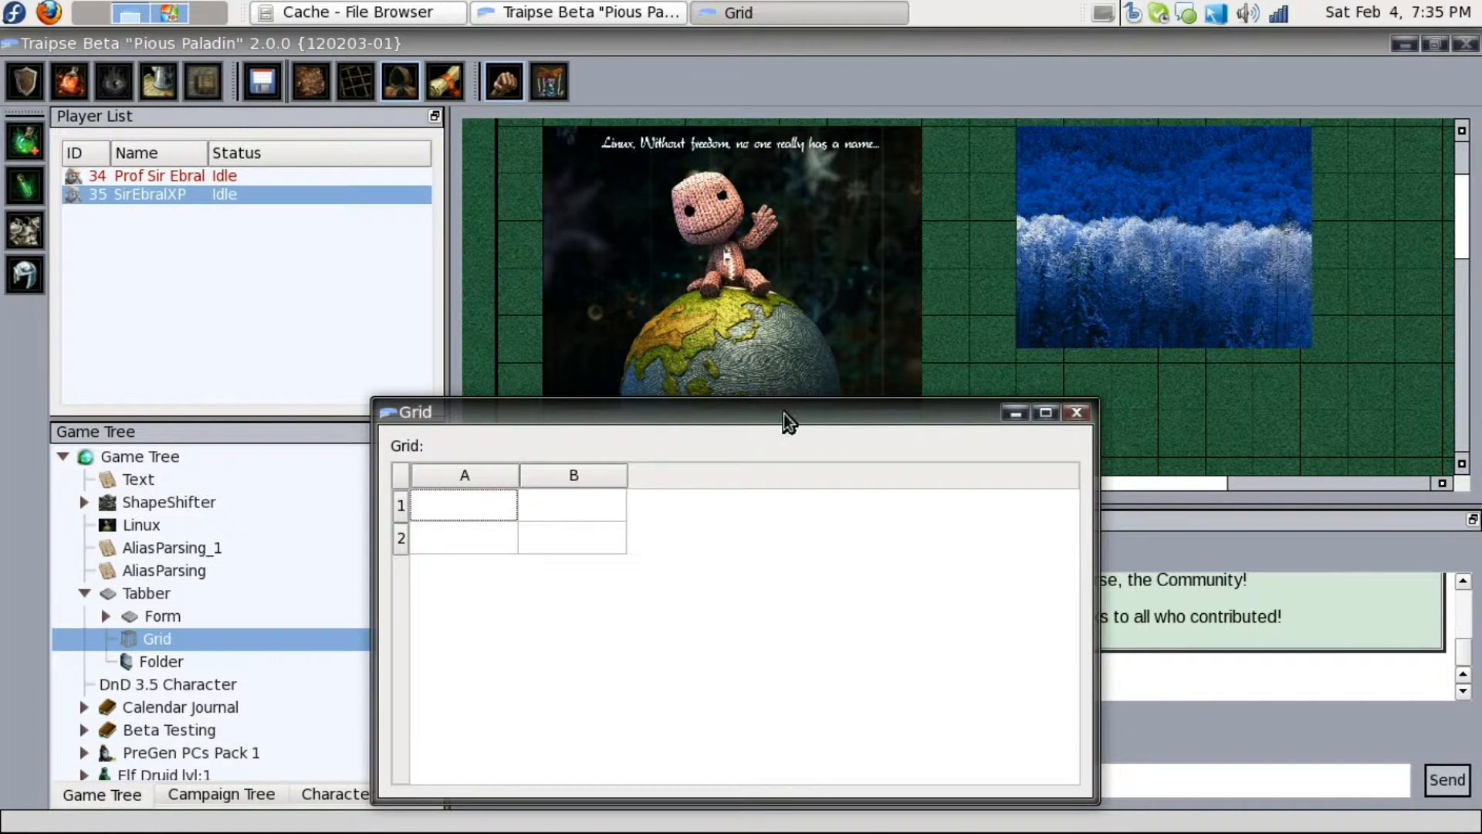
drag(786, 423, 760, 117)
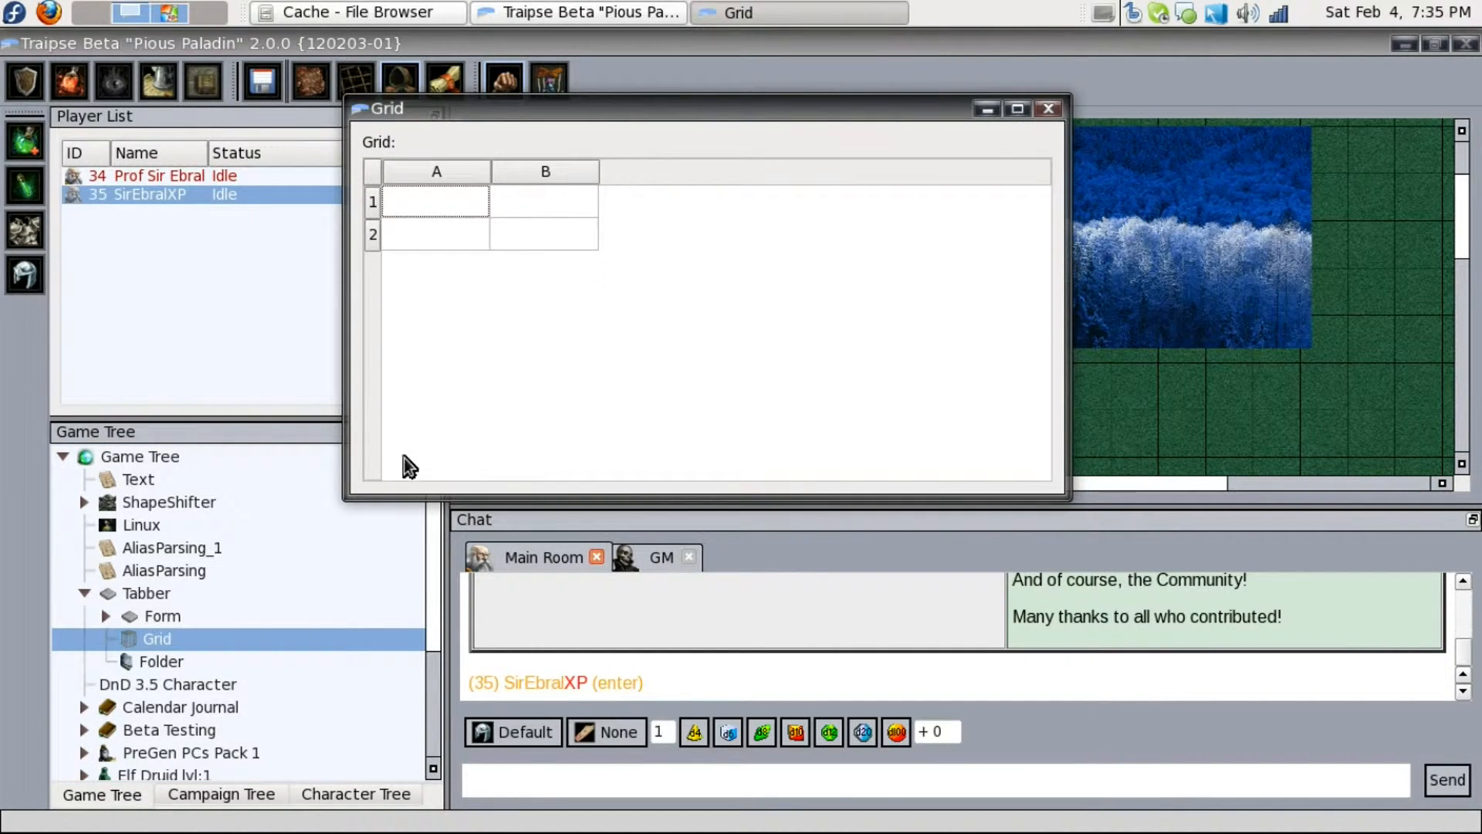
click(1048, 109)
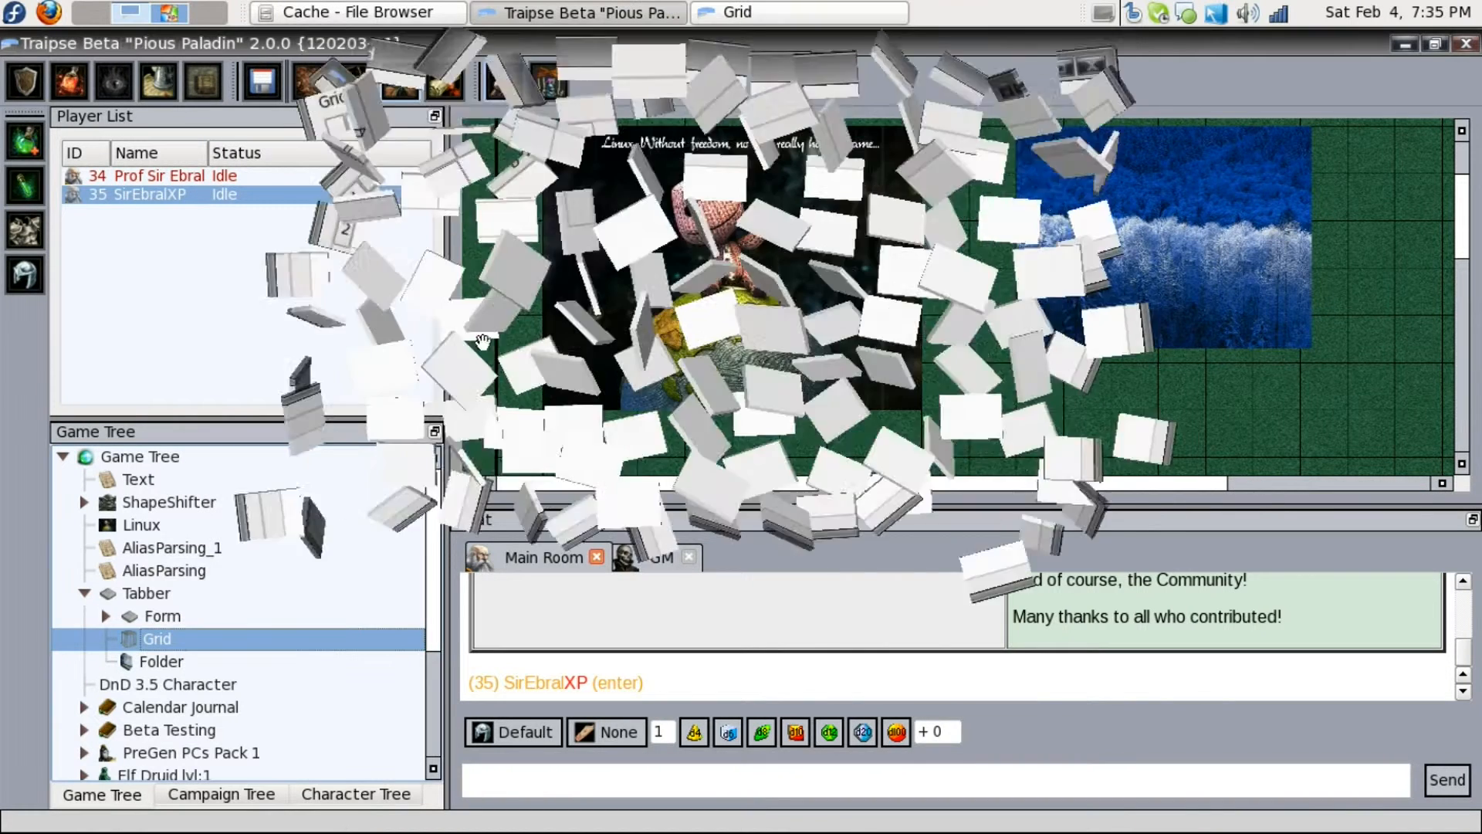
Open the Folder node under Tabber, reposition its window over the map, and close it
click(128, 621)
double_click(144, 662)
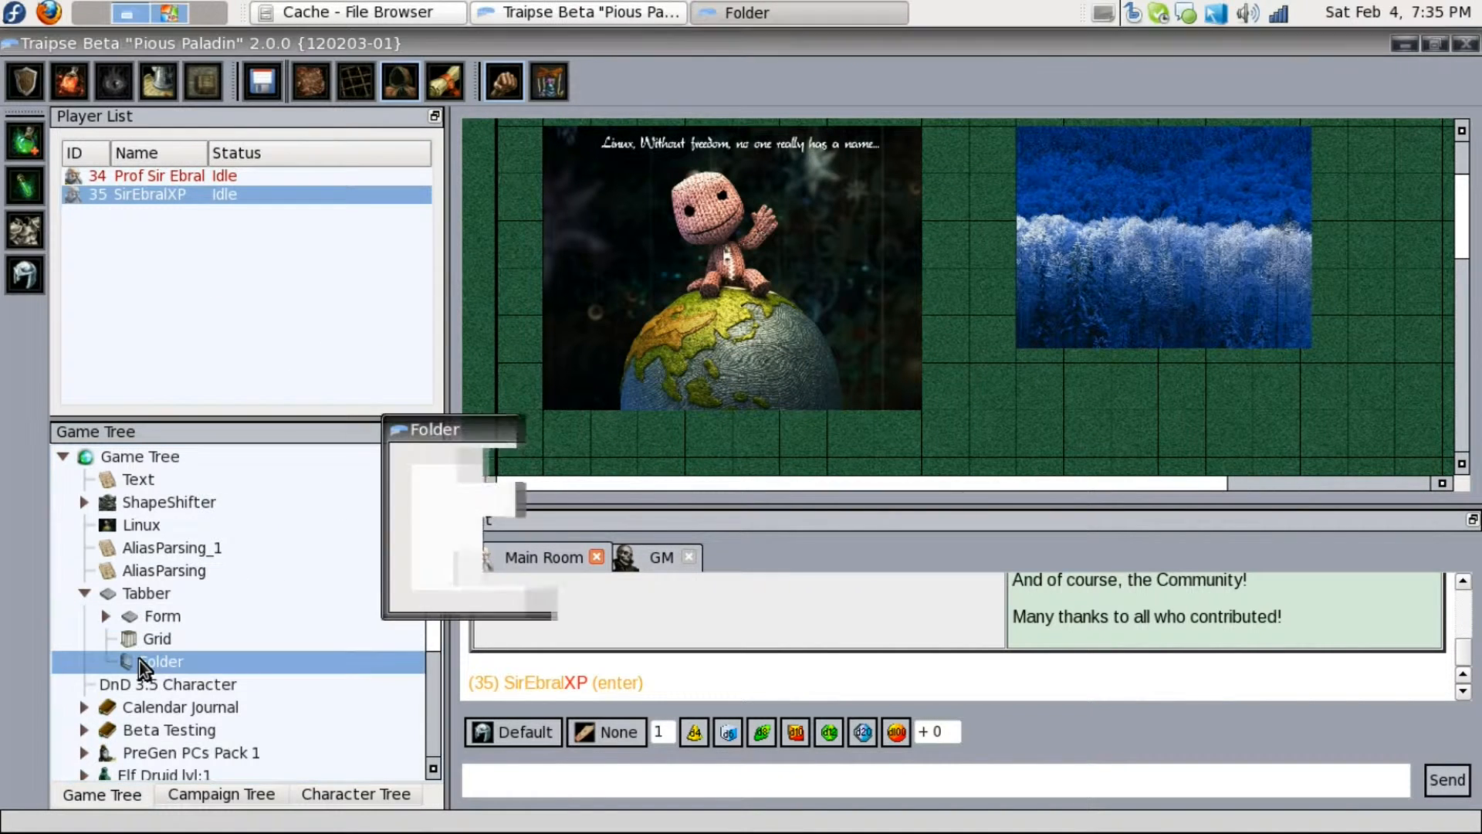
drag(640, 432, 698, 202)
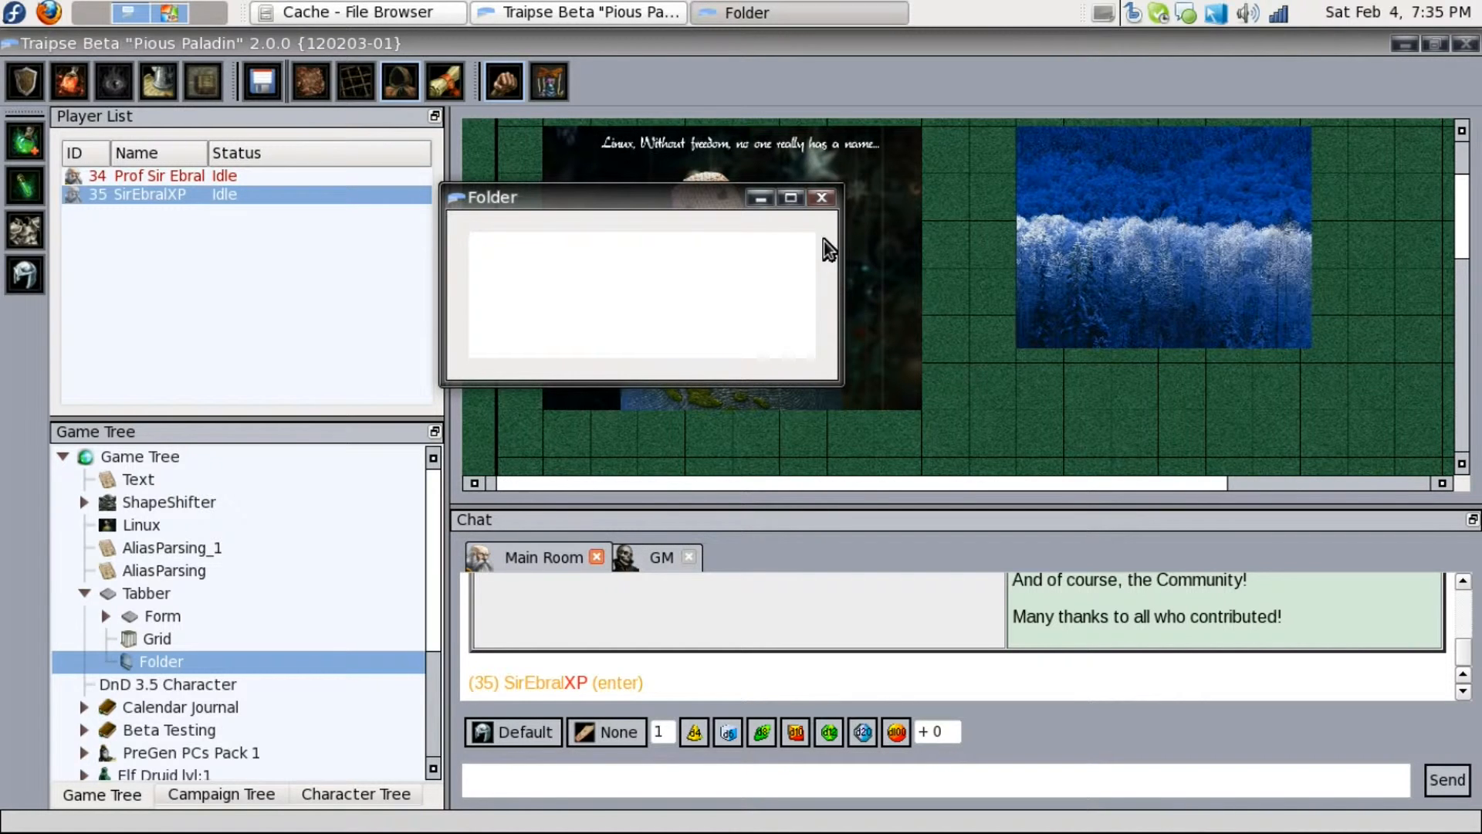
click(823, 201)
View and close the Form window, and do the same for the Splitter node nested inside Form's Splitter
double_click(139, 624)
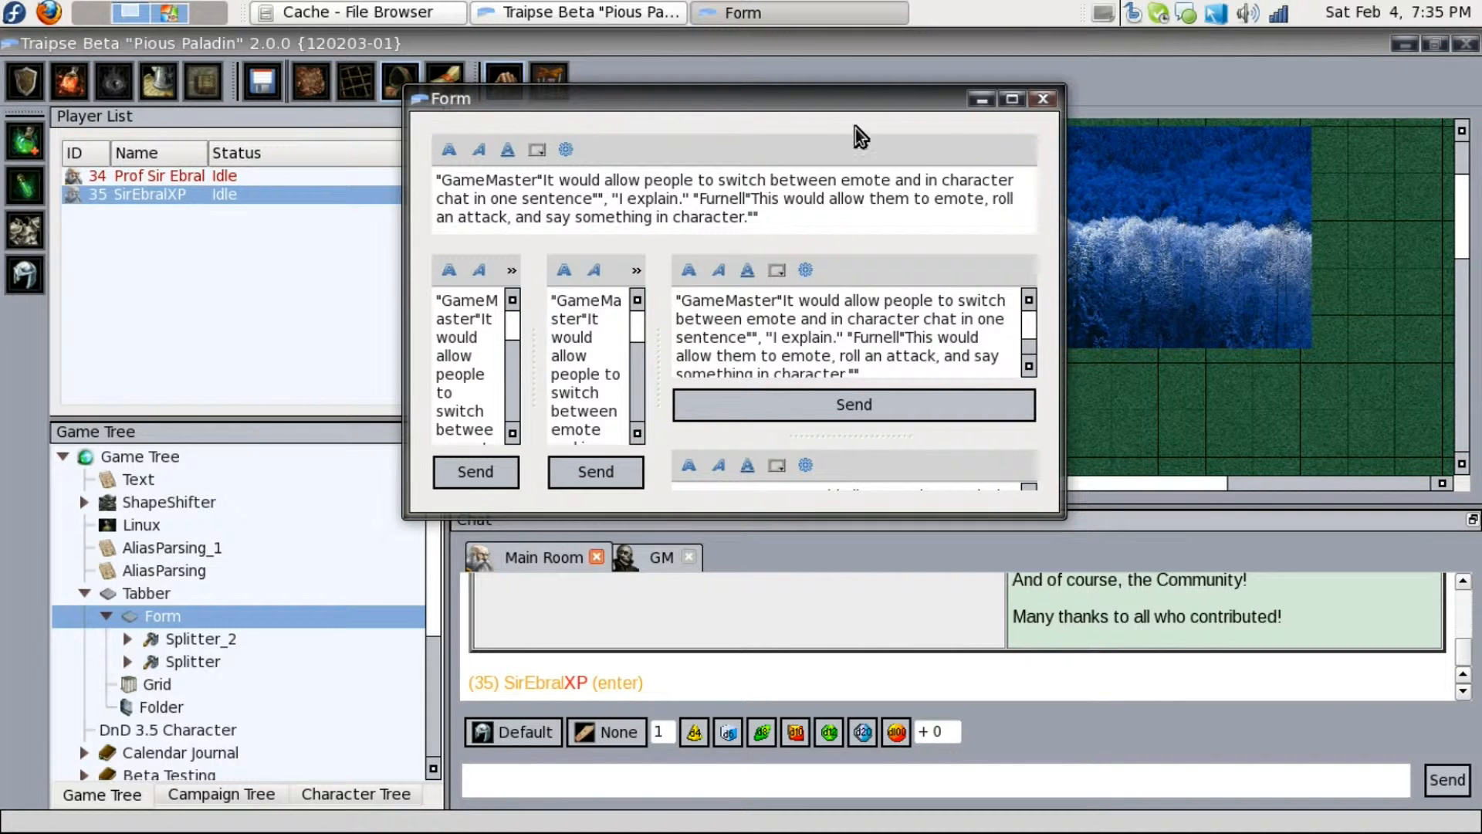
click(1043, 99)
click(128, 662)
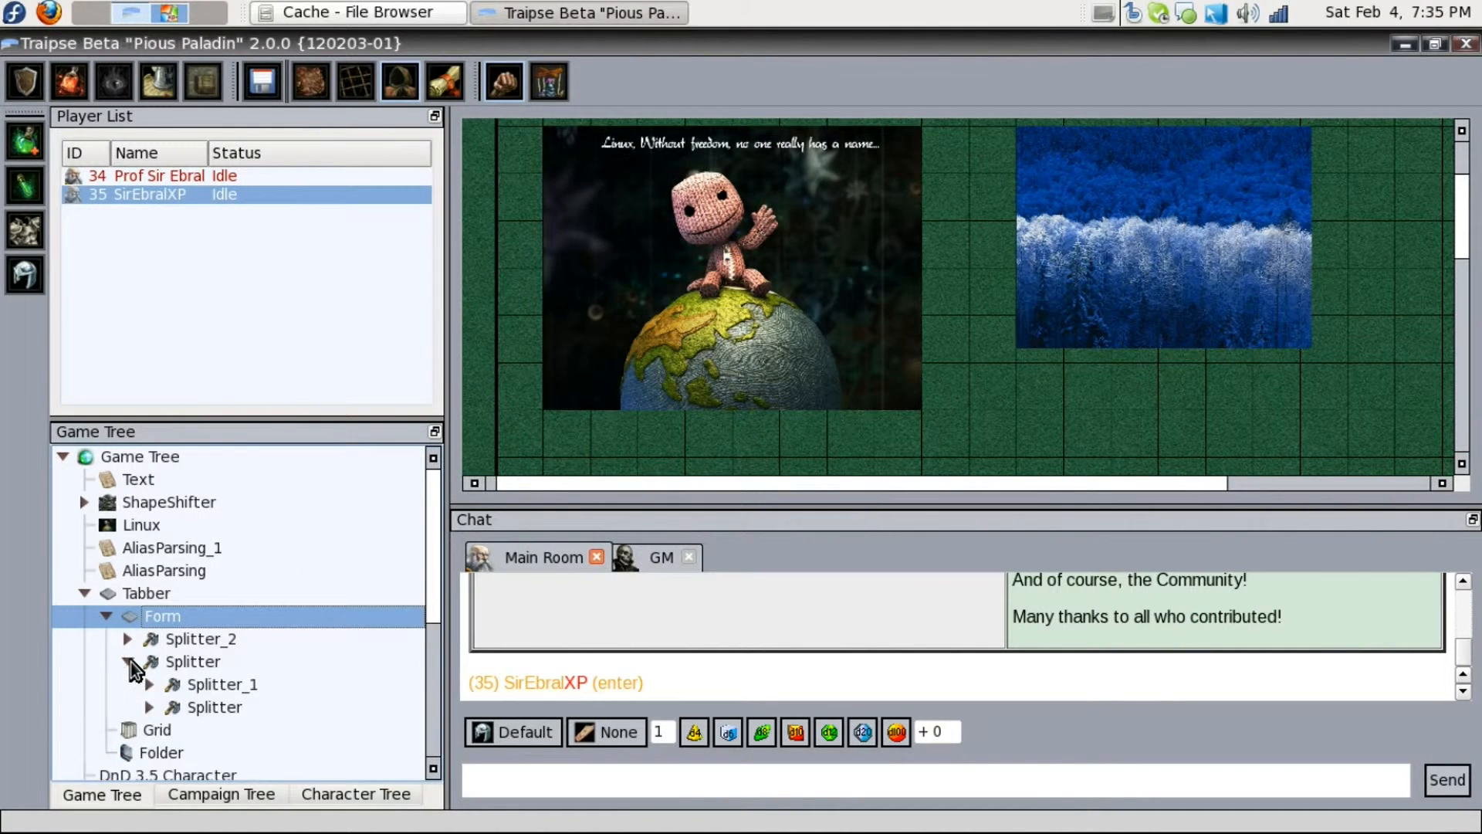
click(149, 708)
double_click(189, 707)
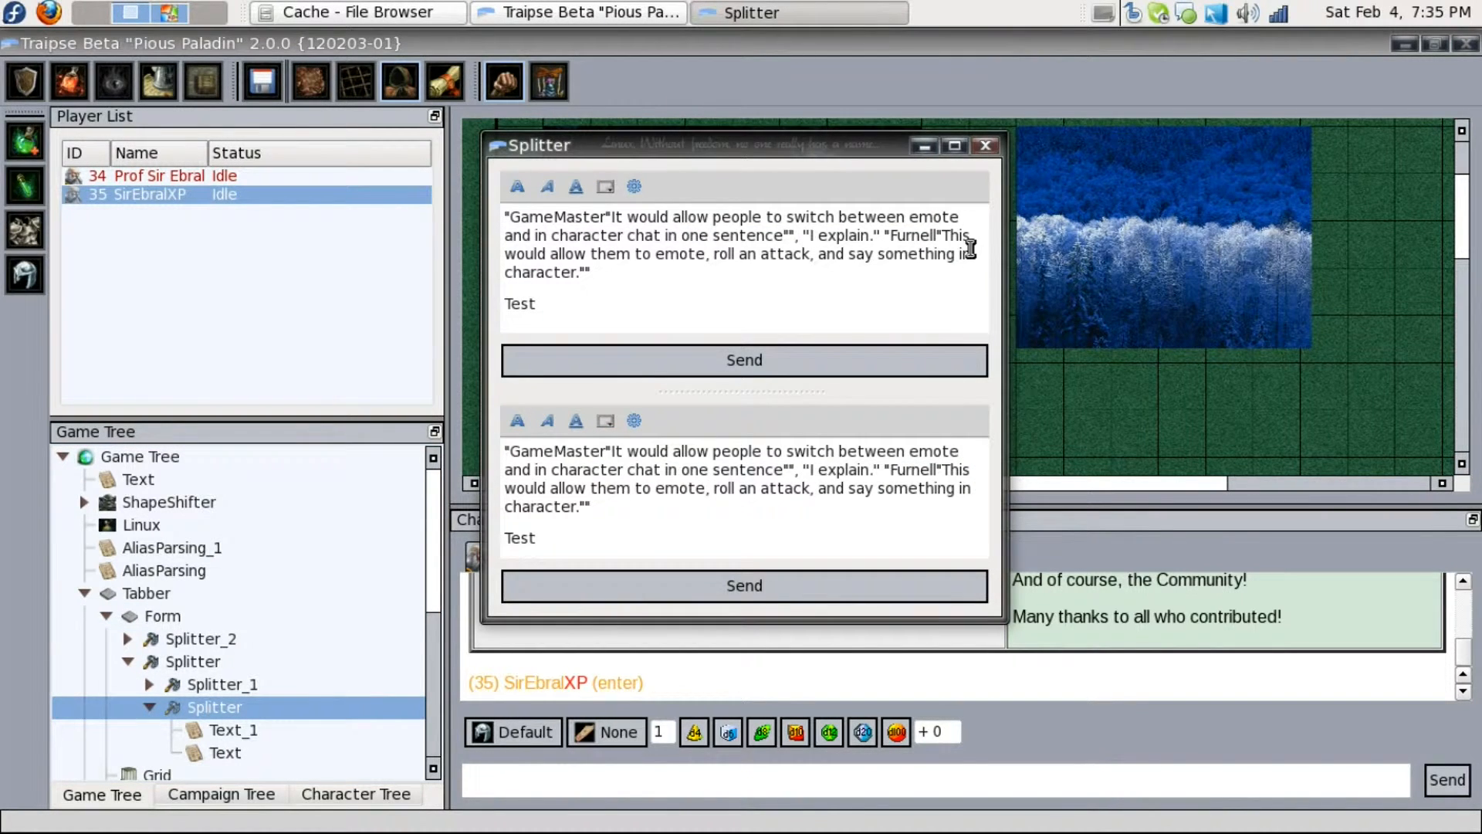
click(985, 145)
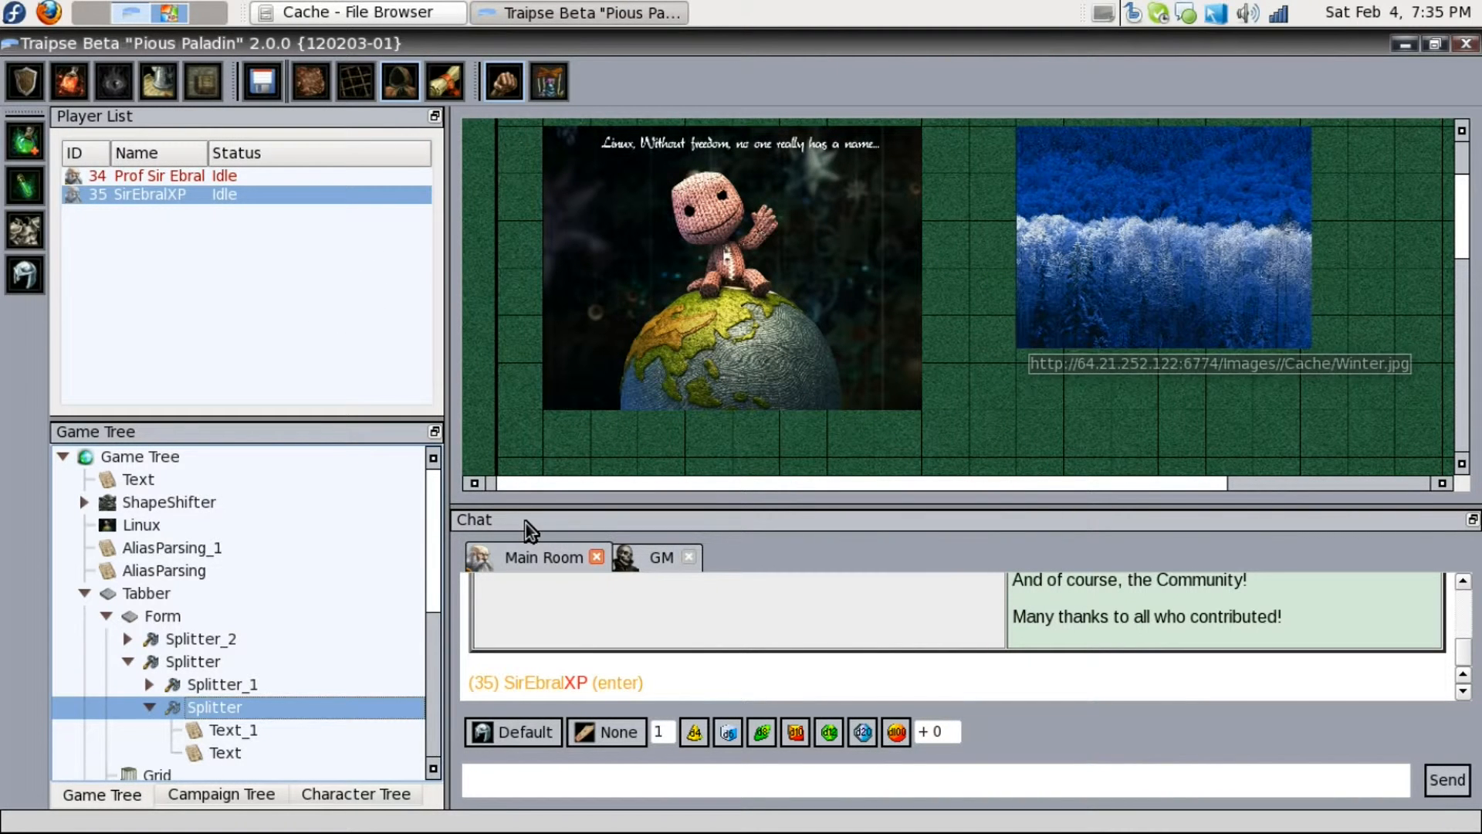
Show the end of the Game Tree and make its pane slightly taller by shrinking the Player List
scroll(253, 562, down, 3)
scroll(253, 562, down, 2)
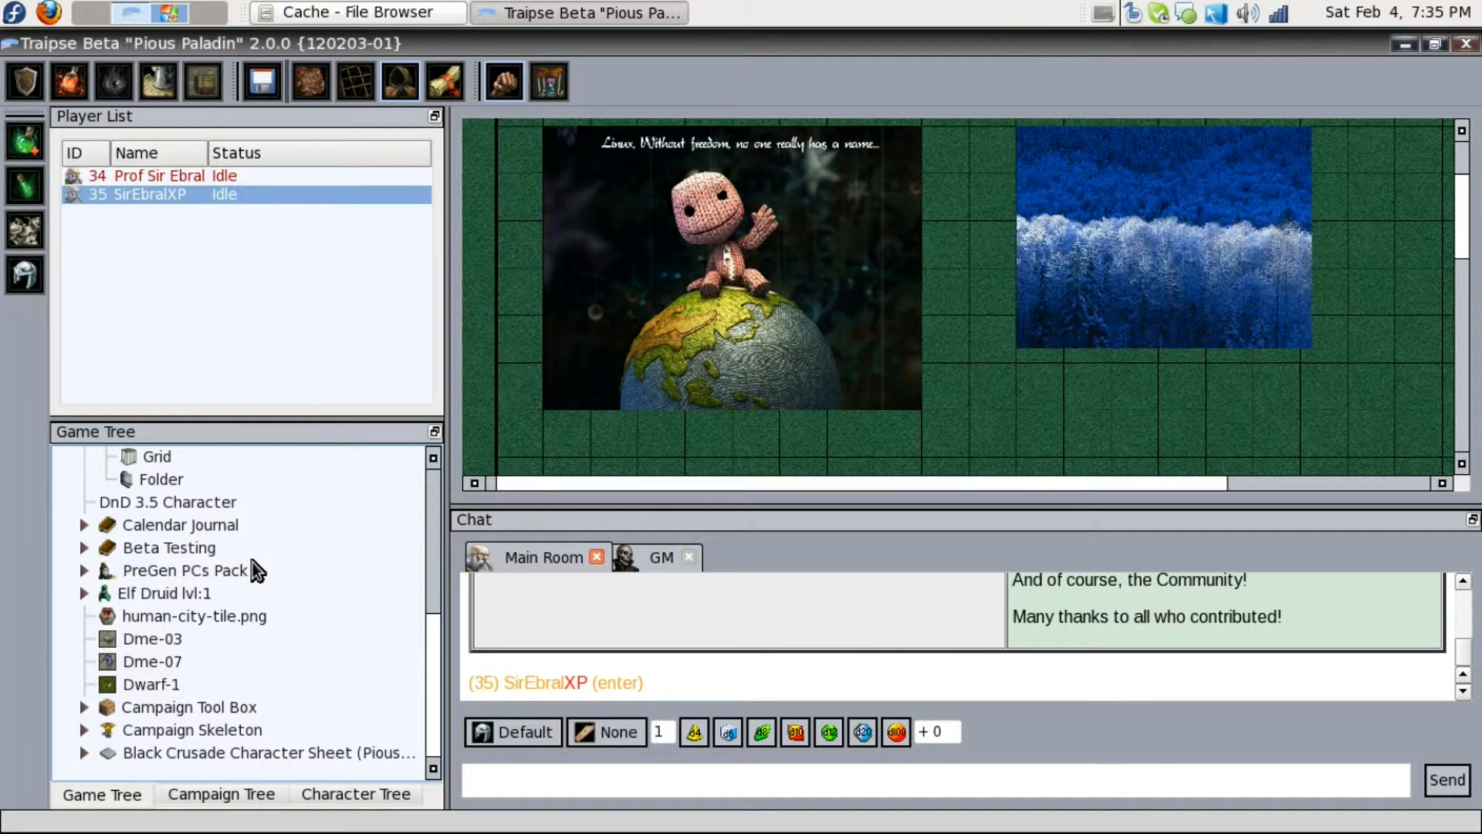
drag(221, 419, 220, 404)
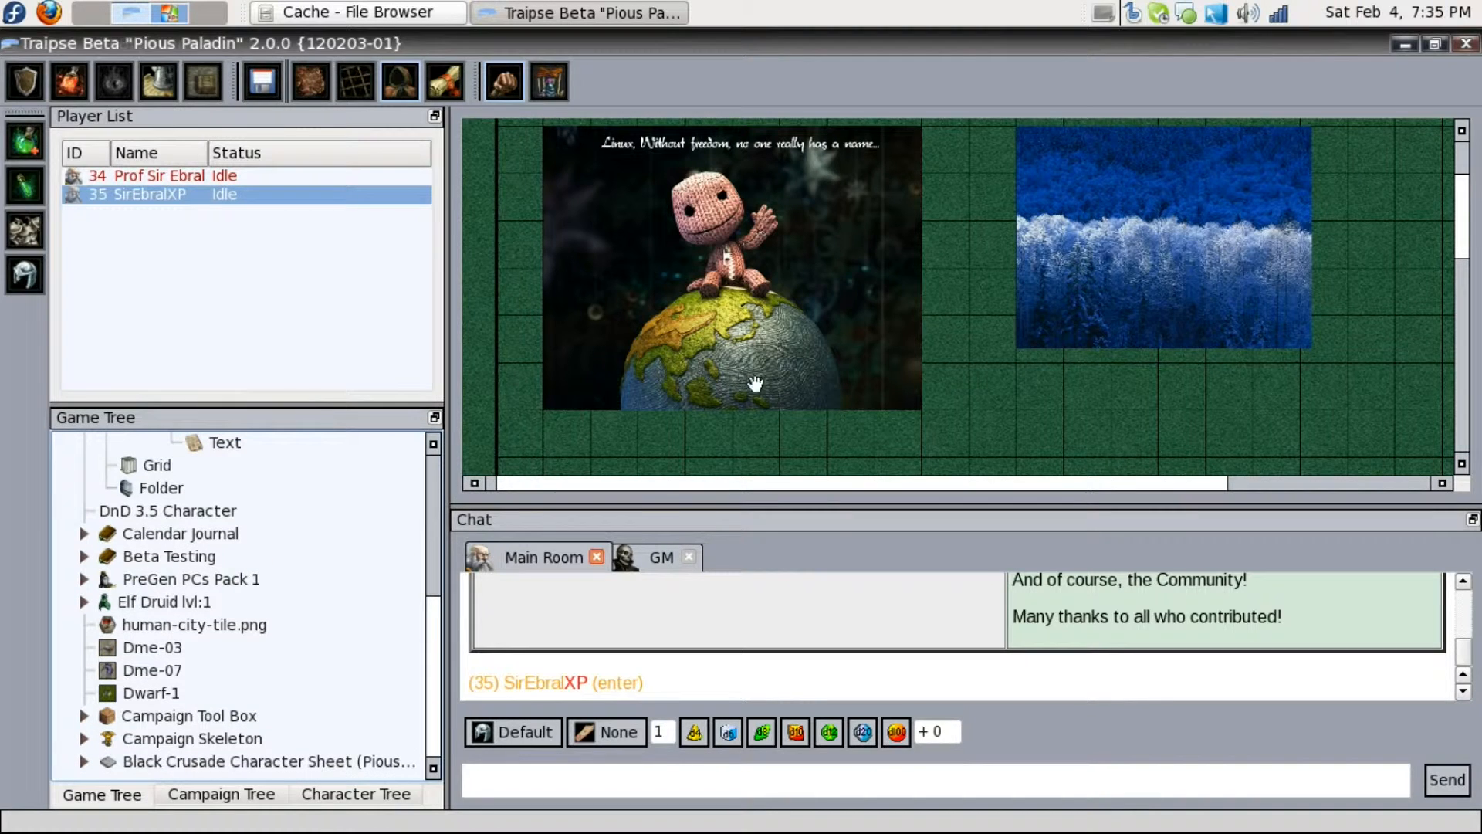
Move the Linux wallpaper and the winter forest image down and to the right on the map grid
scroll(986, 433, up, 3)
scroll(919, 335, left, 1)
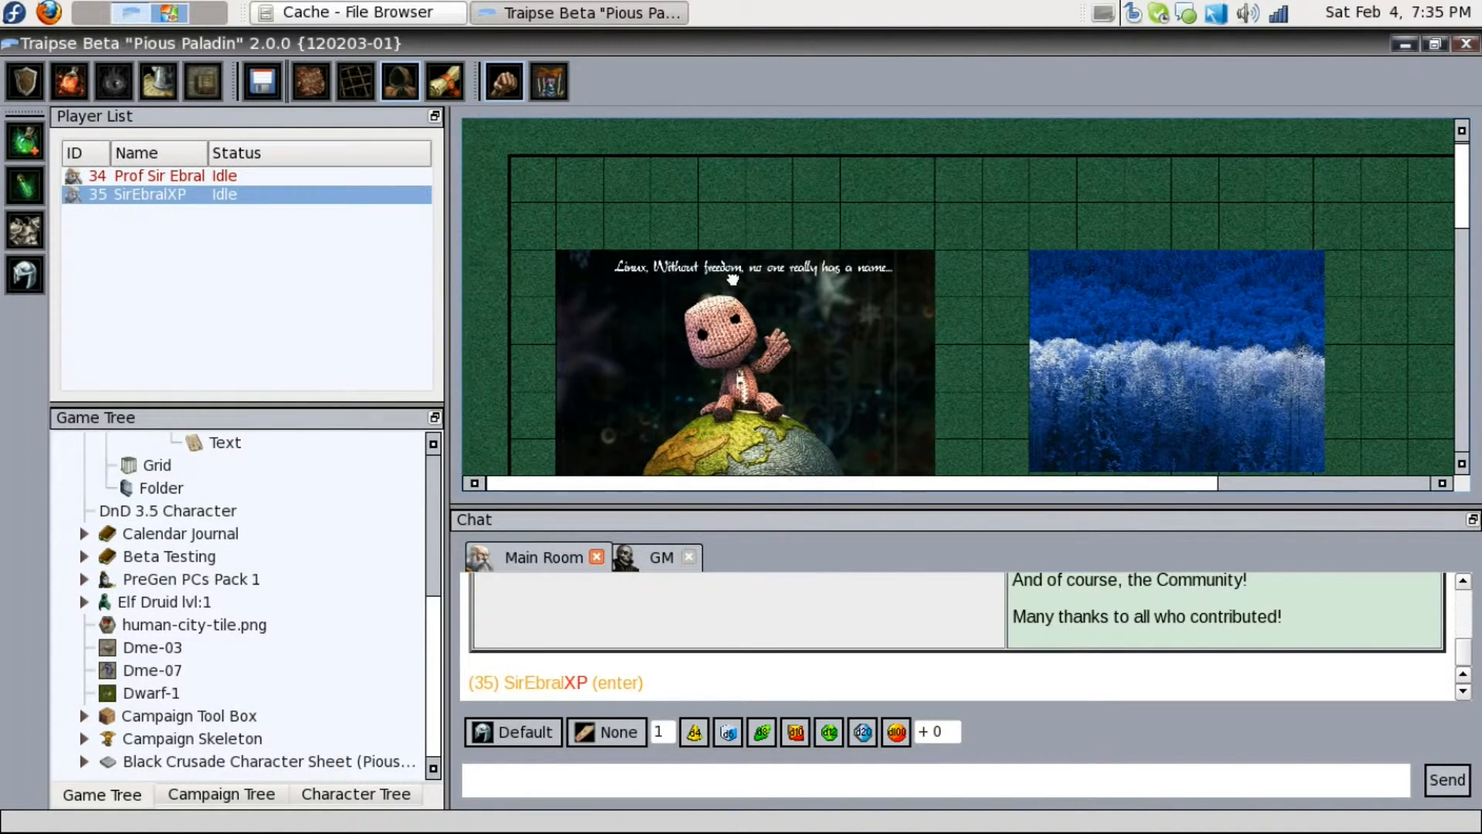
drag(575, 266, 623, 314)
drag(1062, 276, 1125, 331)
scroll(1080, 217, right, 1)
scroll(1079, 217, right, 4)
drag(880, 305, 1036, 301)
scroll(918, 234, left, 2)
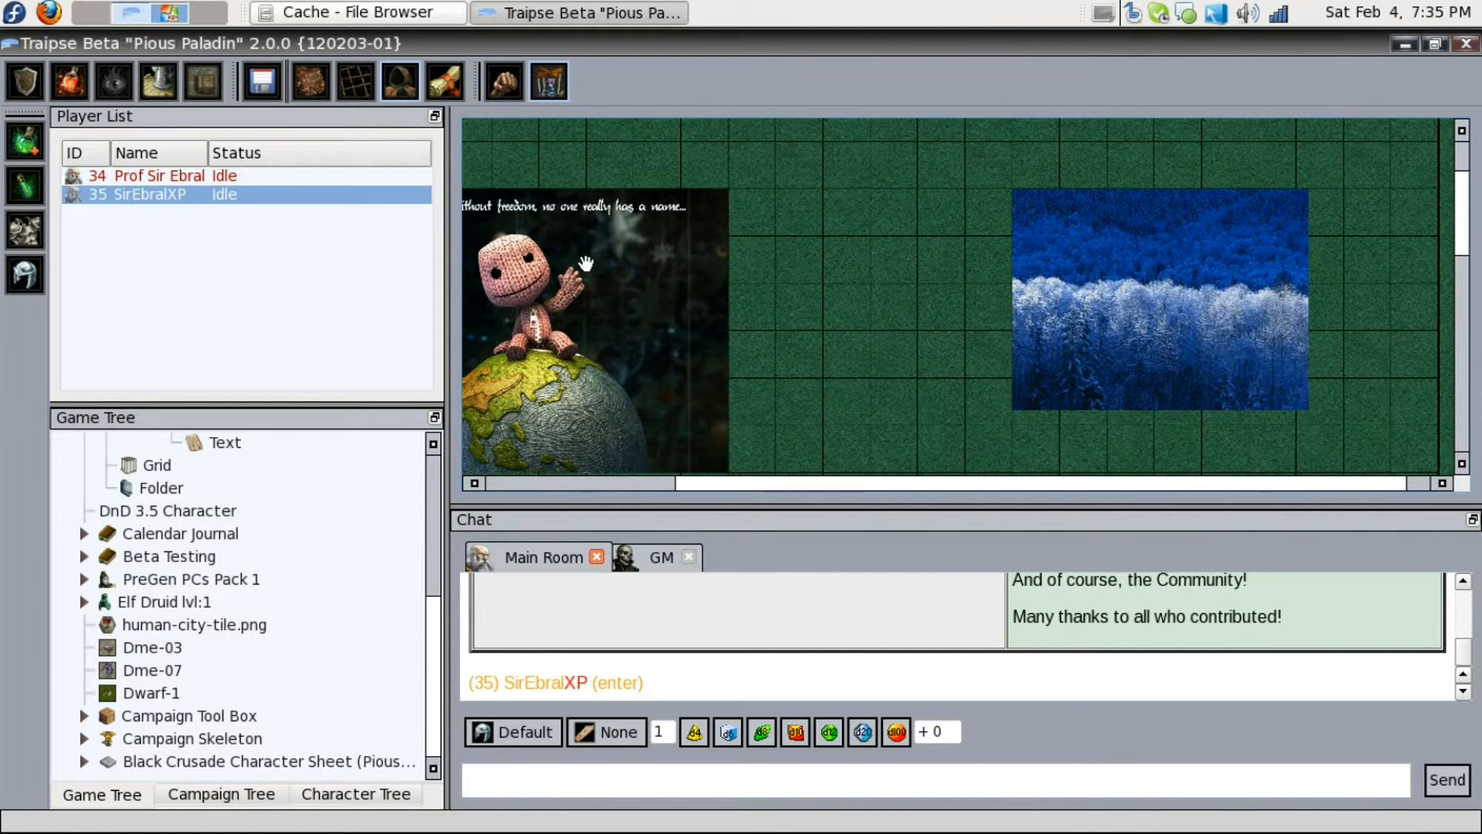
drag(552, 190, 700, 227)
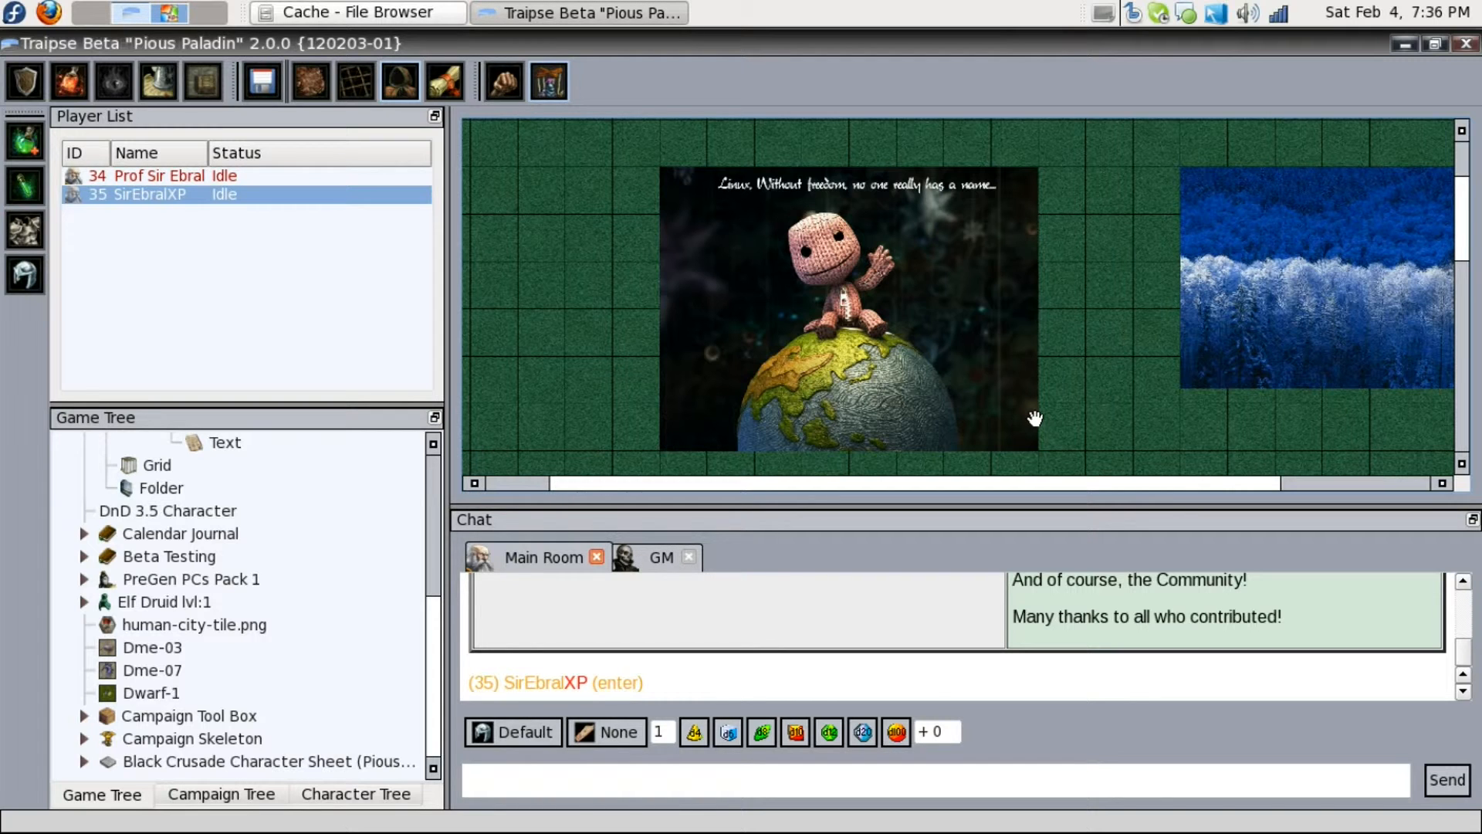
Move the winter forest image one grid square left on the map, closer to the Linux wallpaper
scroll(612, 391, down, 2)
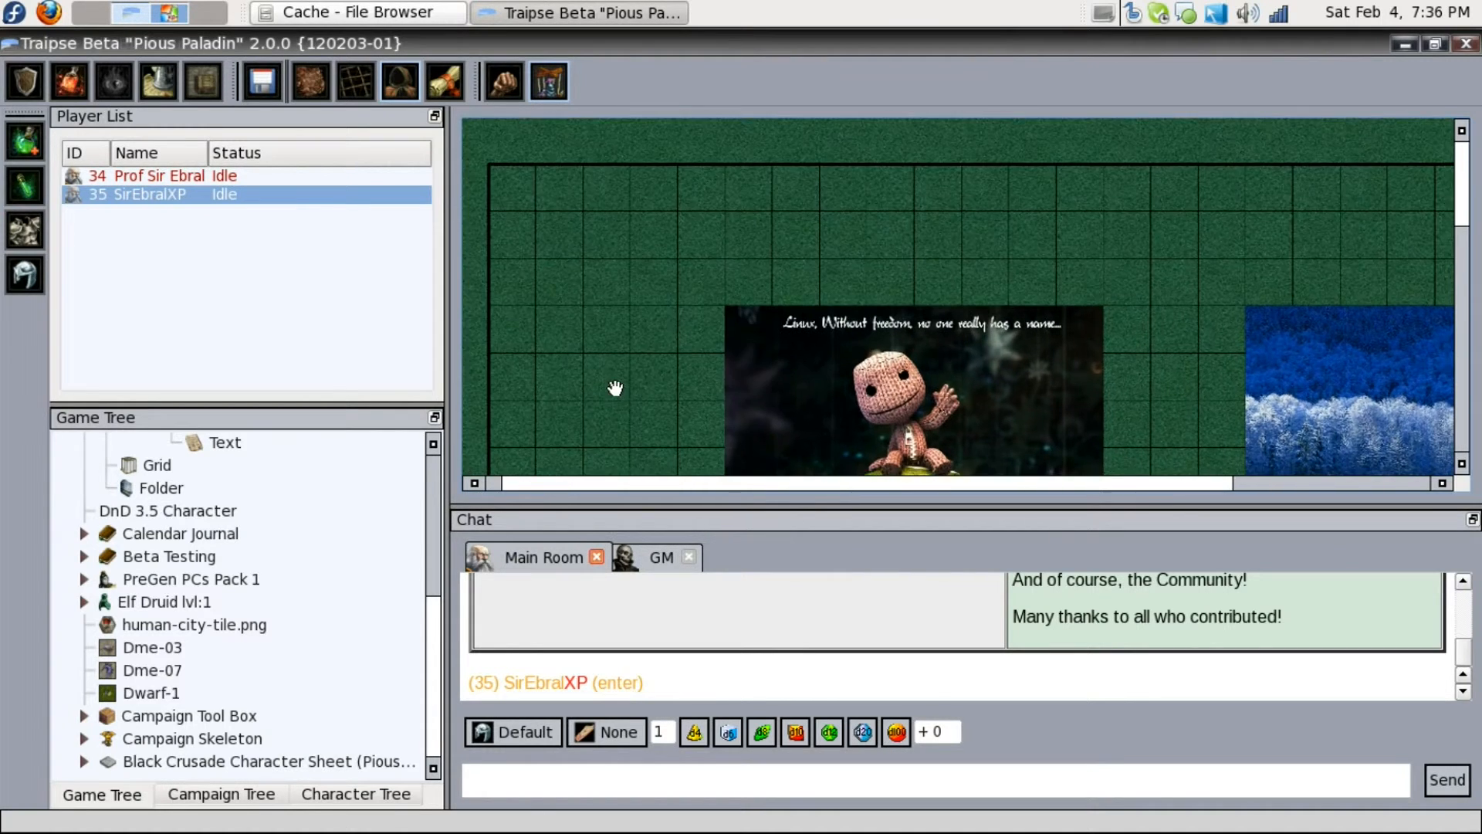
scroll(931, 295, down, 1)
drag(1095, 338, 1026, 332)
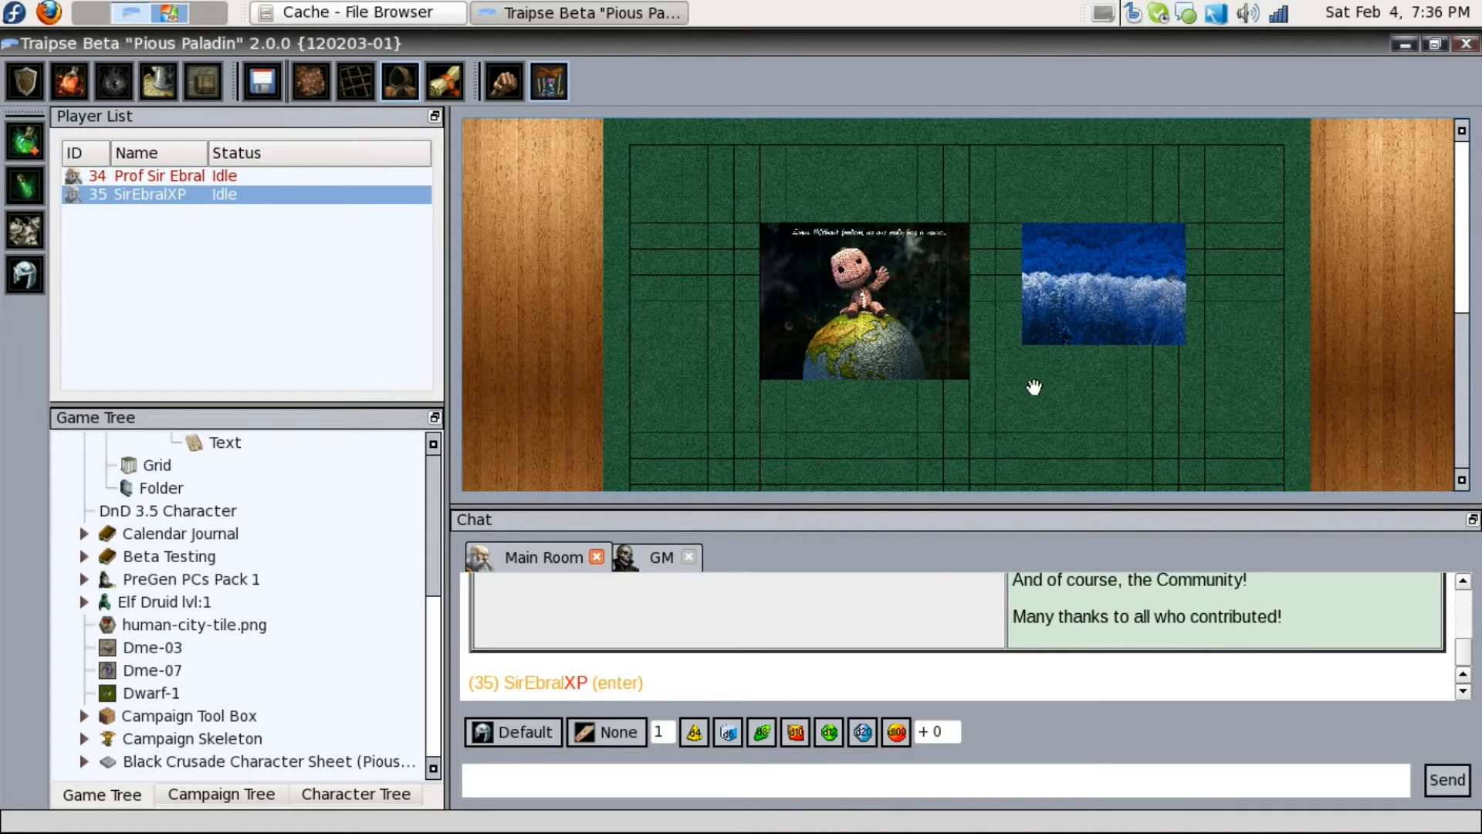
scroll(996, 356, down, 3)
scroll(951, 327, up, 3)
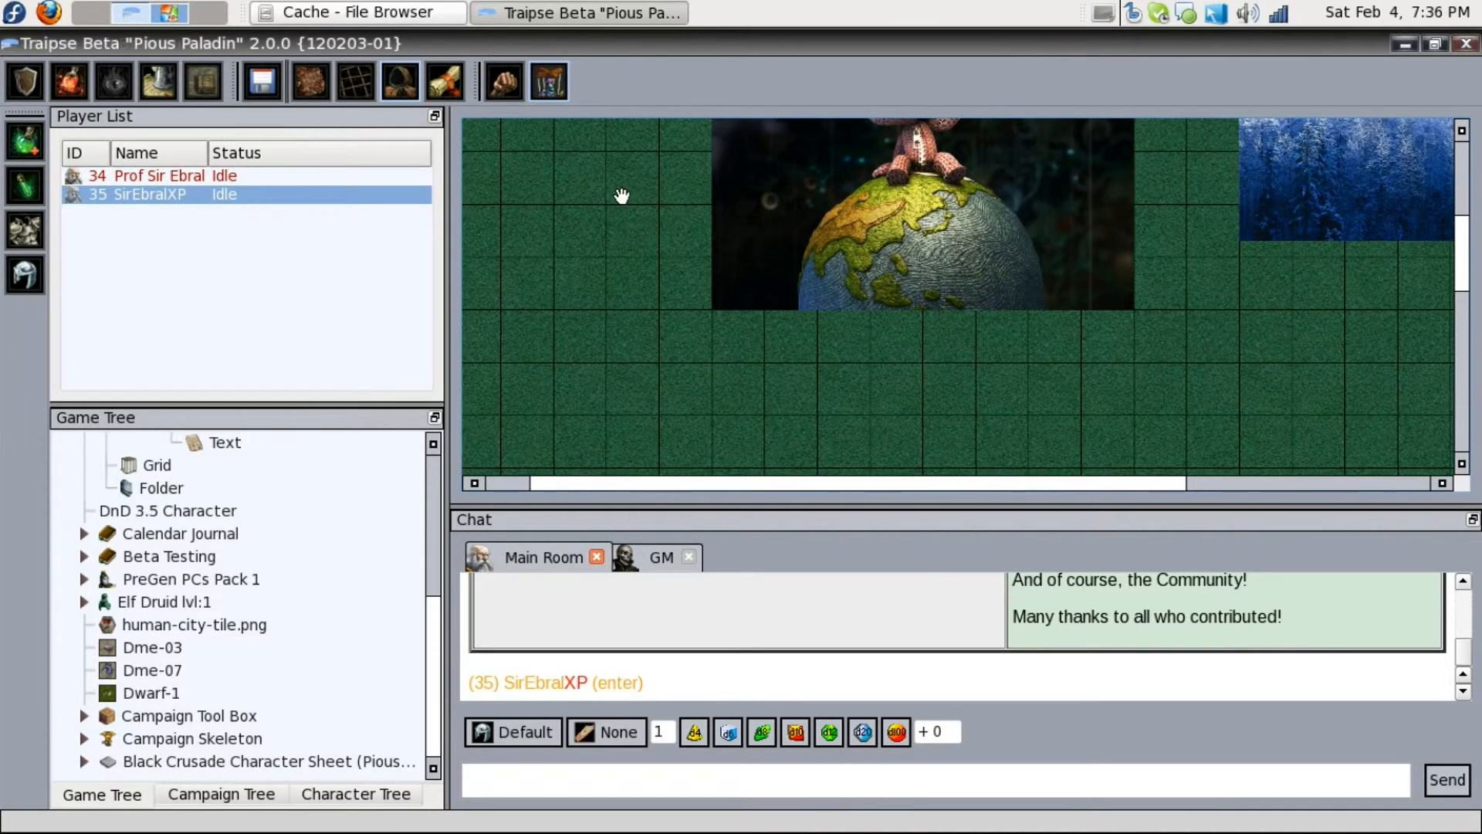
Switch to the Windows XP virtual machine and move the Linux wallpaper and winter forest image up and left on its map
key(ctrl+alt+Right)
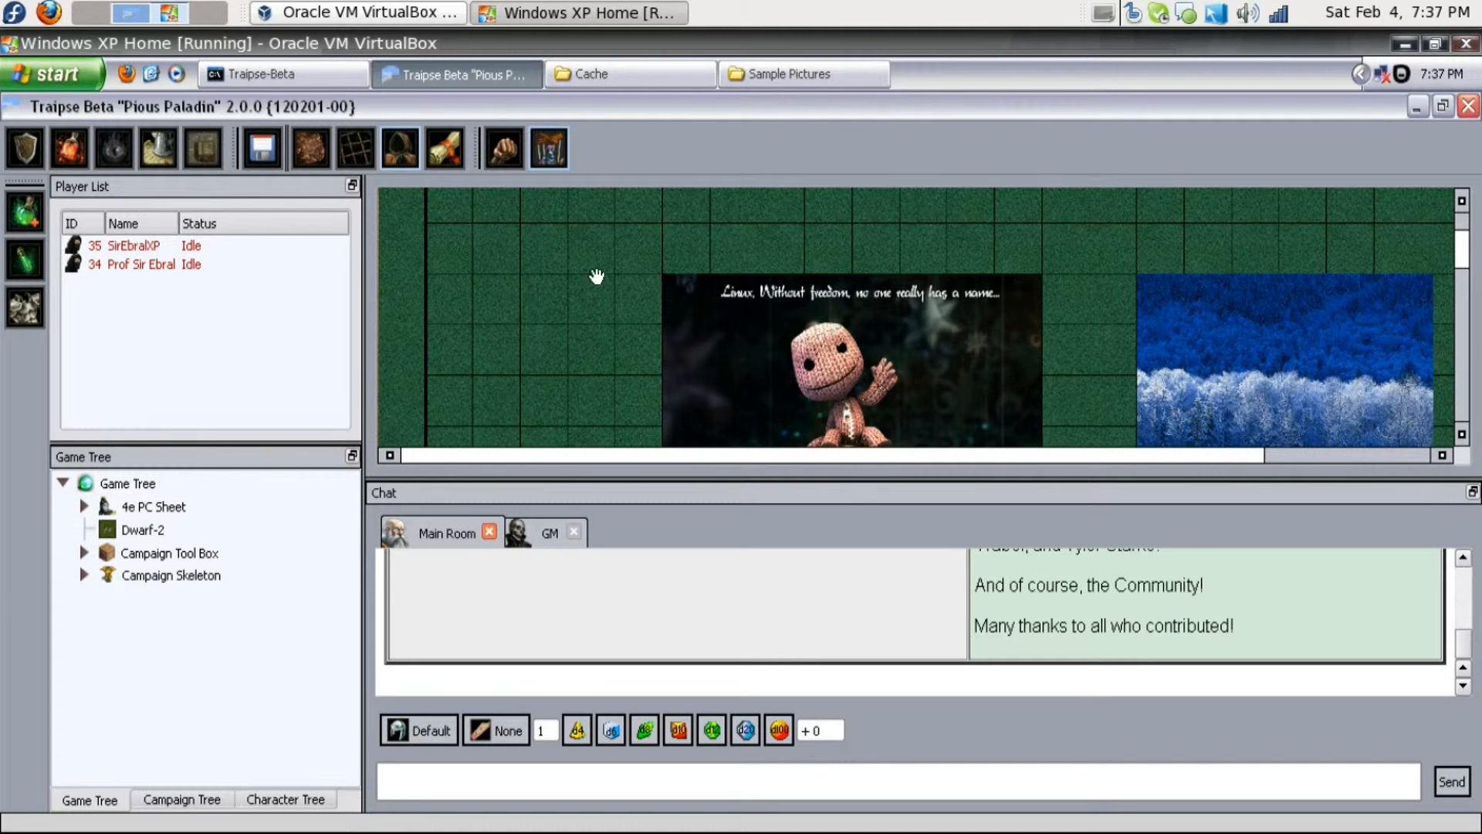
scroll(536, 318, up, 2)
scroll(656, 344, down, 1)
drag(733, 295, 695, 252)
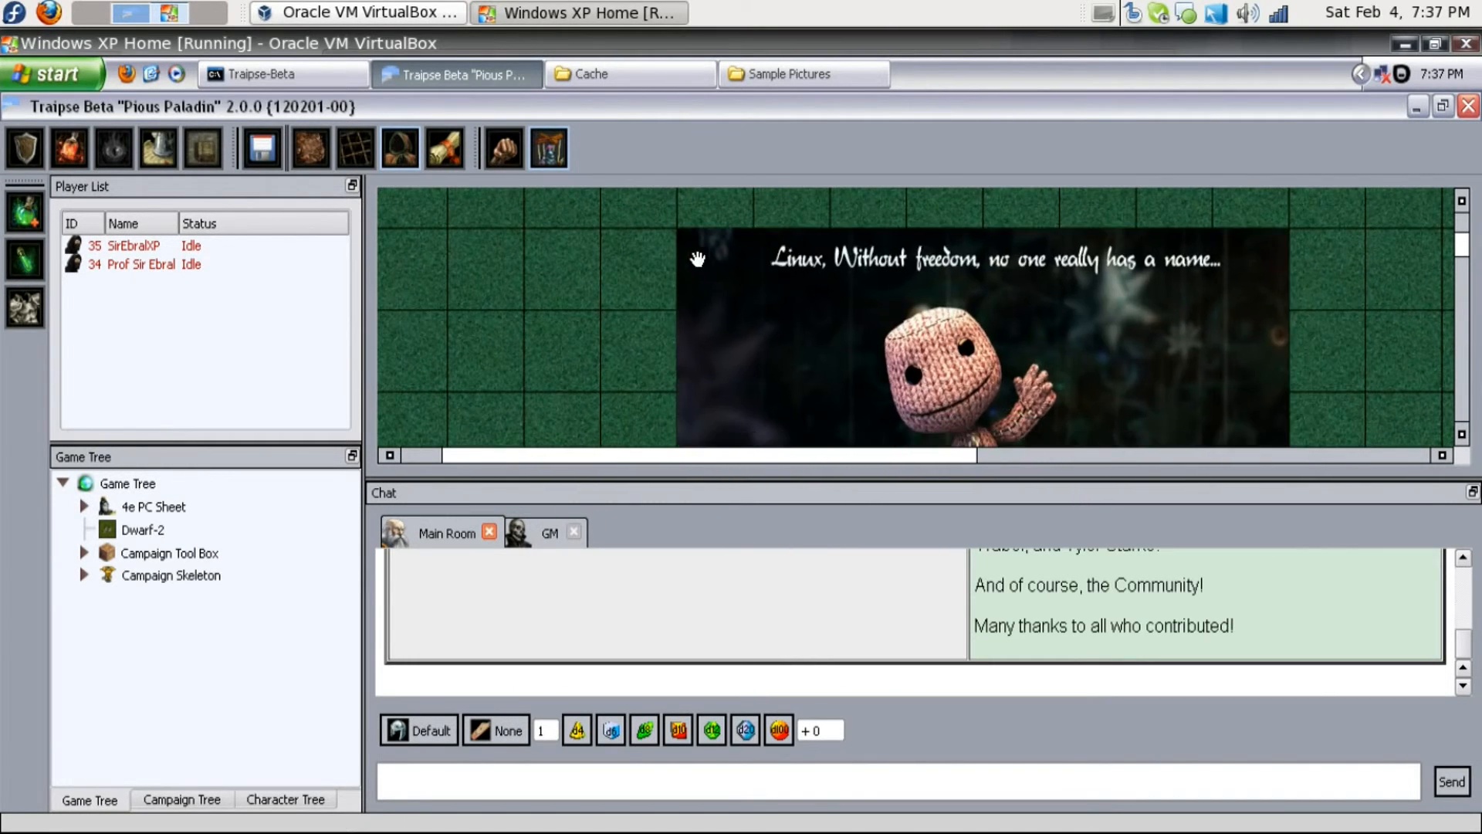
drag(1348, 292, 938, 283)
scroll(1082, 275, down, 3)
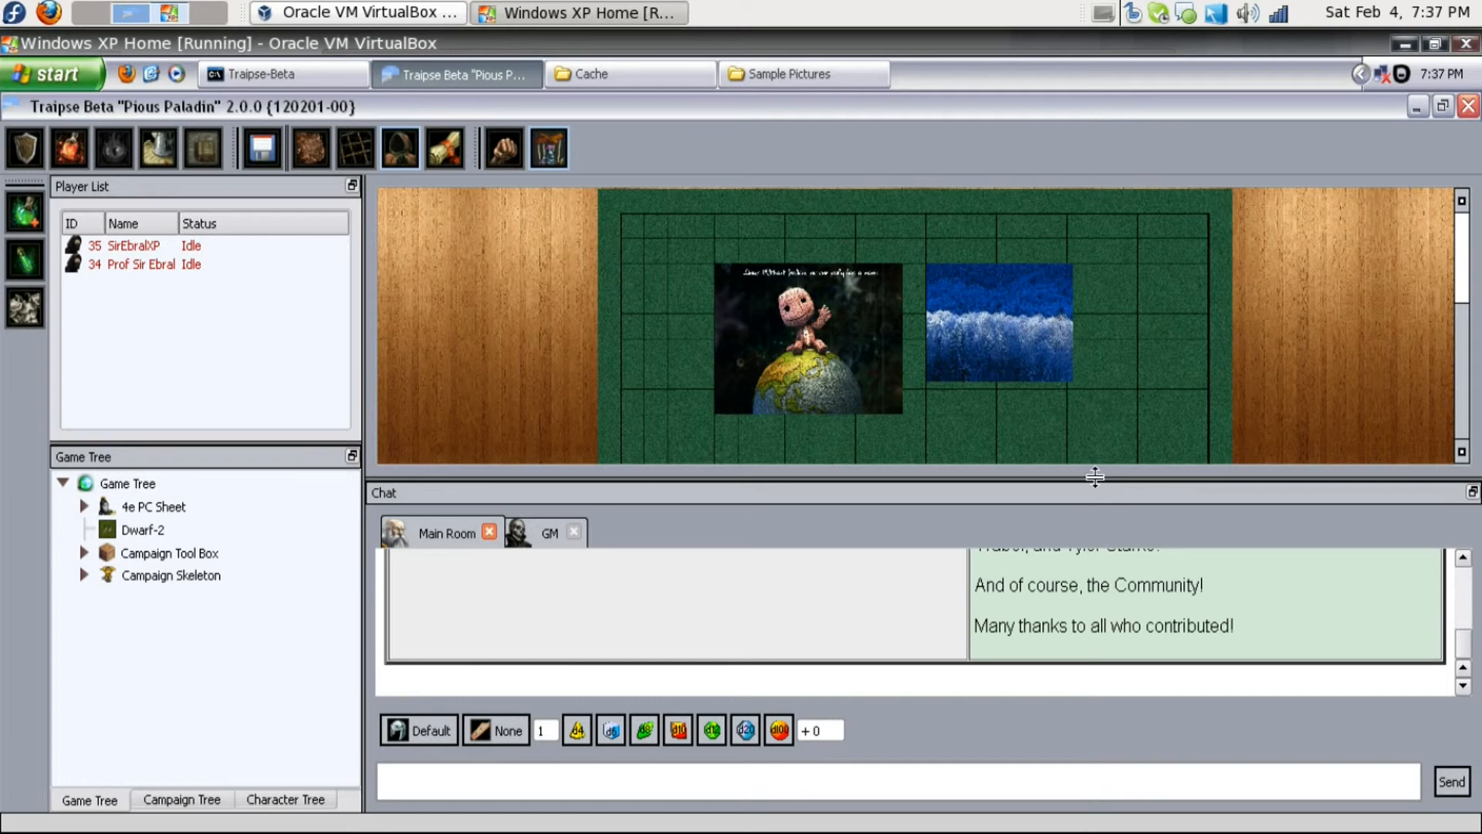
Examine the two images and the empty grid area of the map by panning and at several zoom levels
drag(1052, 414, 1045, 378)
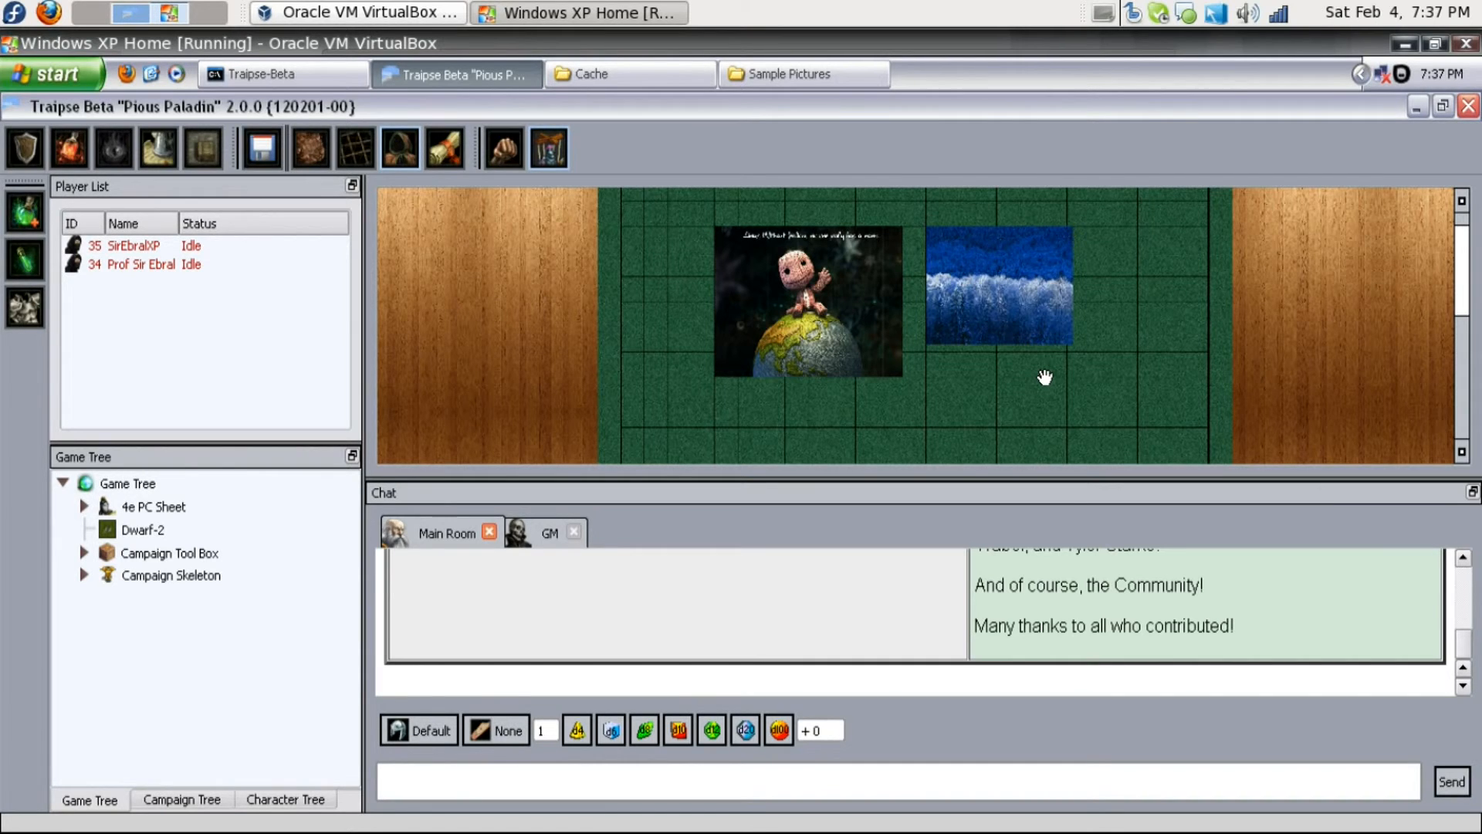
scroll(1044, 377, up, 5)
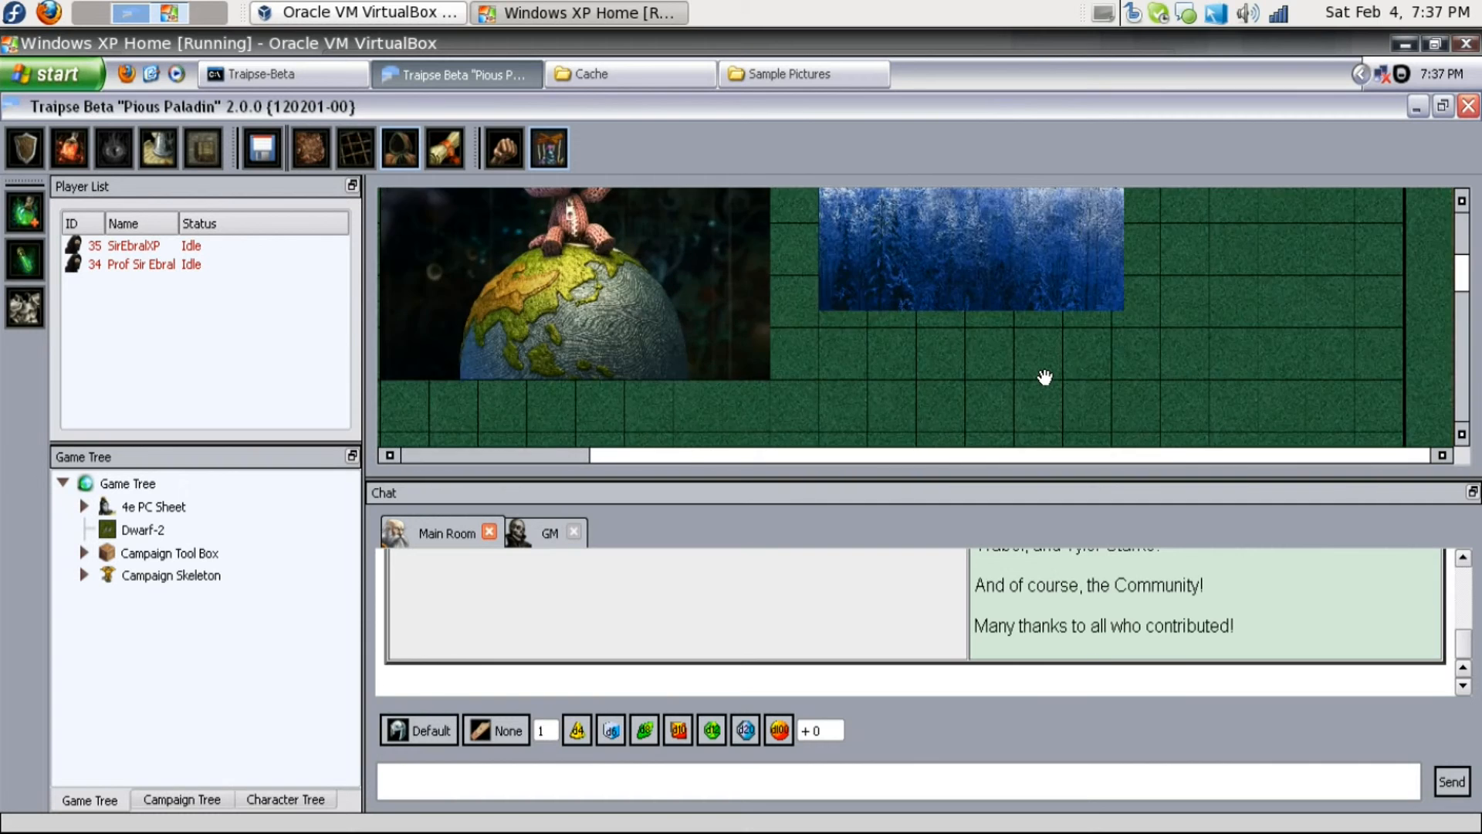
scroll(725, 347, down, 2)
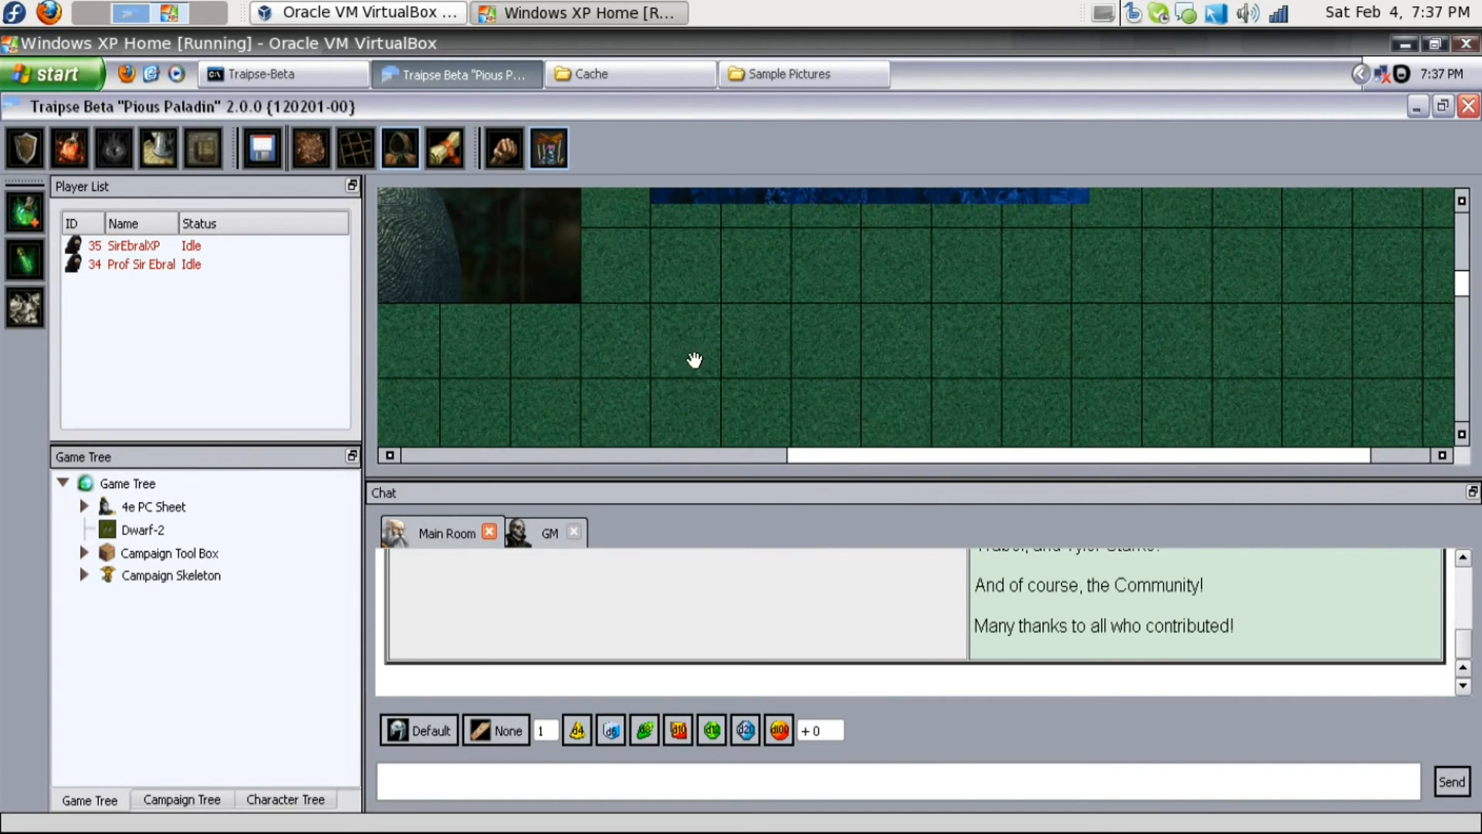
scroll(699, 304, down, 3)
scroll(661, 344, down, 1)
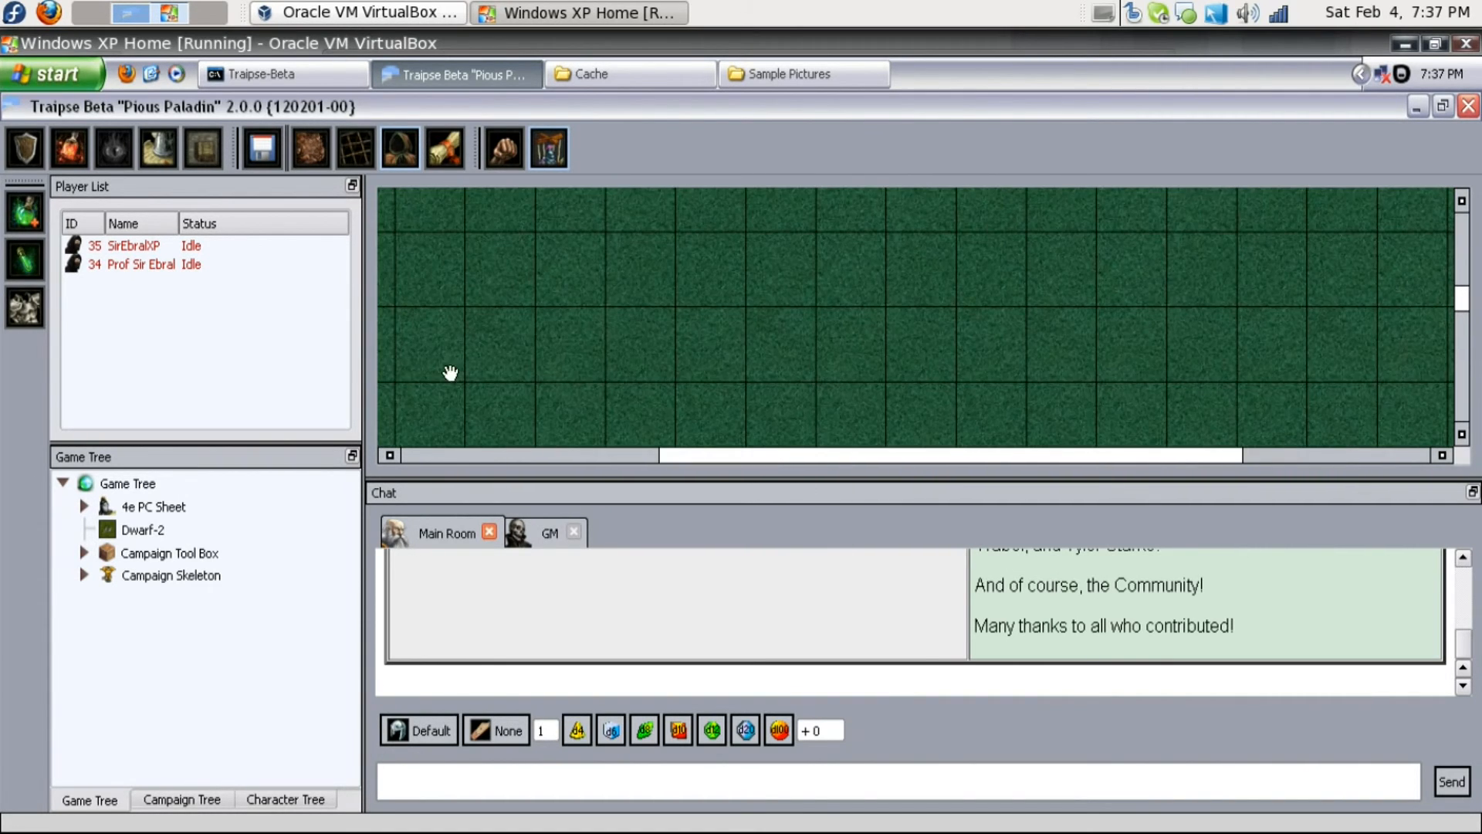
Widen the Player List and Game Tree panes slightly and bring both map images fully back into view
drag(365, 424, 404, 427)
scroll(767, 387, up, 4)
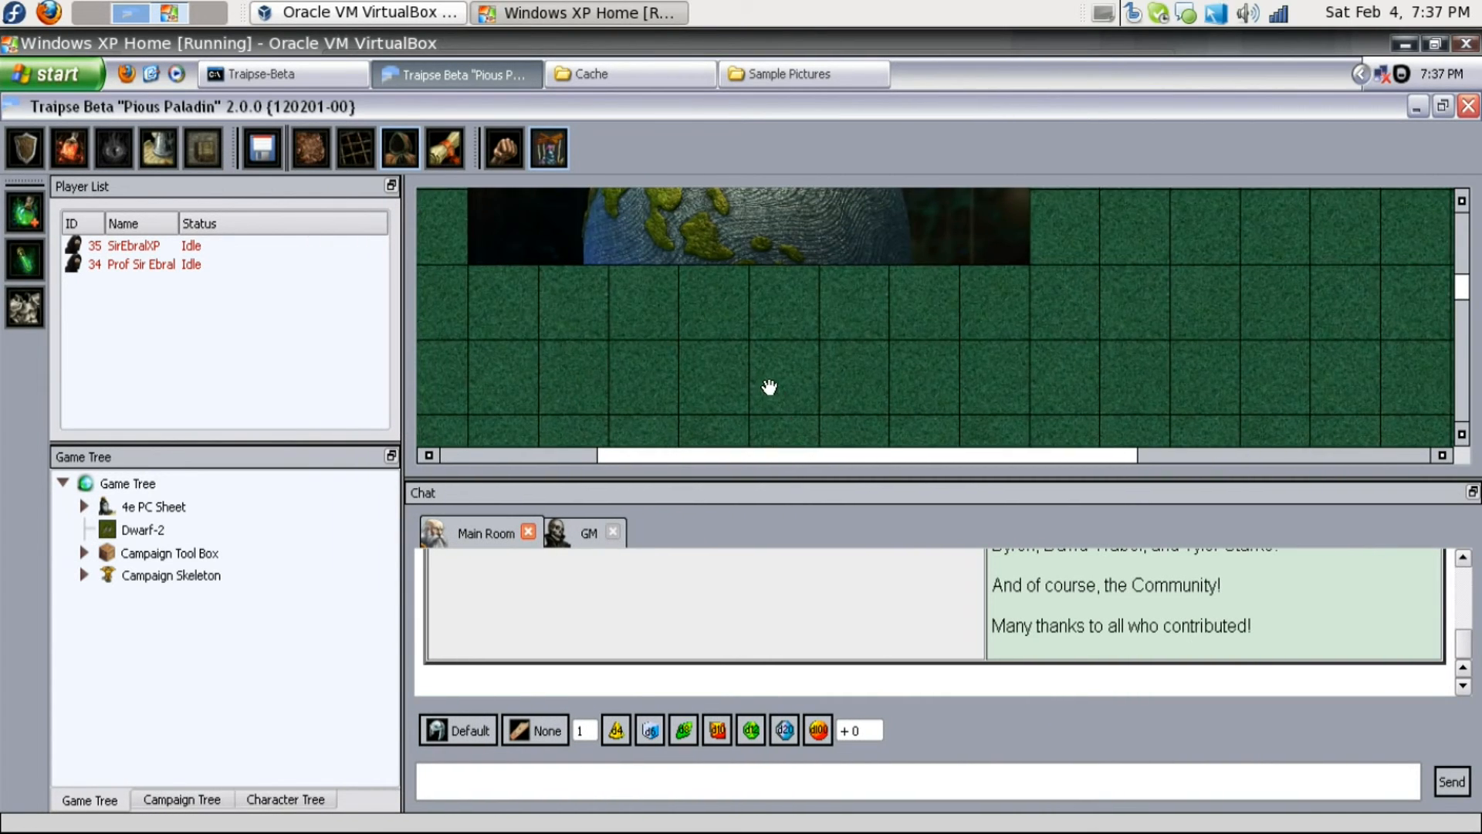
scroll(1080, 386, down, 2)
scroll(1009, 384, up, 4)
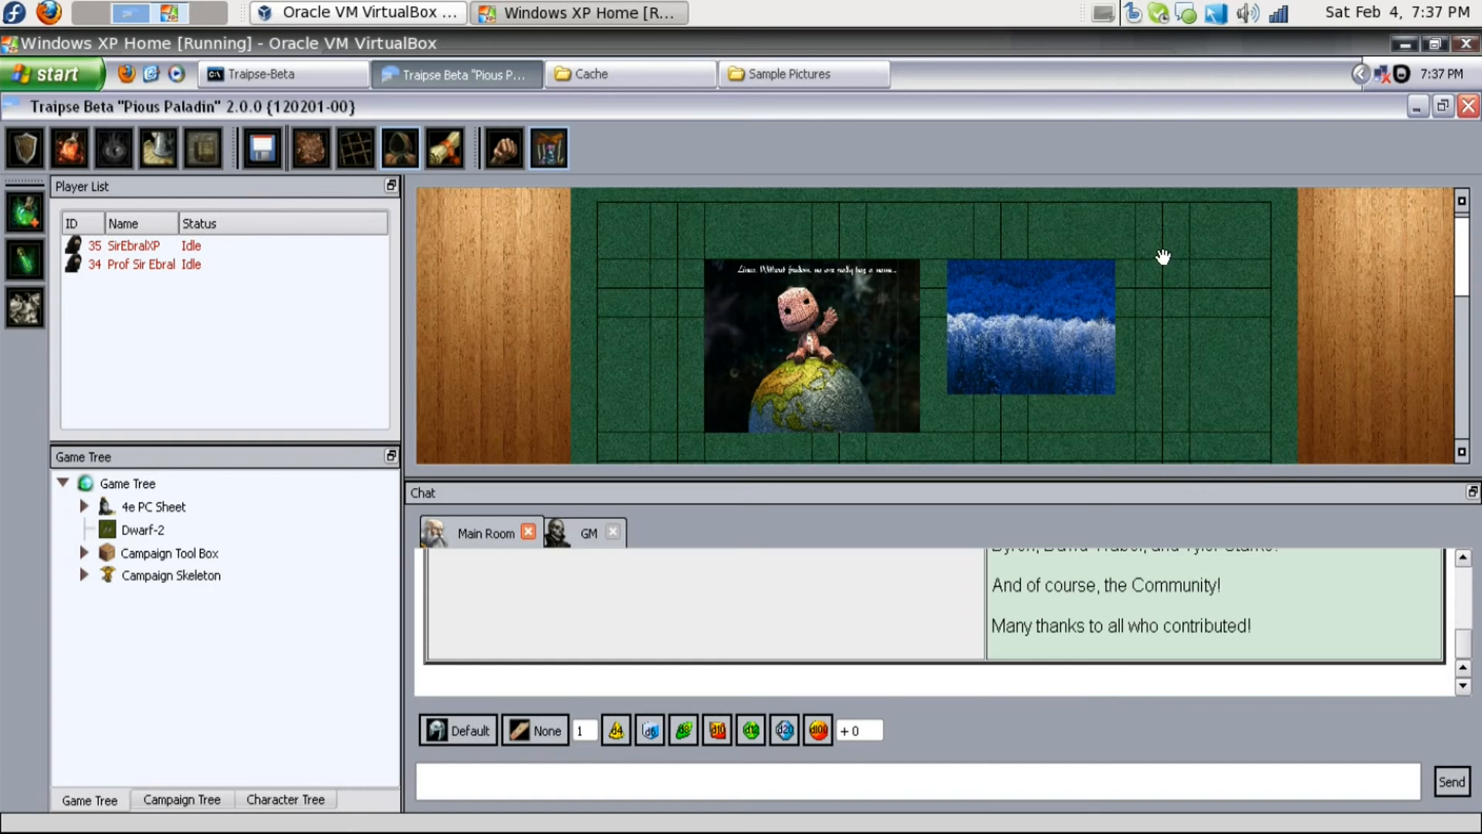